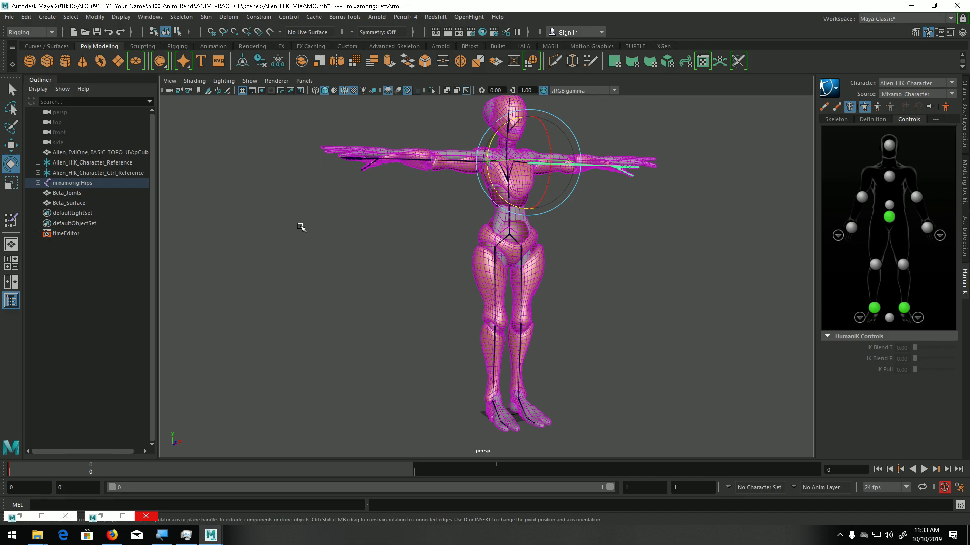
# Hide Beta_Joints, Beta_Surface and the mixamorig:Hips skeleton to isolate the alien mesh, and show all three again.
pyautogui.click(71, 193)
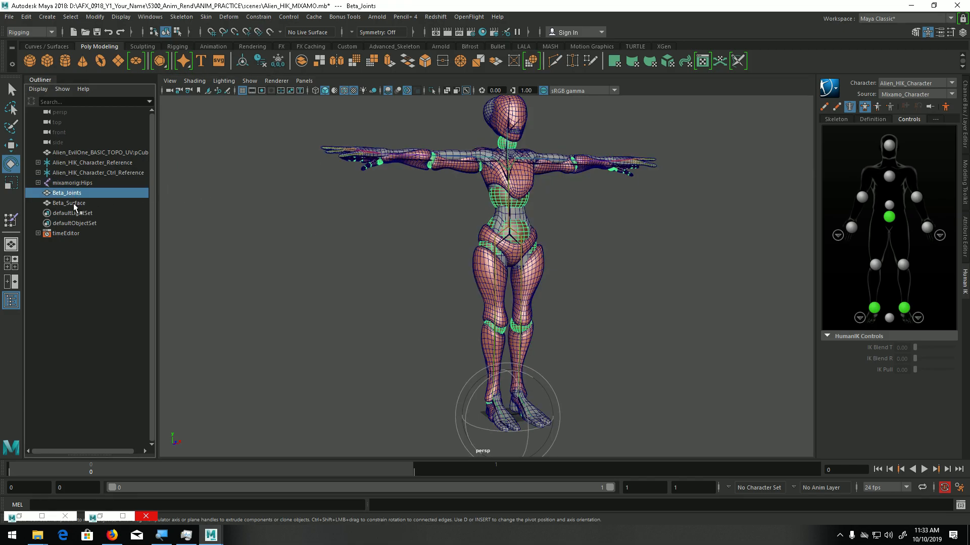
pyautogui.keyDown('ctrl'); pyautogui.click(74, 203); pyautogui.keyUp('ctrl')
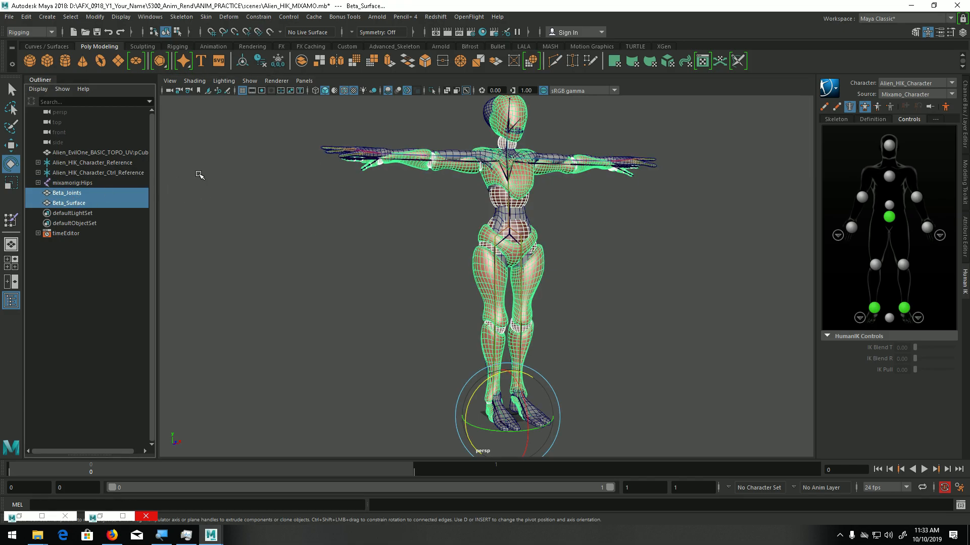
pyautogui.hotkey('ctrl', 'h')
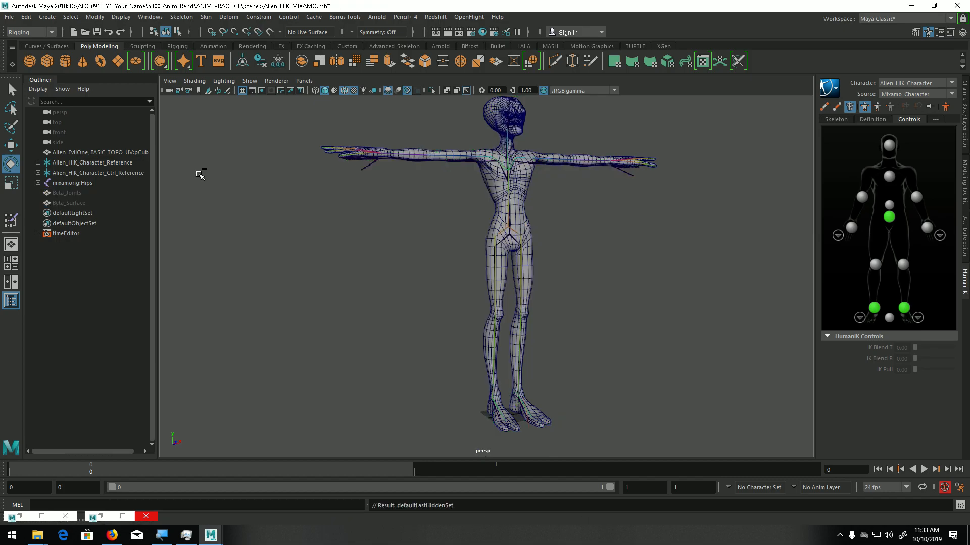
pyautogui.click(62, 184)
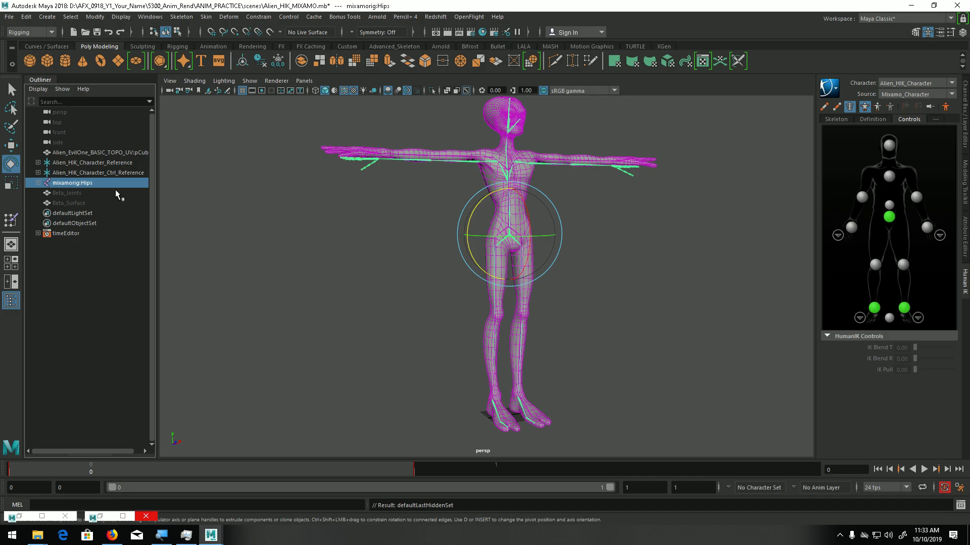
pyautogui.hotkey('ctrl', 'h')
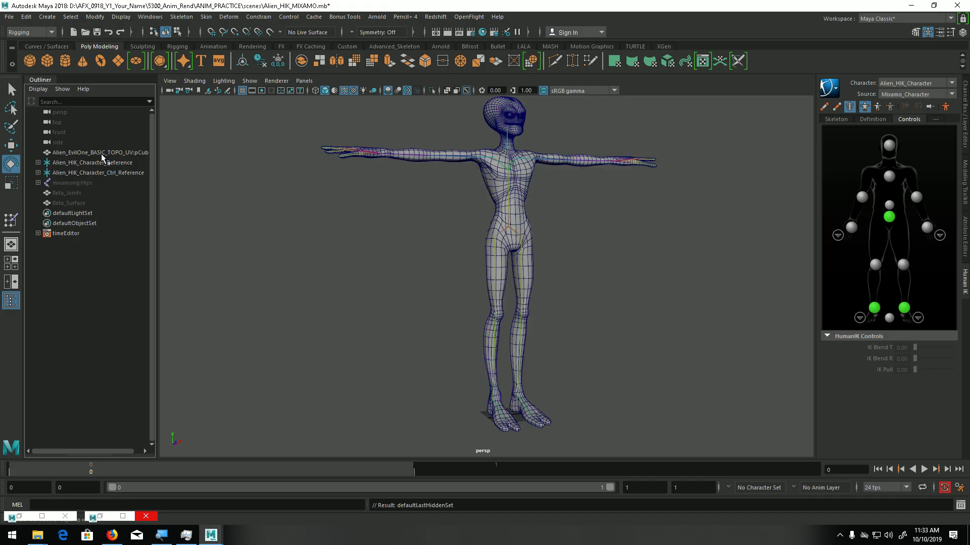
pyautogui.moveTo(71, 183); pyautogui.dragTo(73, 202)
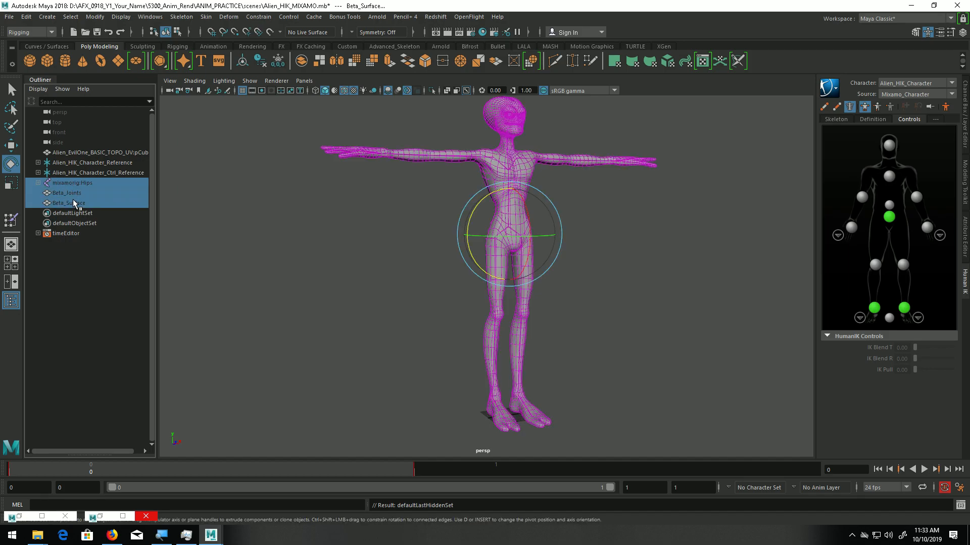
pyautogui.hotkey('shift', 'h')
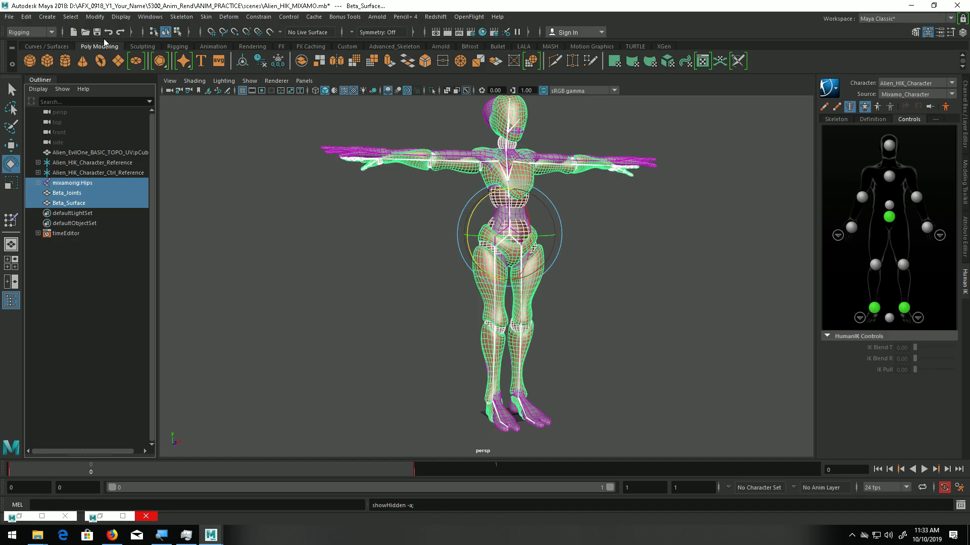
# Hide the Alien_EvilOne_BASIC_TOPO_UV mesh and the alien's HumanIK control rig, leaving only the Mixamo character in view.
pyautogui.click(87, 152)
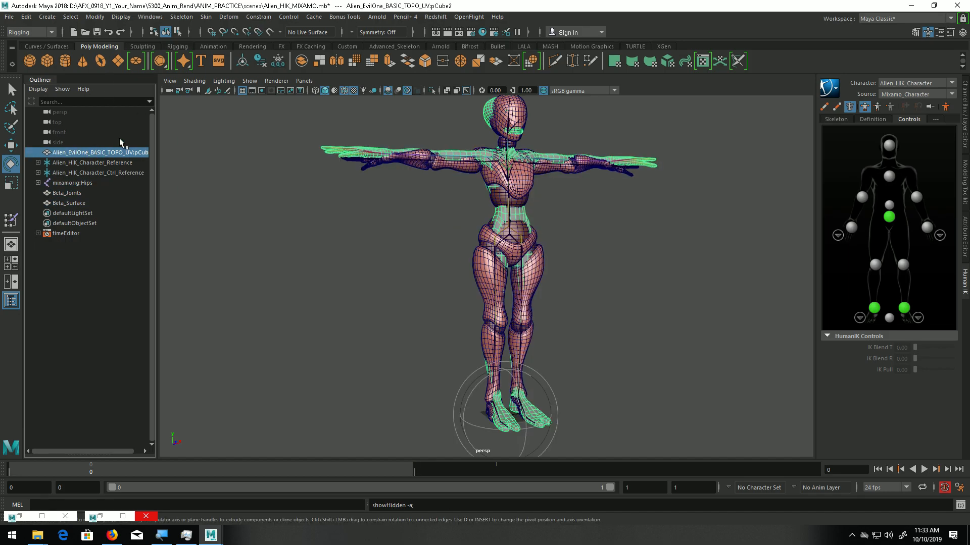
pyautogui.hotkey('ctrl', 'h')
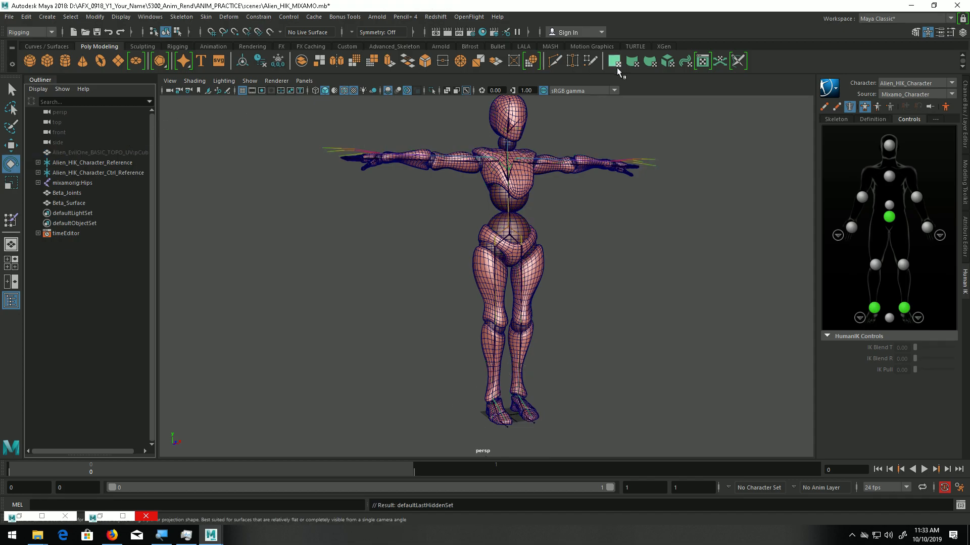
pyautogui.click(849, 107)
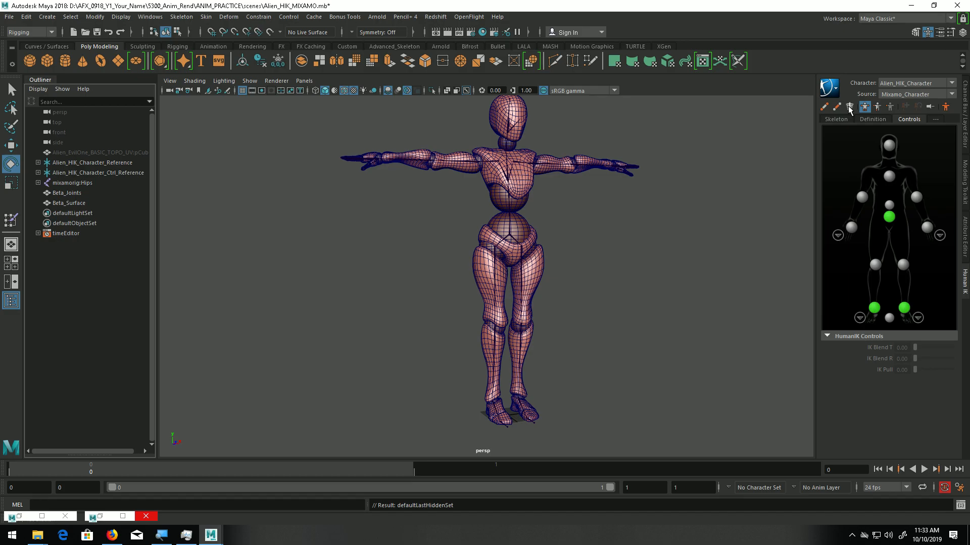
# Open the Time Editor and place its window over the scene view.
pyautogui.keyDown('alt'); pyautogui.moveTo(567, 201); pyautogui.dragTo(424, 199); pyautogui.keyUp('alt')
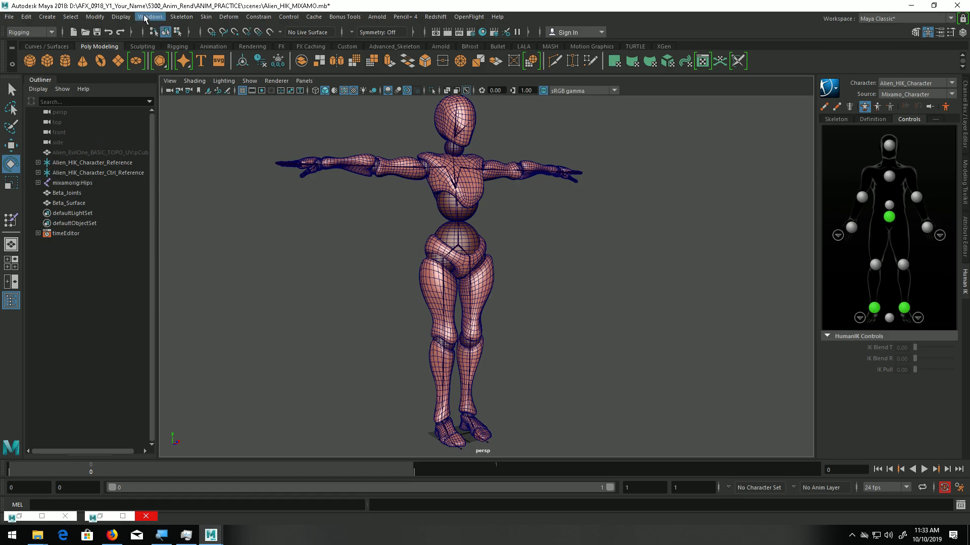
pyautogui.click(148, 19)
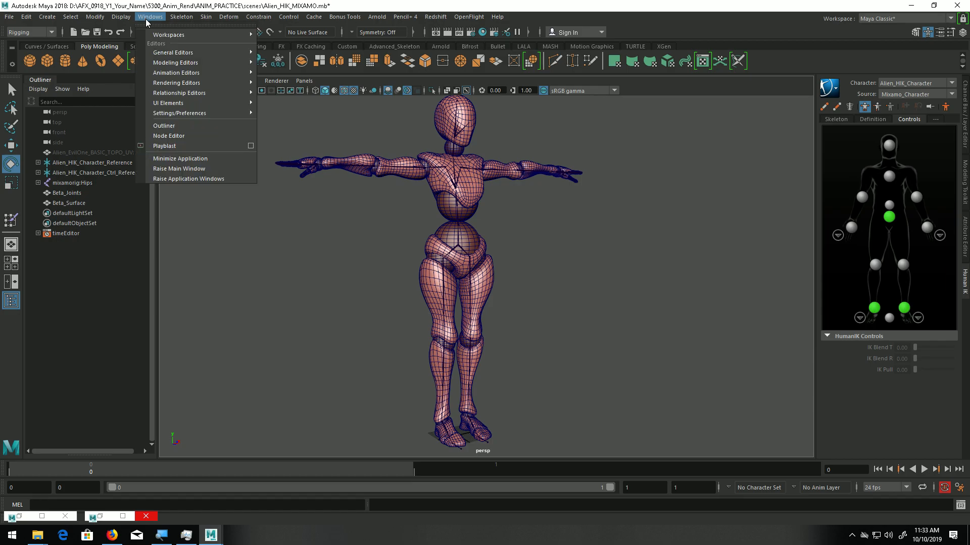
pyautogui.moveTo(169, 76)
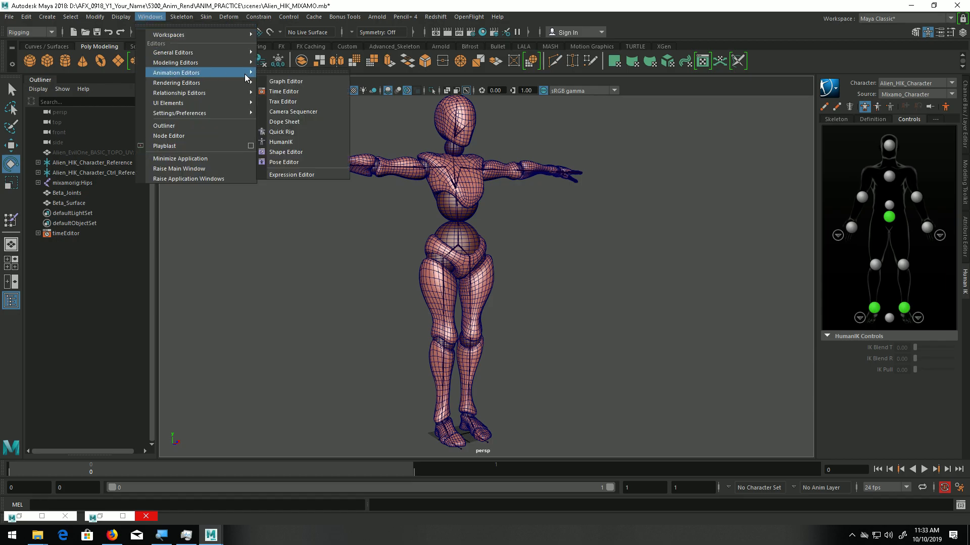
pyautogui.click(283, 91)
pyautogui.moveTo(430, 144); pyautogui.dragTo(503, 190)
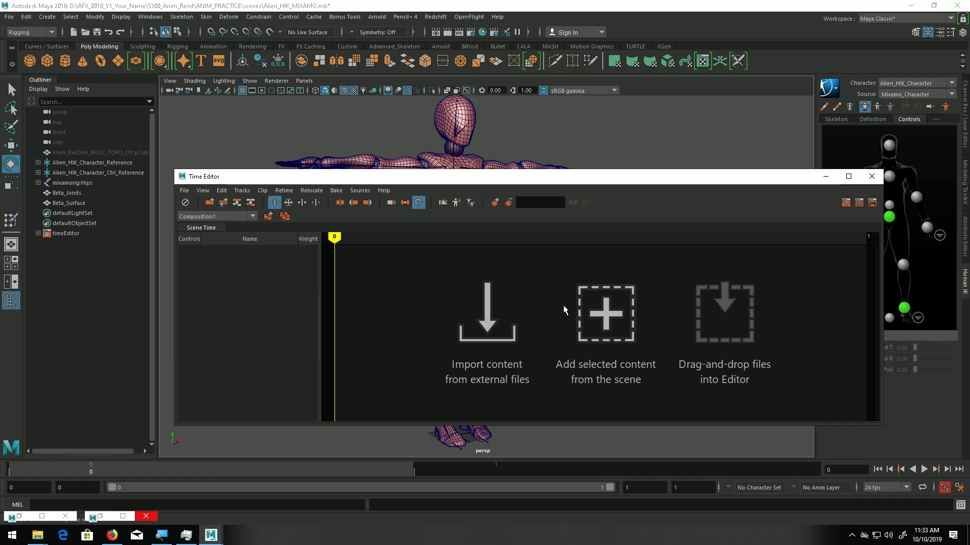
# Select the complete mixamorig:Hips joint hierarchy and add it to the Time Editor as an animation clip.
pyautogui.click(72, 184)
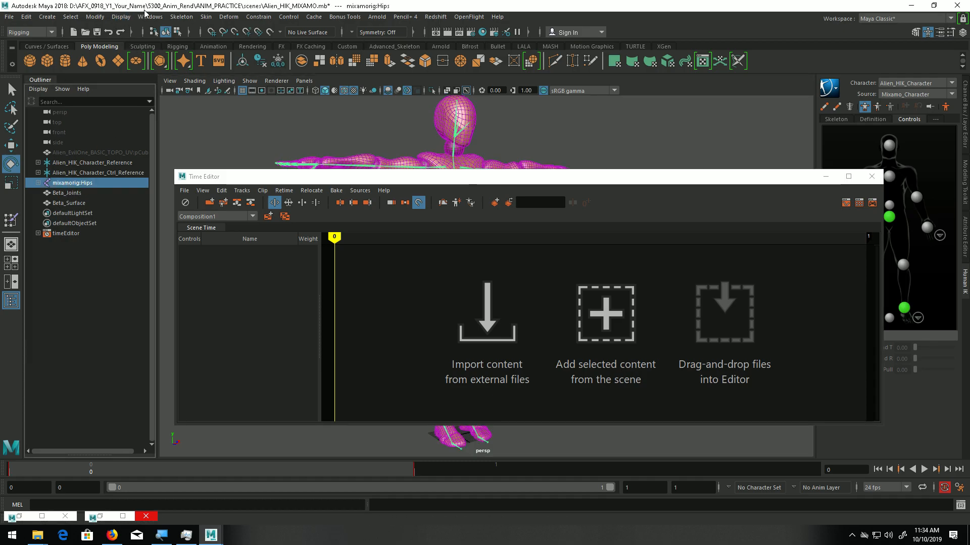
pyautogui.click(75, 17)
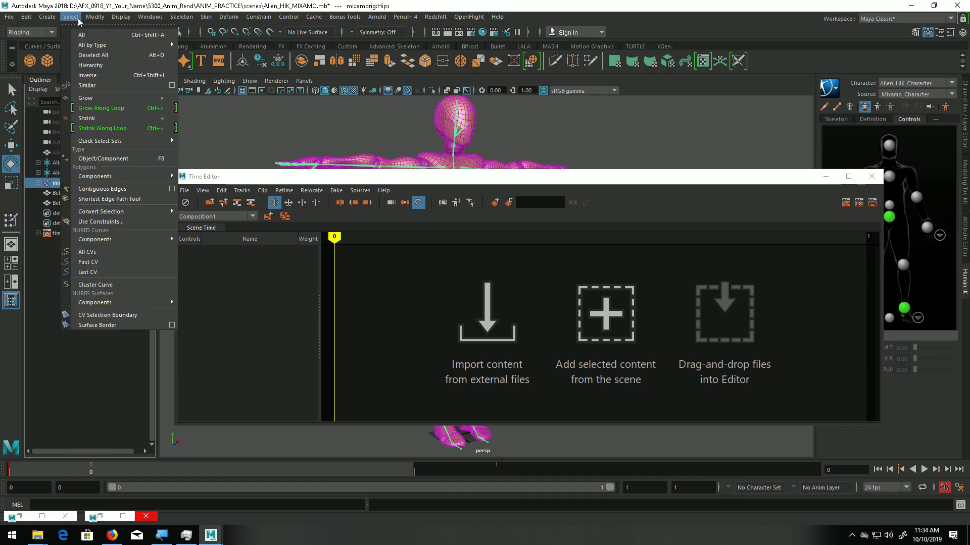
pyautogui.click(94, 66)
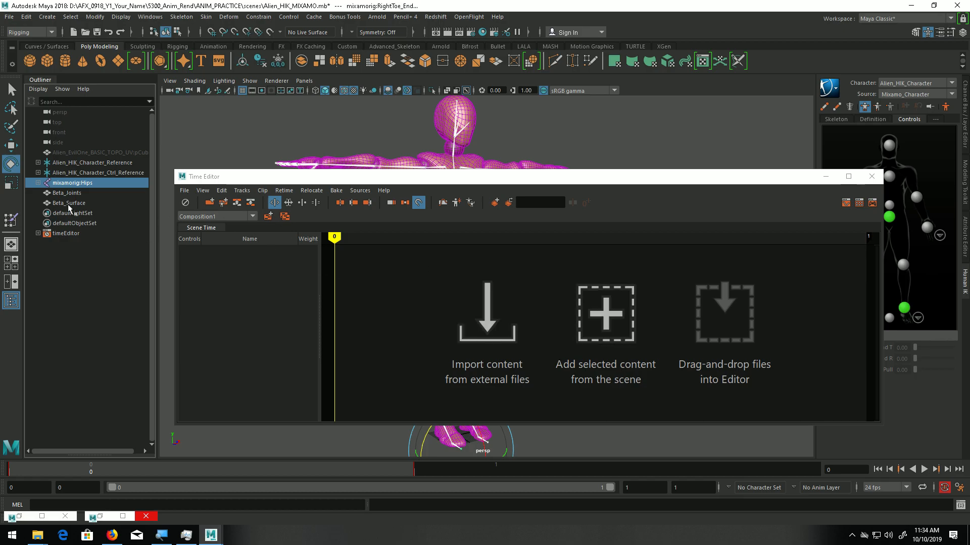
pyautogui.keyDown('shift'); pyautogui.click(38, 183); pyautogui.keyUp('shift')
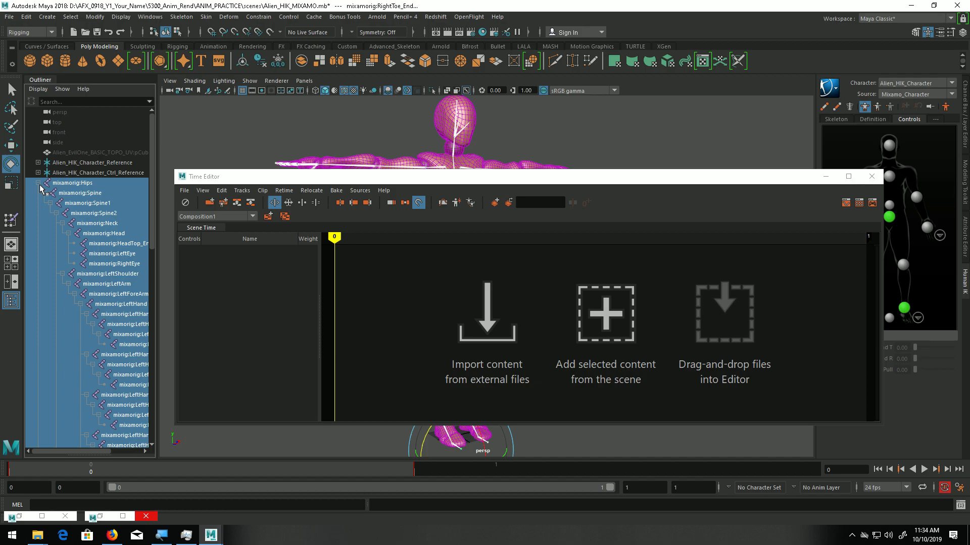
pyautogui.click(39, 183)
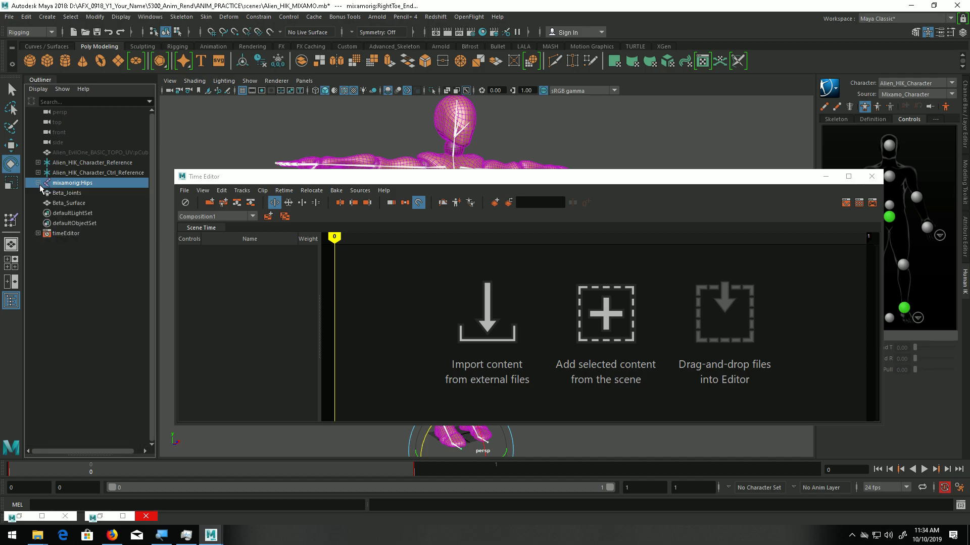
pyautogui.click(619, 321)
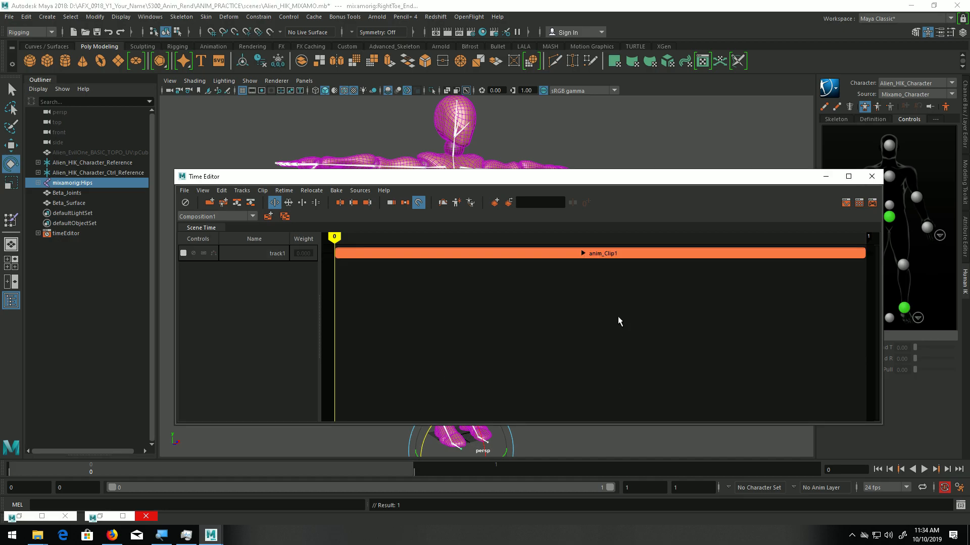
# Import the Walking file from the MixMo_MOcap folder into the Time Editor as a sequence of clips.
pyautogui.keyDown('alt'); pyautogui.moveTo(698, 309); pyautogui.dragTo(617, 309, button='right'); pyautogui.keyUp('alt')
pyautogui.keyDown('alt'); pyautogui.moveTo(616, 308); pyautogui.dragTo(419, 345, button='middle'); pyautogui.keyUp('alt')
pyautogui.moveTo(419, 346)
pyautogui.keyDown('alt'); pyautogui.mouseDown(button='right')
pyautogui.moveTo(495, 347)
pyautogui.moveTo(407, 349)
pyautogui.mouseUp(button='right'); pyautogui.keyUp('alt')
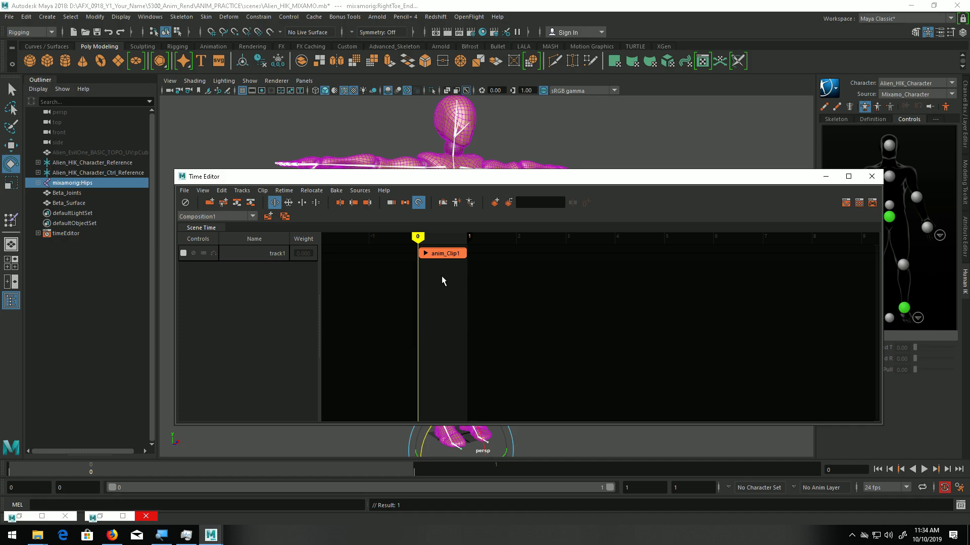
pyautogui.moveTo(538, 183); pyautogui.dragTo(537, 173)
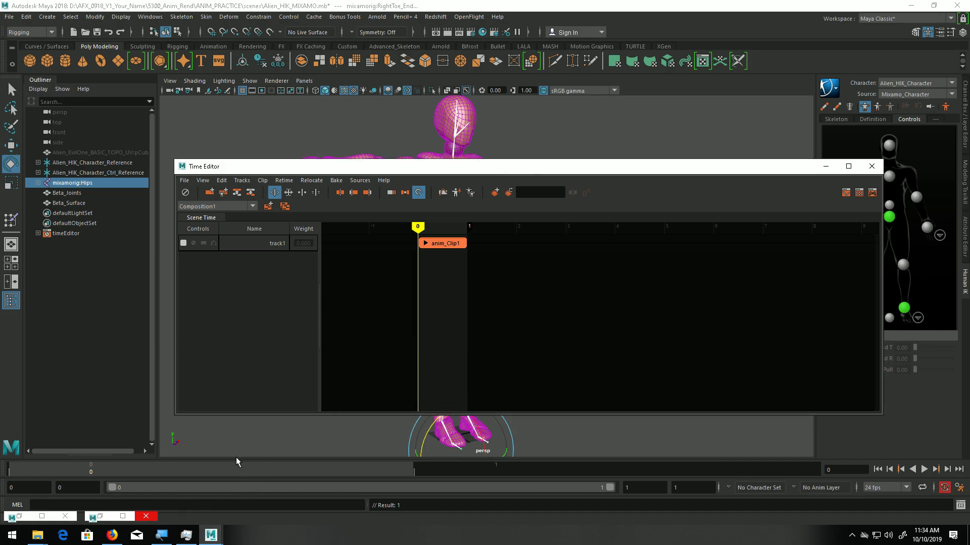
pyautogui.click(43, 539)
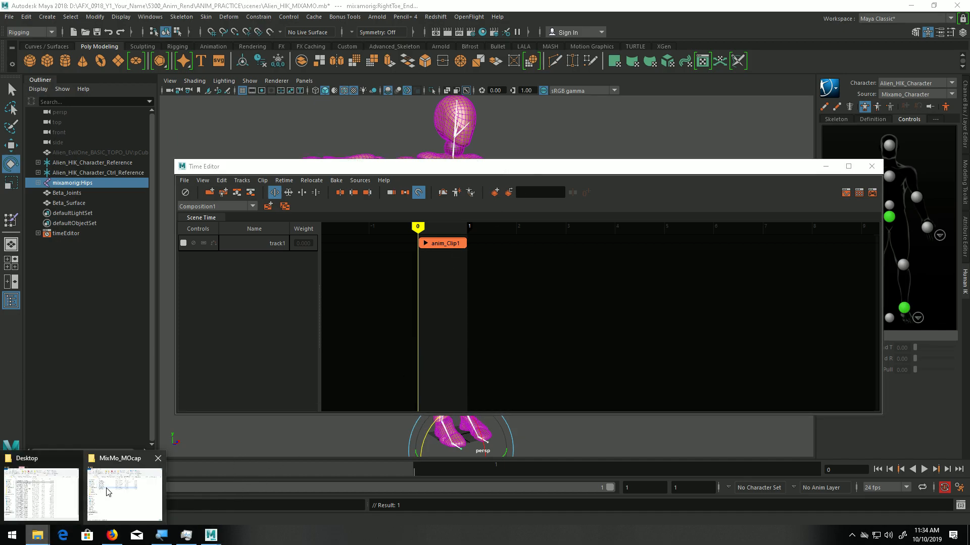
pyautogui.click(112, 498)
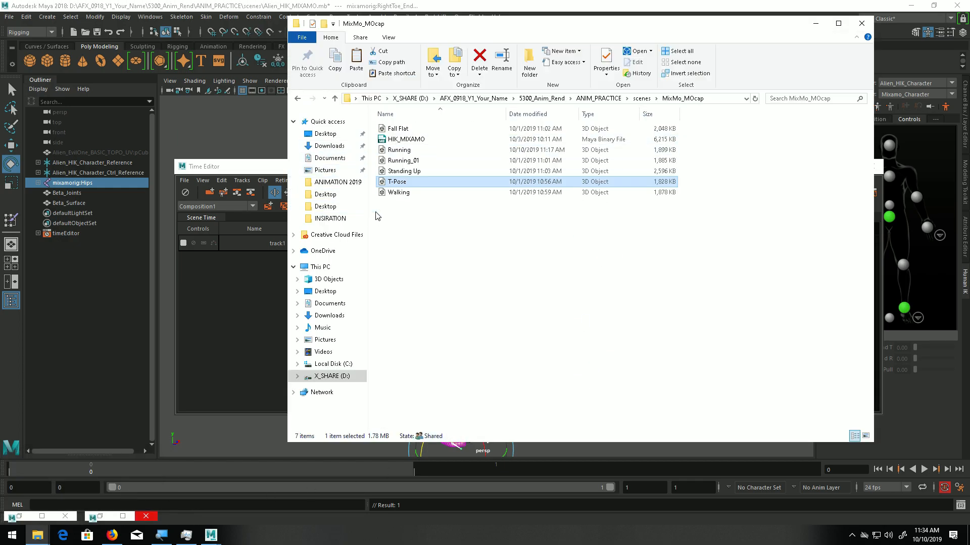
pyautogui.moveTo(495, 24); pyautogui.dragTo(617, 43)
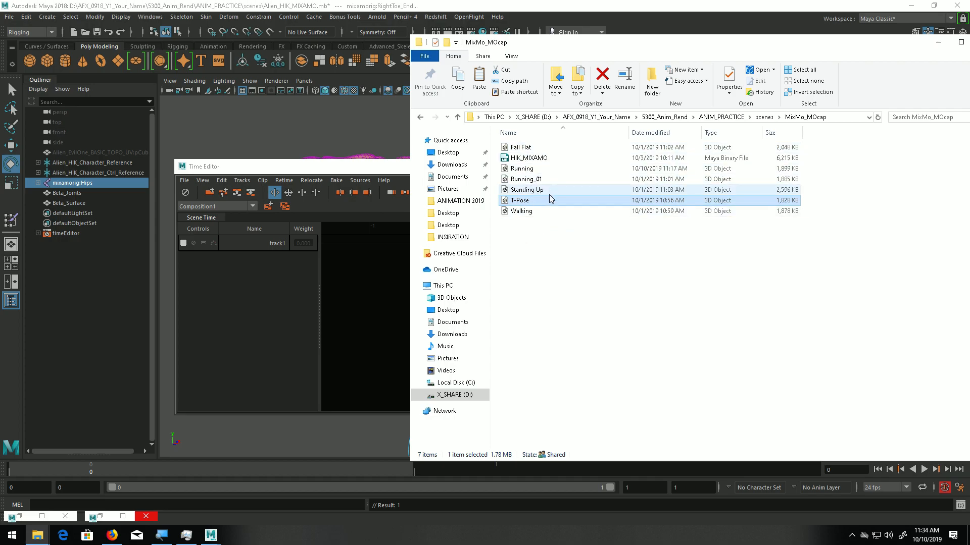
pyautogui.moveTo(527, 215); pyautogui.dragTo(376, 300)
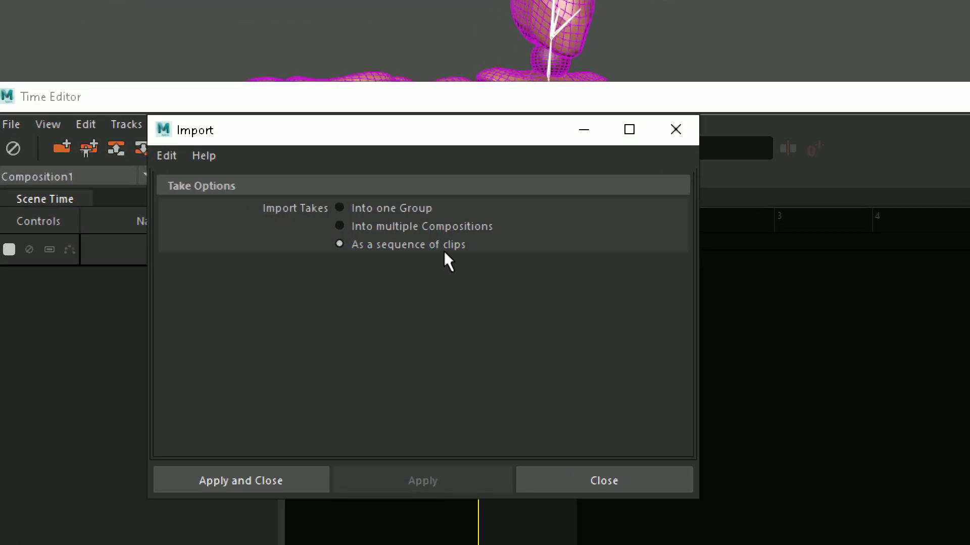
pyautogui.click(240, 480)
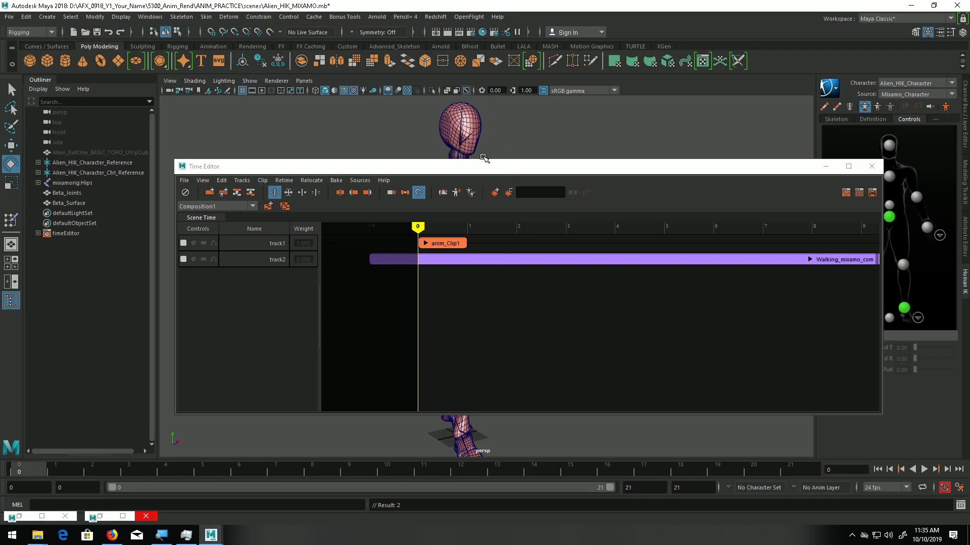
# Shift the Walking clip on track2 to start at frame 0 and move anim_Clip1 on track1 to end there.
pyautogui.moveTo(485, 166); pyautogui.dragTo(794, 166)
pyautogui.keyDown('alt'); pyautogui.moveTo(423, 251); pyautogui.dragTo(323, 237); pyautogui.keyUp('alt')
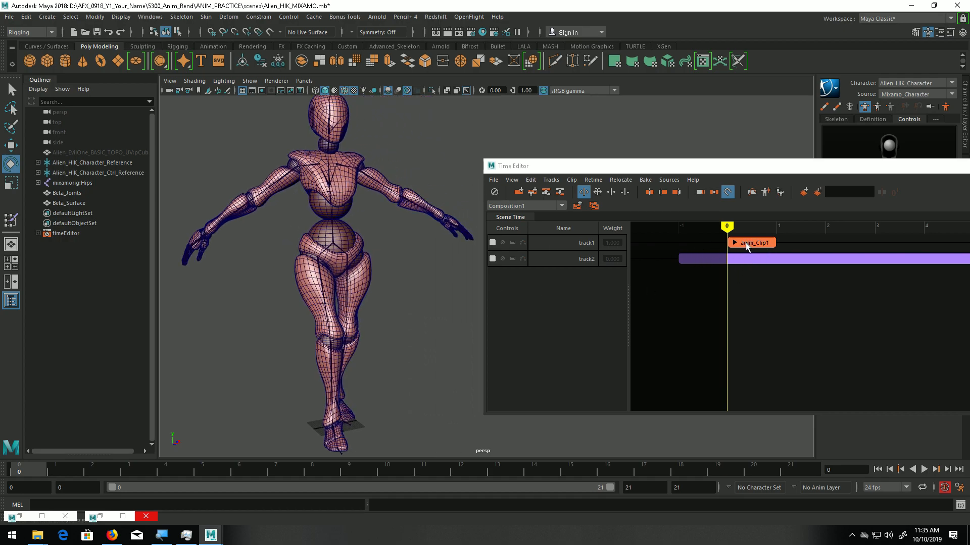
pyautogui.click(759, 247)
pyautogui.moveTo(752, 263); pyautogui.dragTo(800, 259)
pyautogui.click(799, 259)
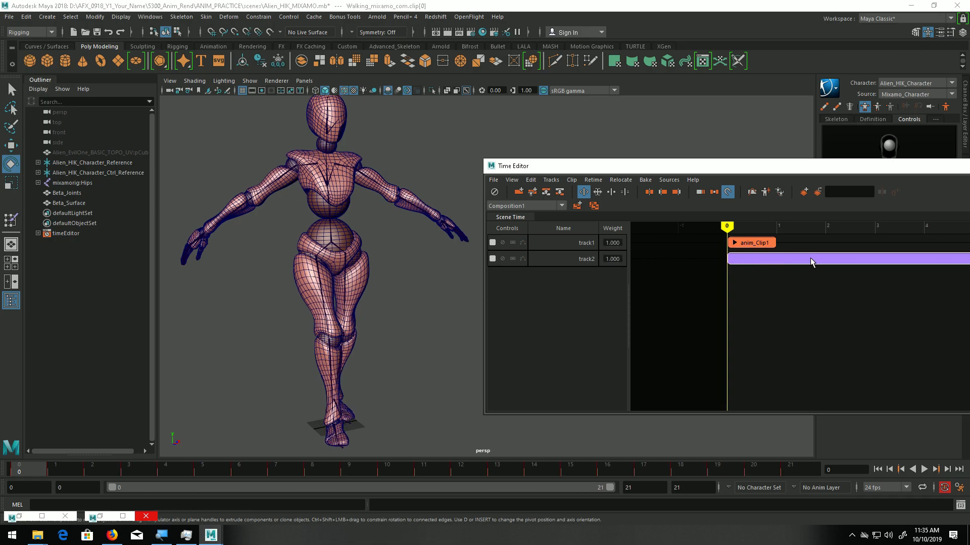
pyautogui.moveTo(762, 242); pyautogui.dragTo(720, 243)
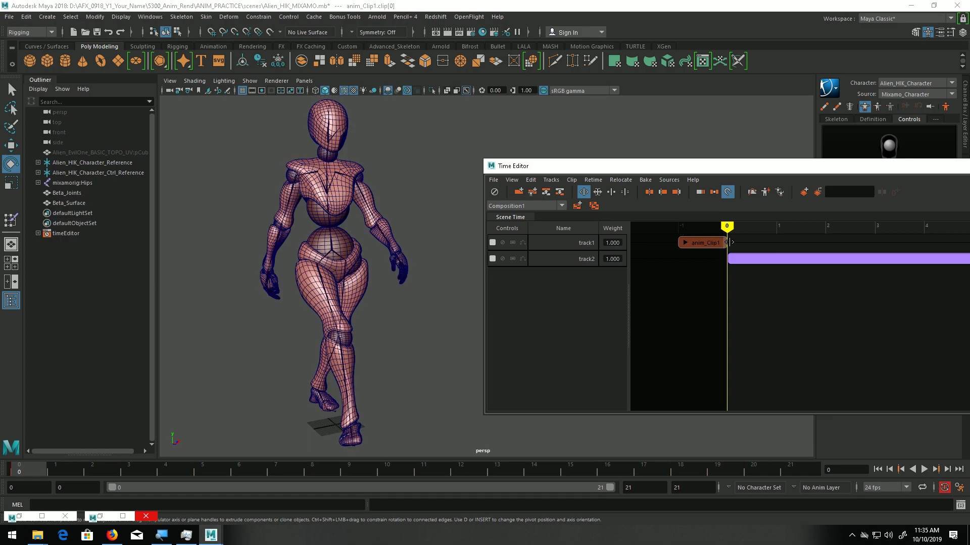
# Play the animation from the first frame and examine the character's walk against the full Walking clip in the Time Editor.
pyautogui.hotkey('alt', 'v')
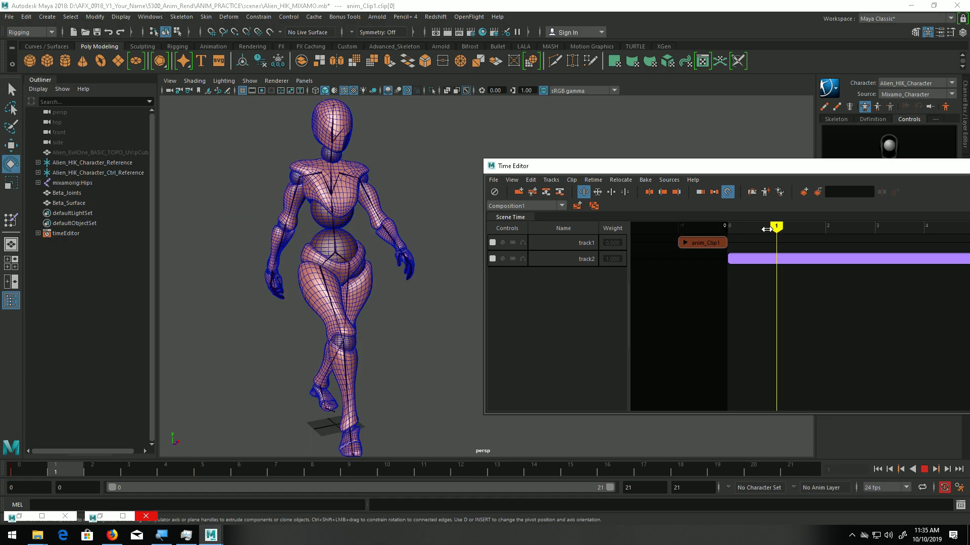
pyautogui.click(877, 469)
pyautogui.click(926, 473)
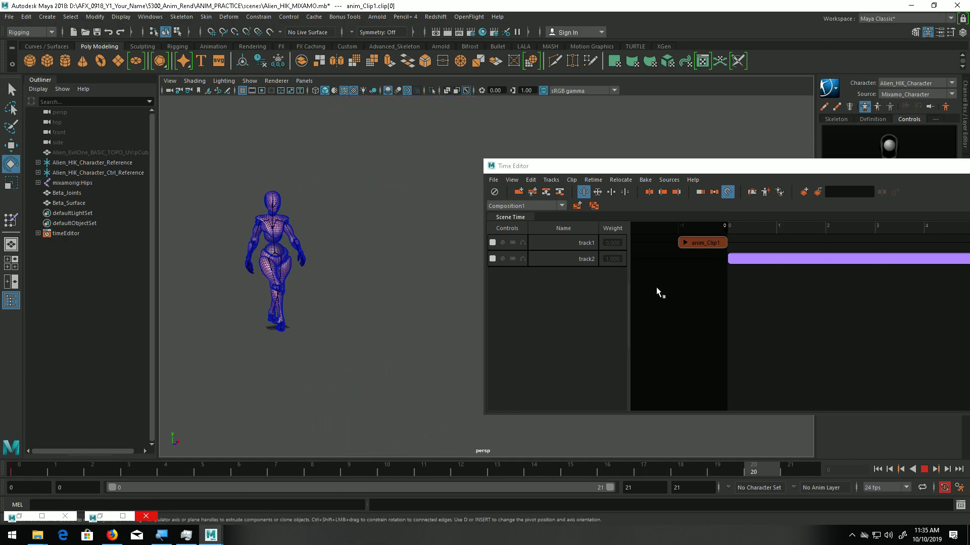
pyautogui.keyDown('alt'); pyautogui.moveTo(862, 311); pyautogui.dragTo(743, 293, button='right'); pyautogui.keyUp('alt')
pyautogui.keyDown('alt'); pyautogui.moveTo(819, 289); pyautogui.dragTo(749, 263, button='middle'); pyautogui.keyUp('alt')
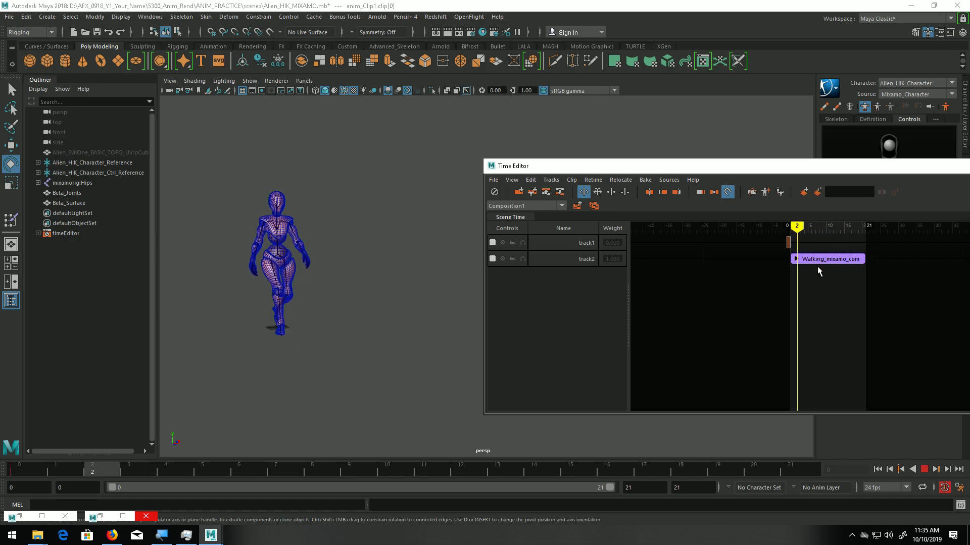
pyautogui.scroll(2, 812, 269)
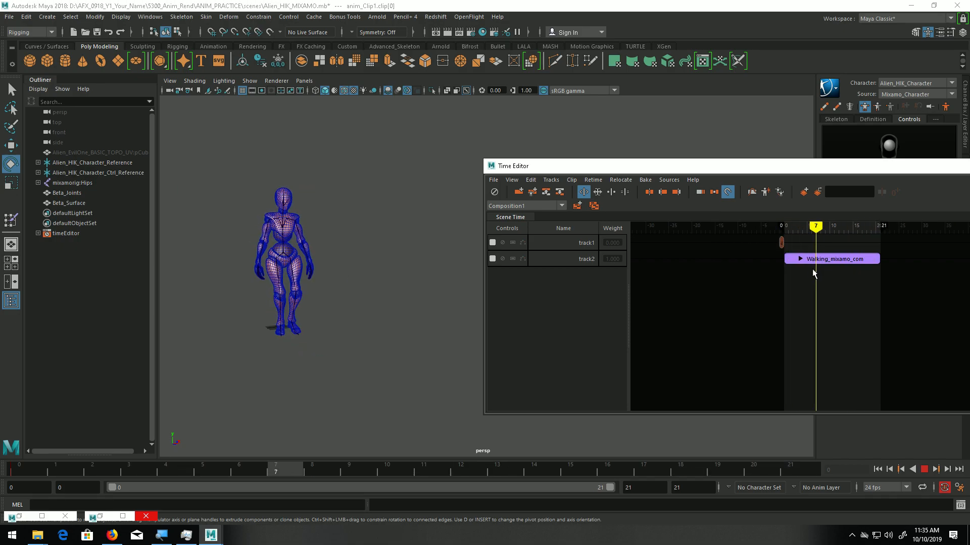
pyautogui.scroll(2, 812, 269)
pyautogui.scroll(1, 812, 269)
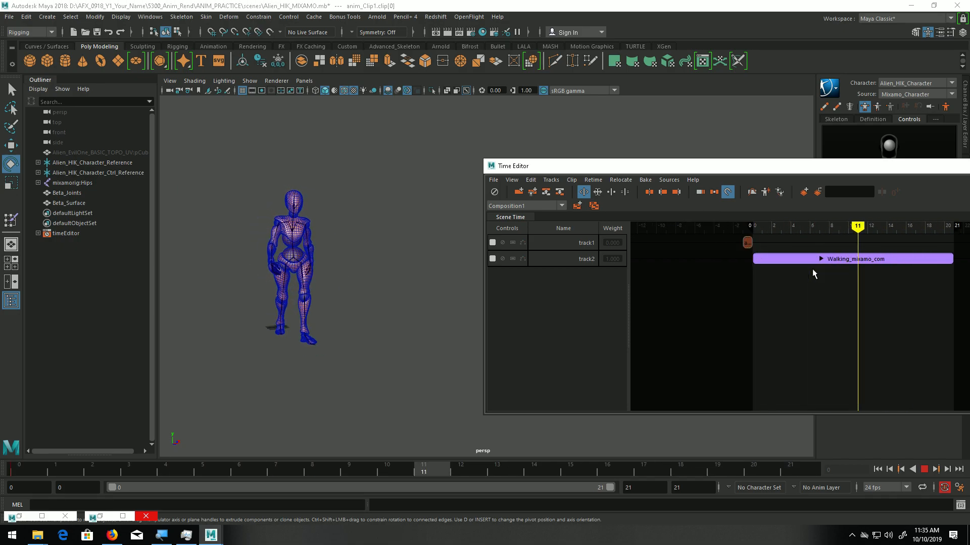
# Try a 30 fps frame rate for the scene and undo the change.
pyautogui.click(923, 470)
pyautogui.click(887, 489)
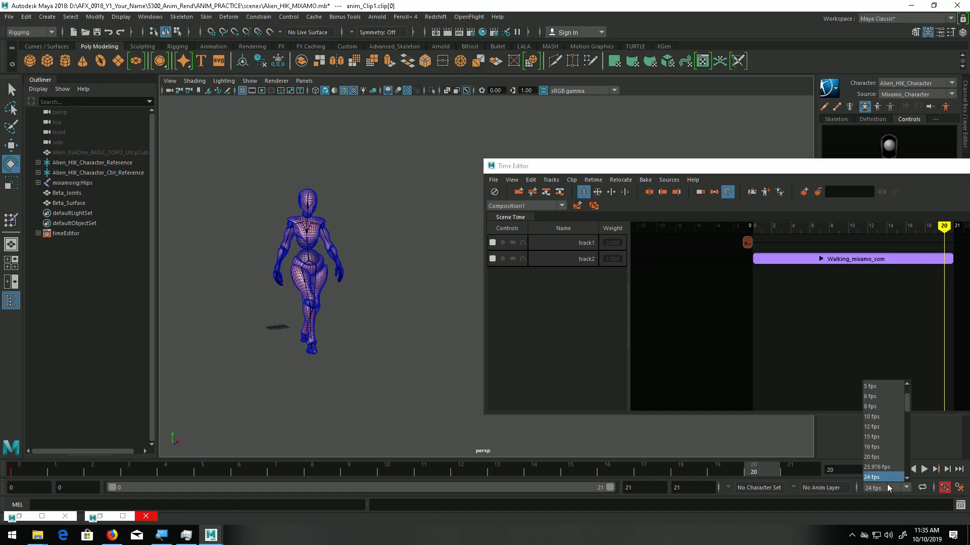
pyautogui.click(880, 456)
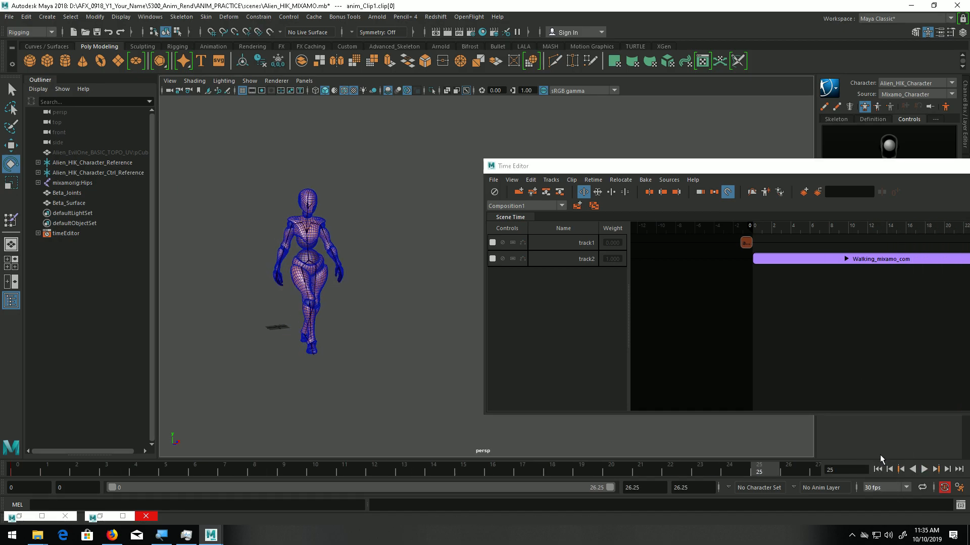
pyautogui.click(831, 259)
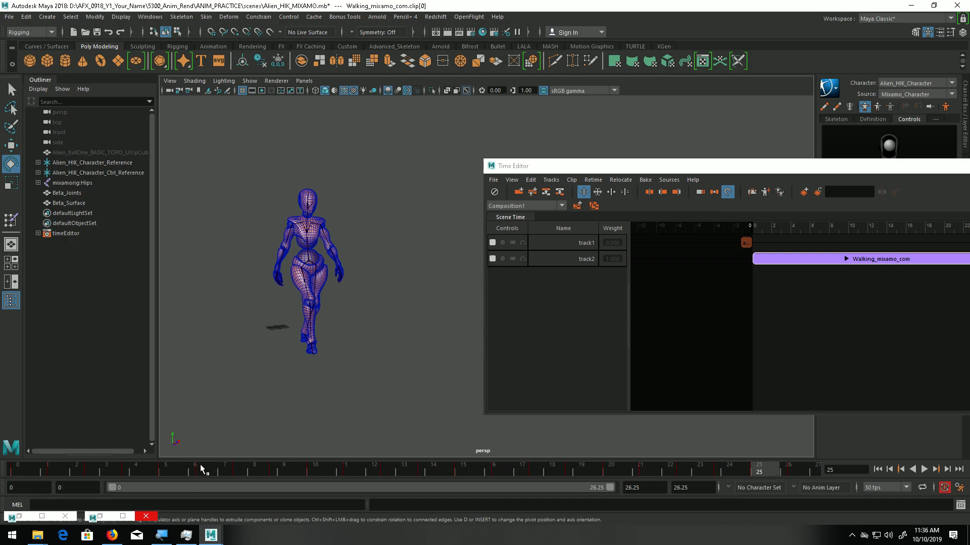
pyautogui.hotkey('ctrl', 'z')
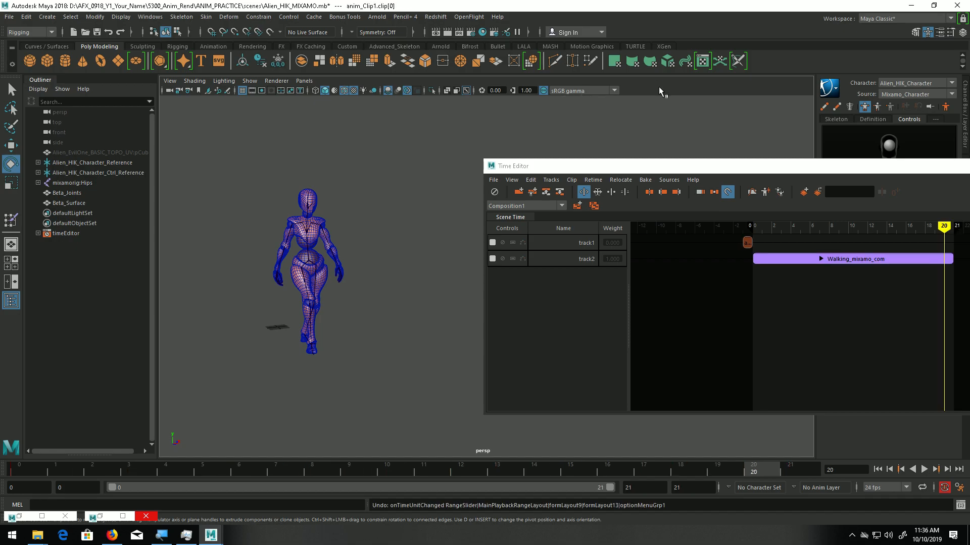
# Frame the whole Walking clip in the Time Editor and play the walk through.
pyautogui.click(791, 261)
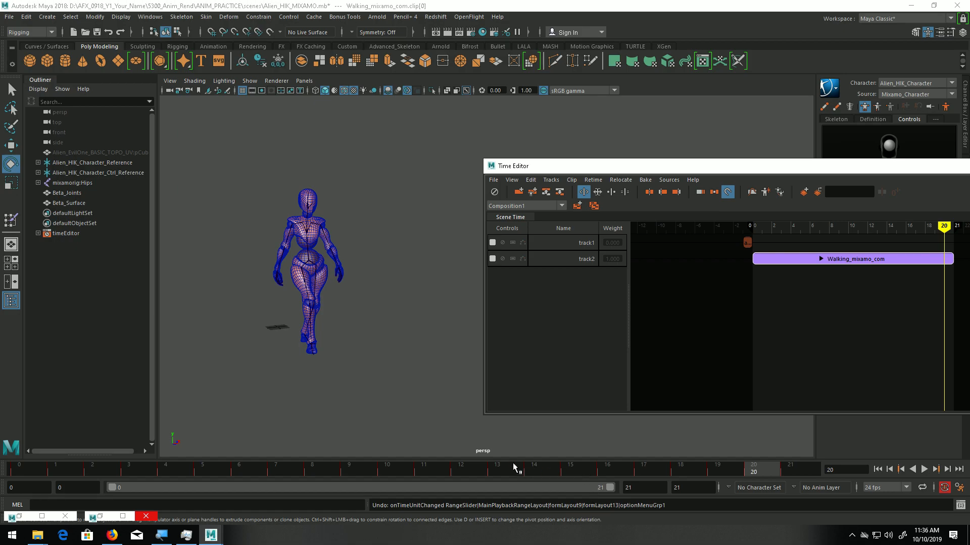
pyautogui.keyDown('alt'); pyautogui.moveTo(864, 283); pyautogui.dragTo(686, 285, button='middle'); pyautogui.keyUp('alt')
pyautogui.keyDown('alt'); pyautogui.moveTo(686, 285); pyautogui.dragTo(649, 281, button='right'); pyautogui.keyUp('alt')
pyautogui.keyDown('alt'); pyautogui.moveTo(663, 278); pyautogui.dragTo(680, 277, button='middle'); pyautogui.keyUp('alt')
pyautogui.hotkey('alt', 'v')
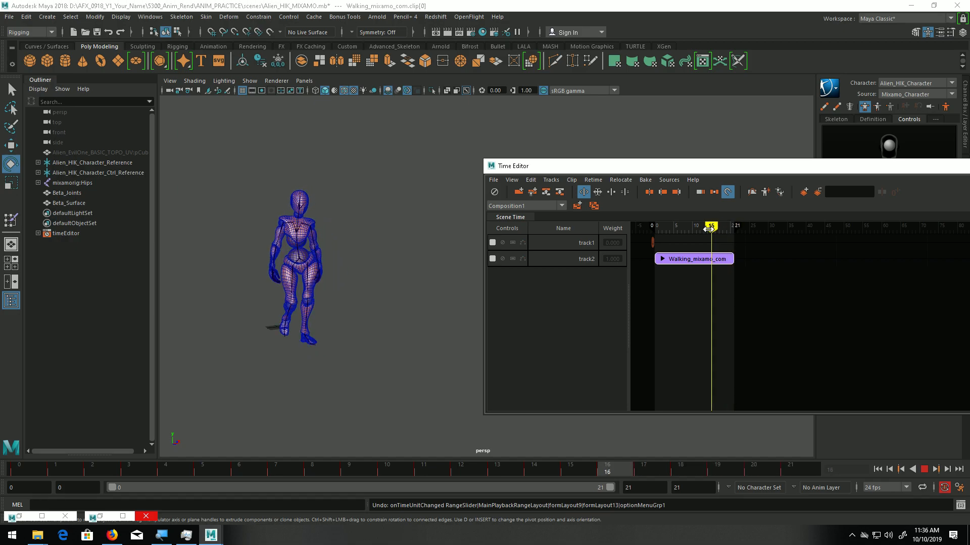
pyautogui.hotkey('alt', 'v')
# Extend the playback range to frame 54 and close the minimized Joint Display window and the other leftover window.
pyautogui.moveTo(735, 228); pyautogui.dragTo(860, 234)
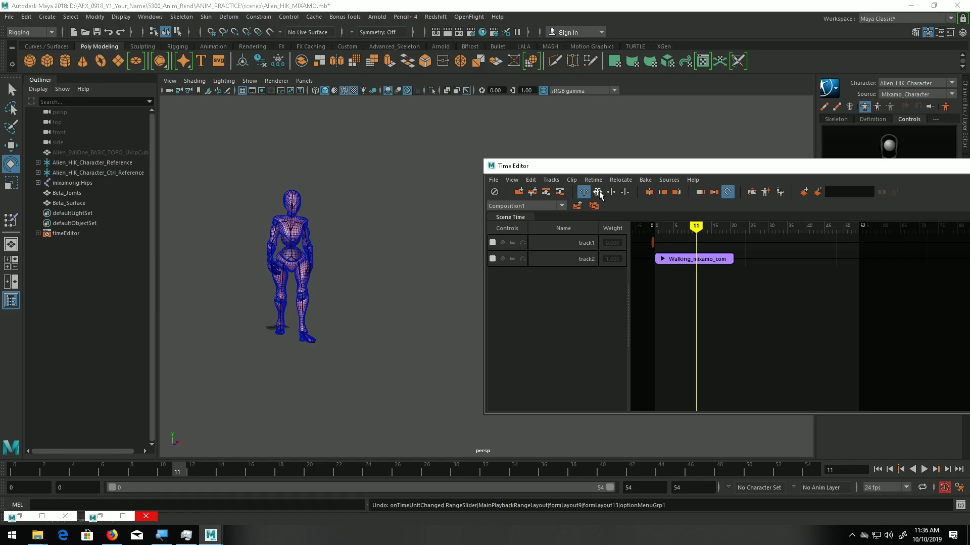
pyautogui.click(98, 516)
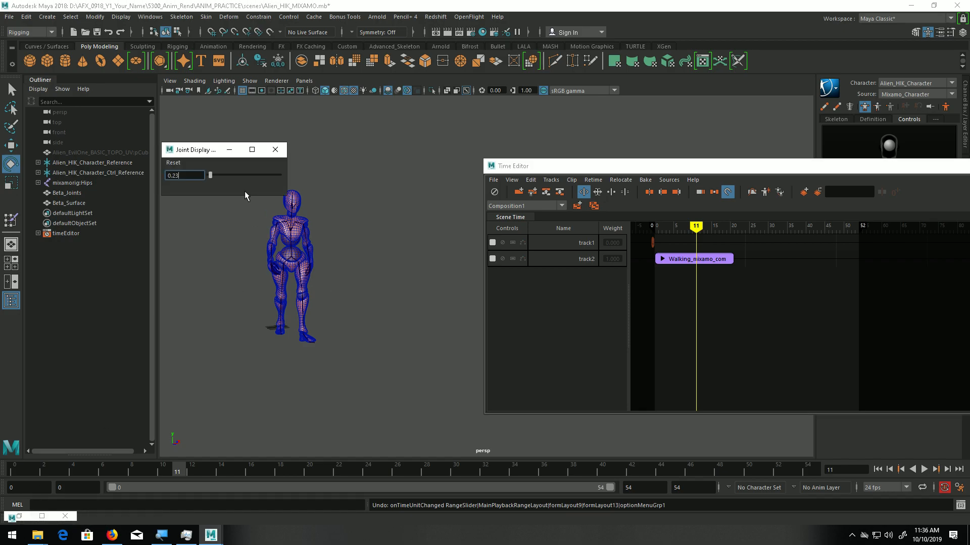
pyautogui.click(286, 154)
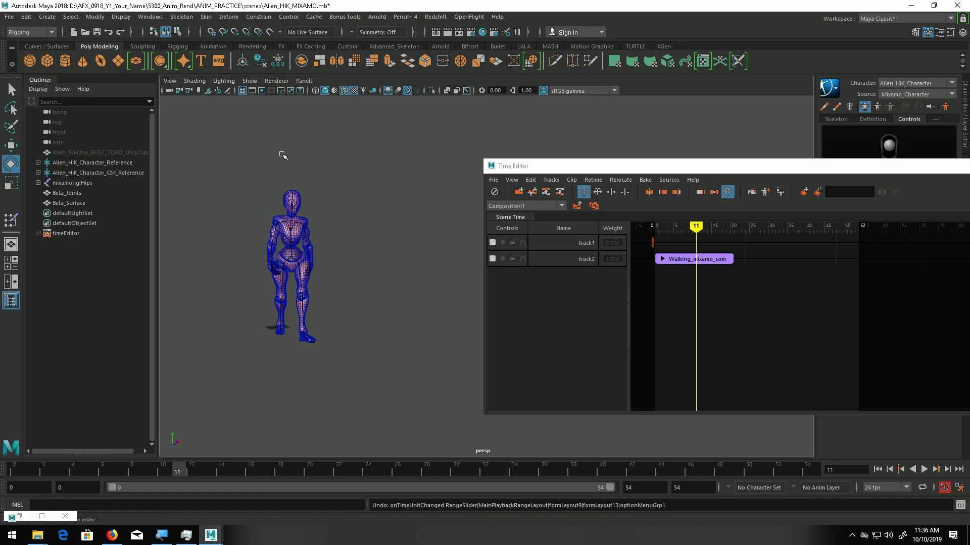
pyautogui.click(25, 517)
pyautogui.click(489, 63)
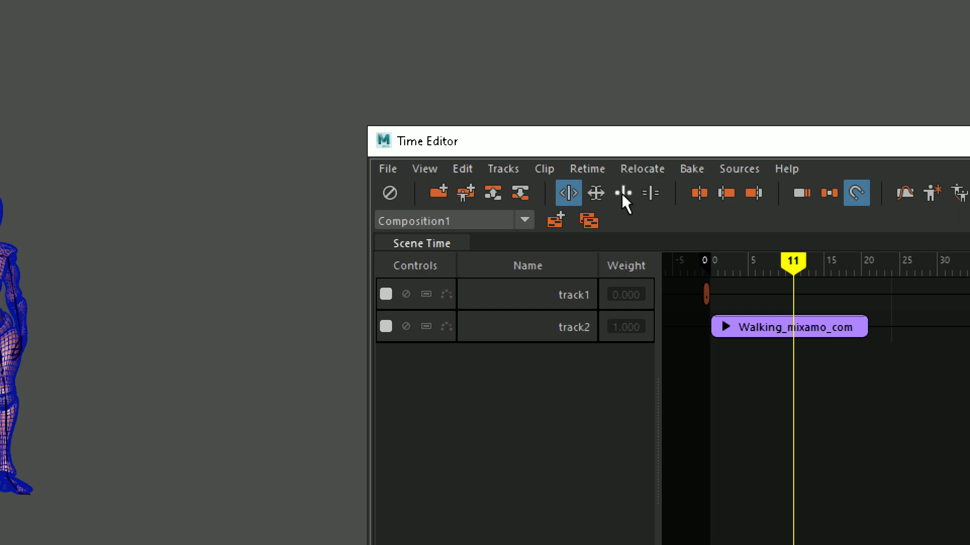
# Loop the Walking clip on track2 for two more cycles and extend the playback range to frame 63.
pyautogui.click(623, 193)
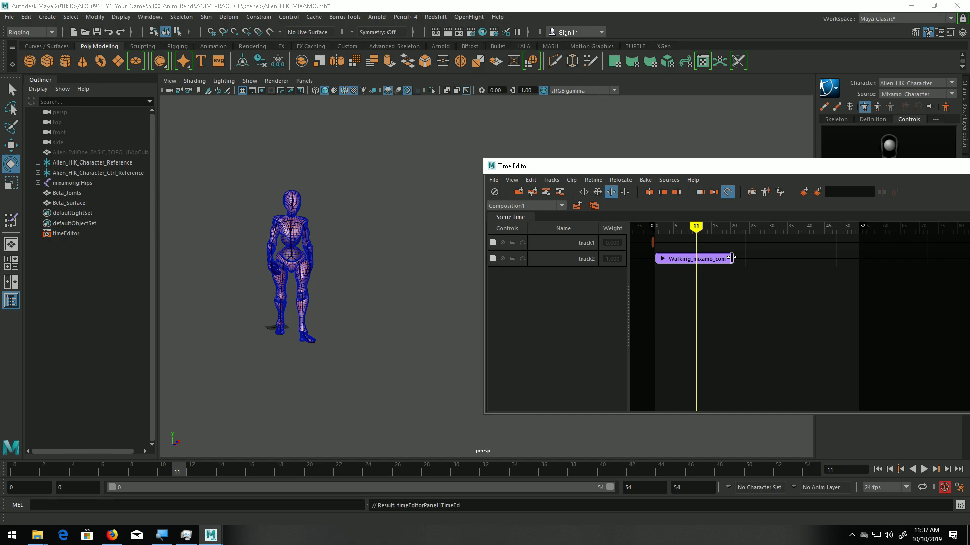
pyautogui.moveTo(730, 258); pyautogui.dragTo(894, 261)
pyautogui.moveTo(863, 225); pyautogui.dragTo(894, 225)
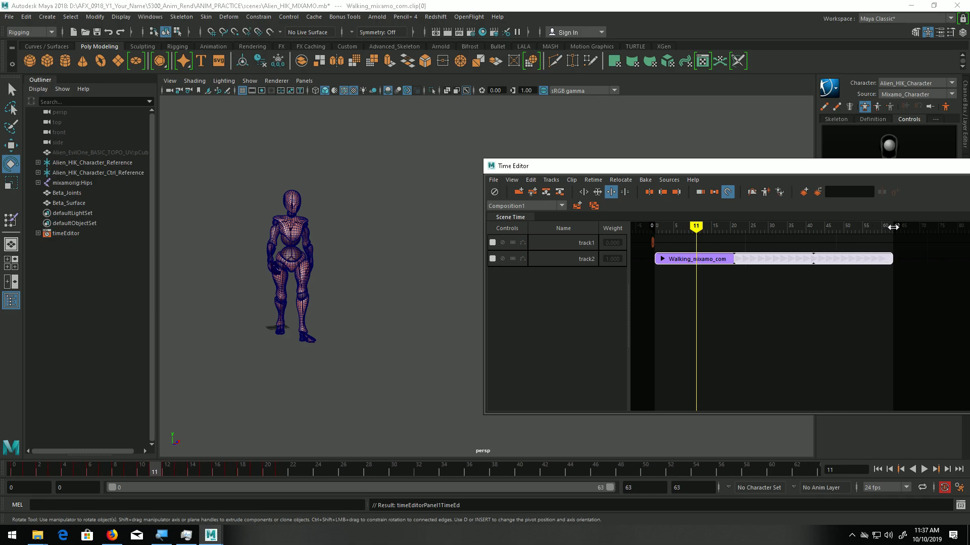
# Play the looped walk from the first frame and examine the character's forward travel across the cycles.
pyautogui.click(878, 469)
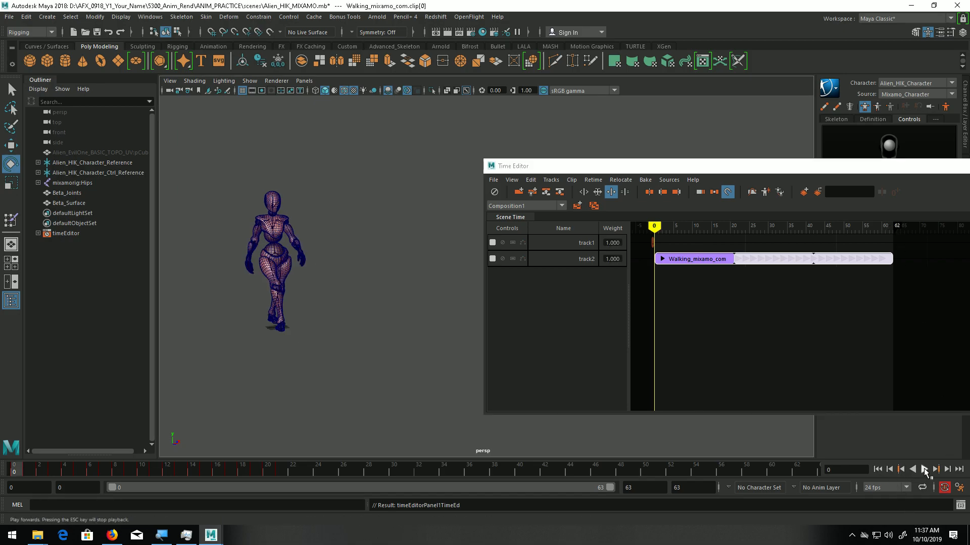
pyautogui.click(924, 470)
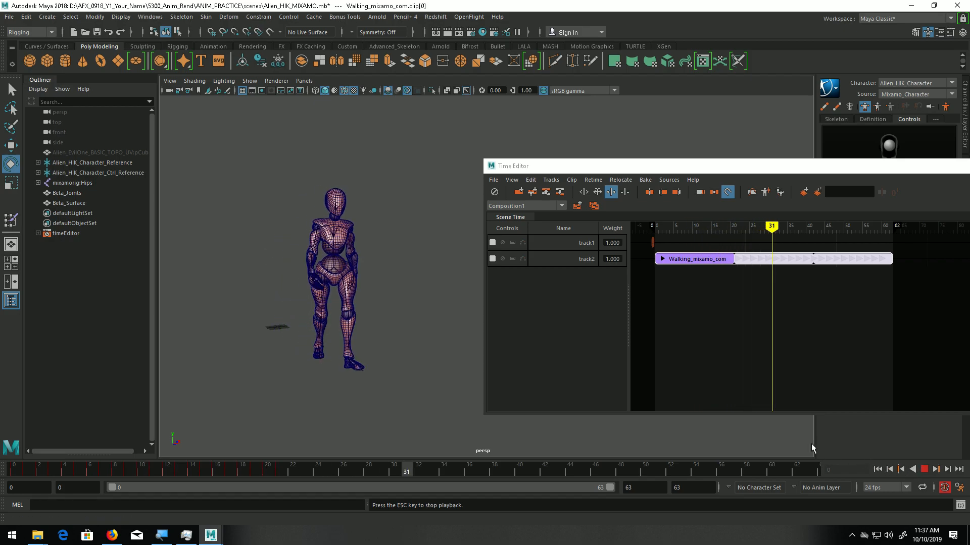
pyautogui.keyDown('alt'); pyautogui.moveTo(450, 355); pyautogui.dragTo(217, 325, button='right'); pyautogui.keyUp('alt')
pyautogui.keyDown('alt'); pyautogui.moveTo(327, 318); pyautogui.dragTo(254, 321, button='middle'); pyautogui.keyUp('alt')
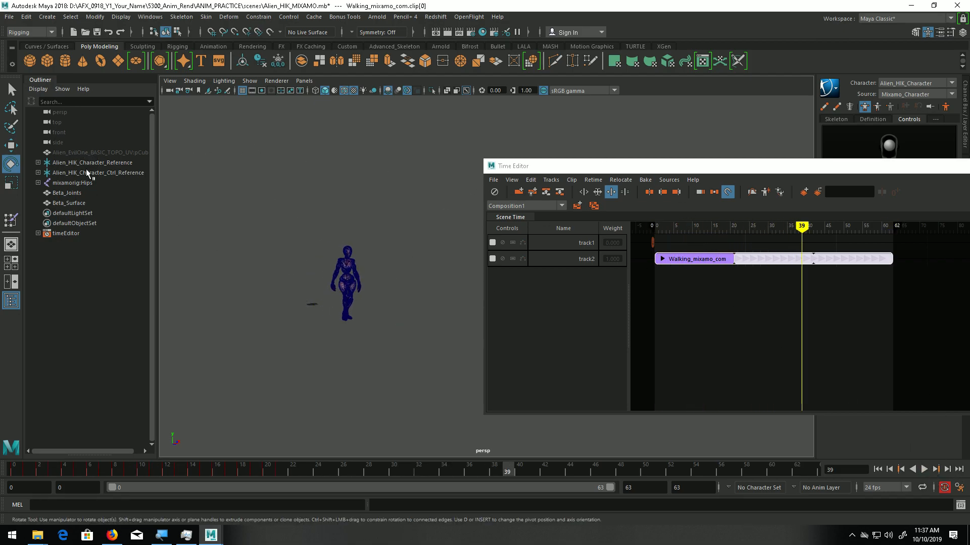
# Unhide the Alien_EvilOne_BASIC_TOPO_UV:pCube2 mesh and frame it together with the Mixamo character.
pyautogui.click(90, 153)
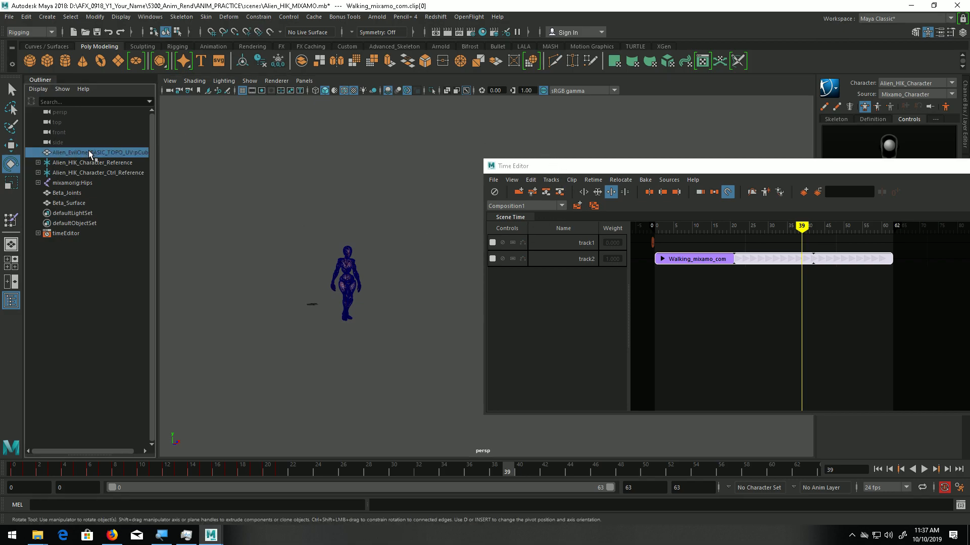
pyautogui.hotkey('shift', 'h')
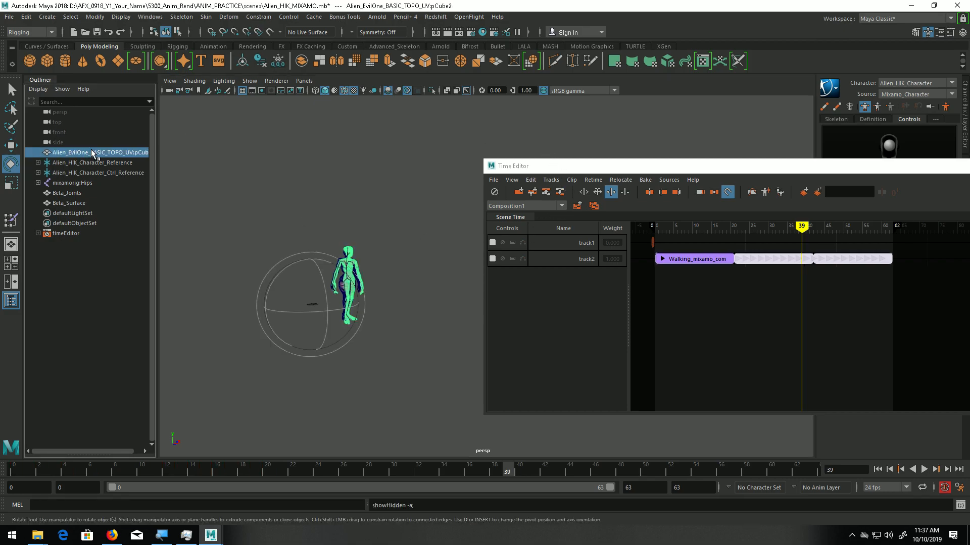
pyautogui.keyDown('alt'); pyautogui.moveTo(381, 301); pyautogui.dragTo(475, 356, button='right'); pyautogui.keyUp('alt')
pyautogui.keyDown('alt'); pyautogui.moveTo(429, 282); pyautogui.dragTo(483, 243, button='middle'); pyautogui.keyUp('alt')
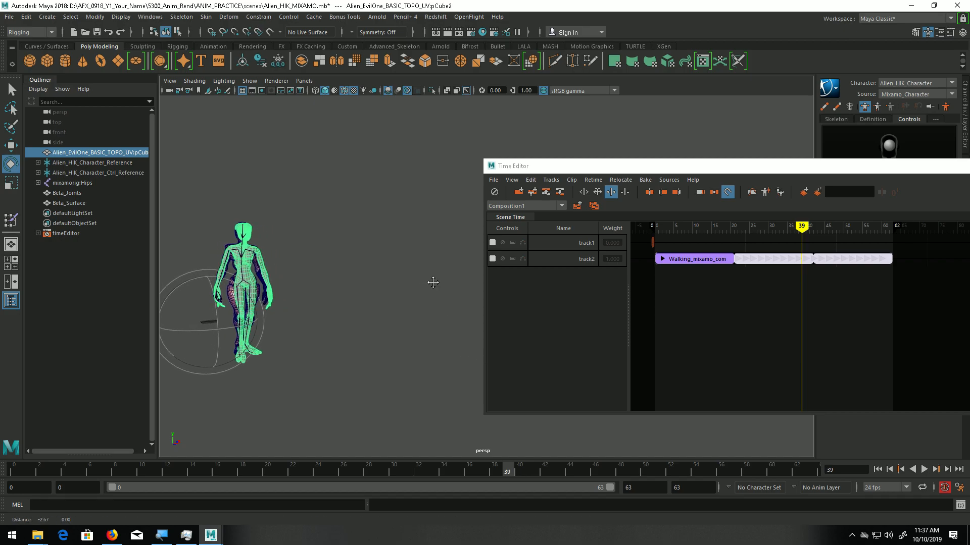
pyautogui.keyDown('alt'); pyautogui.moveTo(365, 248); pyautogui.dragTo(402, 271, button='right'); pyautogui.keyUp('alt')
pyautogui.keyDown('alt'); pyautogui.moveTo(403, 271); pyautogui.dragTo(446, 295, button='middle'); pyautogui.keyUp('alt')
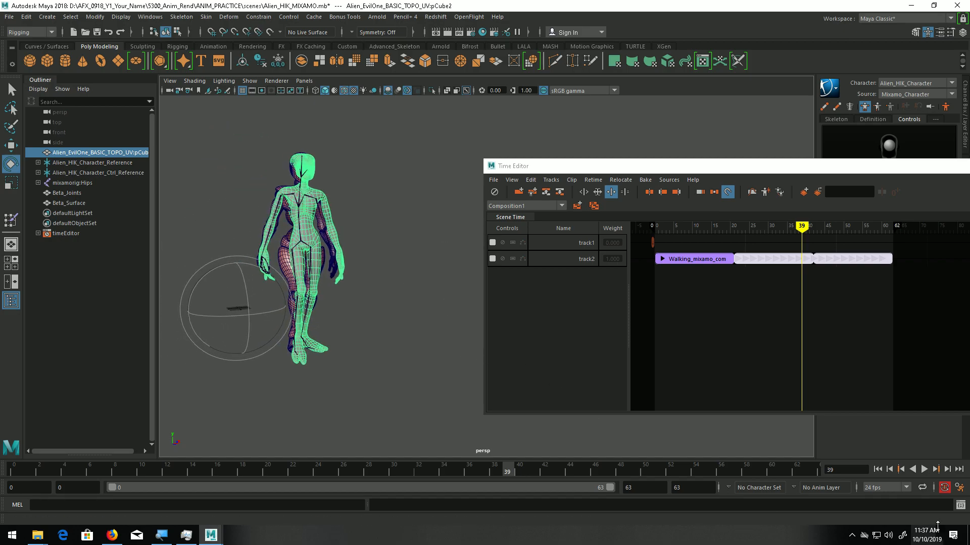
# Play the looped walk from the first frame and compare the alien's motion with the Mixamo character's from the side.
pyautogui.click(877, 469)
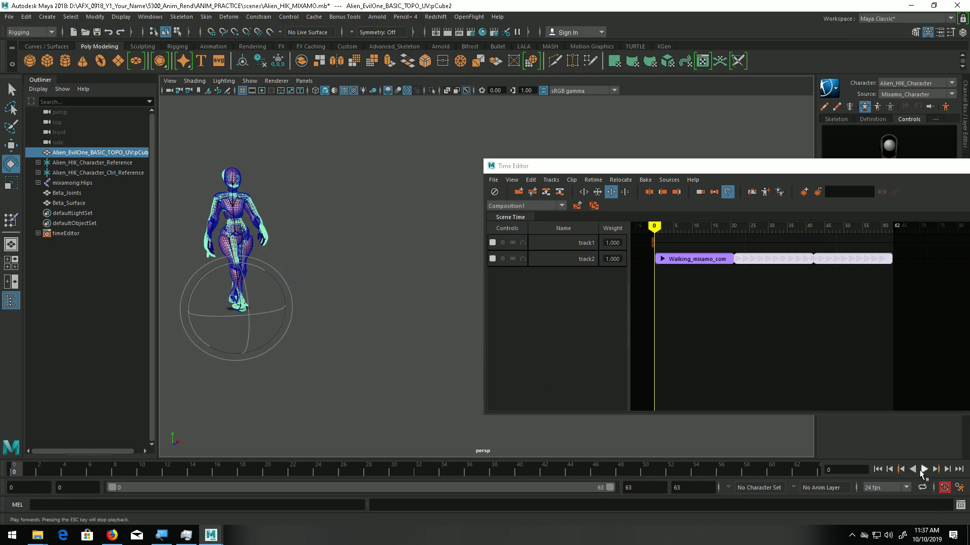
pyautogui.click(924, 469)
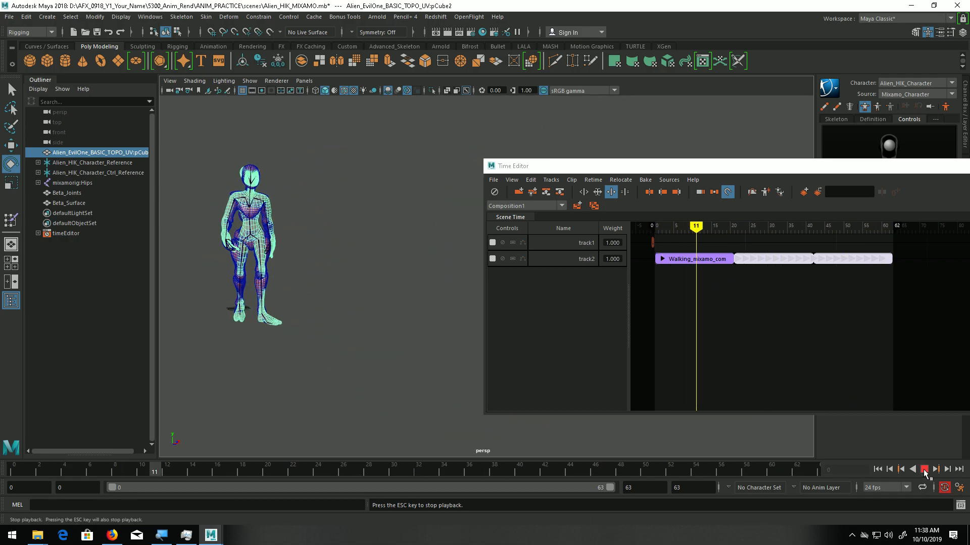
pyautogui.keyDown('alt'); pyautogui.moveTo(408, 365); pyautogui.dragTo(190, 297, button='middle'); pyautogui.keyUp('alt')
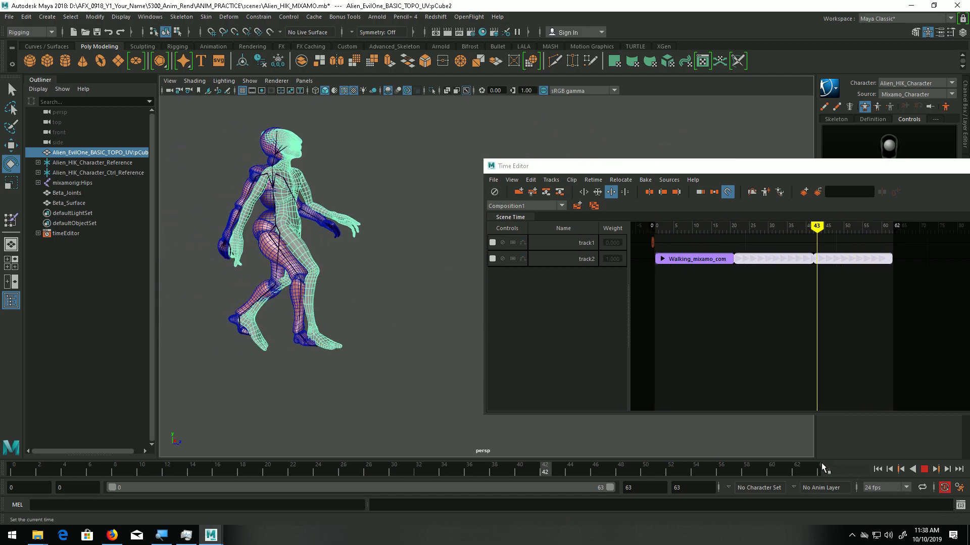
pyautogui.click(924, 470)
# Hide the Beta_Joints and Beta_Surface meshes and play the walk on the alien.
pyautogui.moveTo(76, 195); pyautogui.dragTo(77, 203)
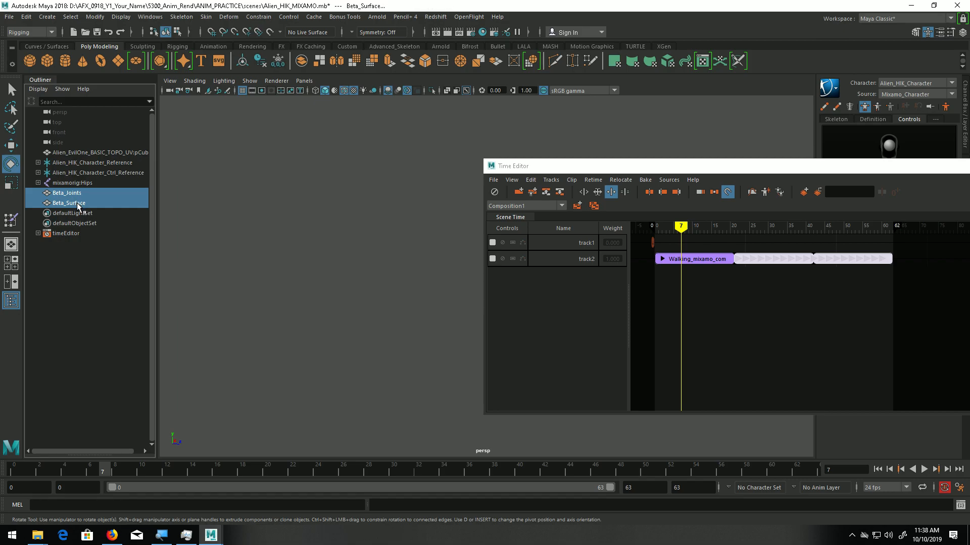
pyautogui.hotkey('ctrl', 'h')
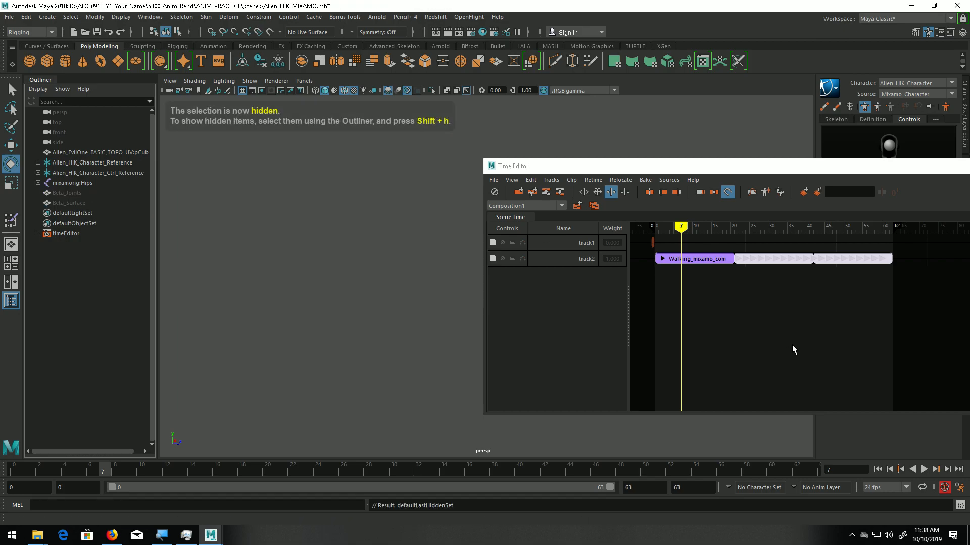
pyautogui.click(924, 469)
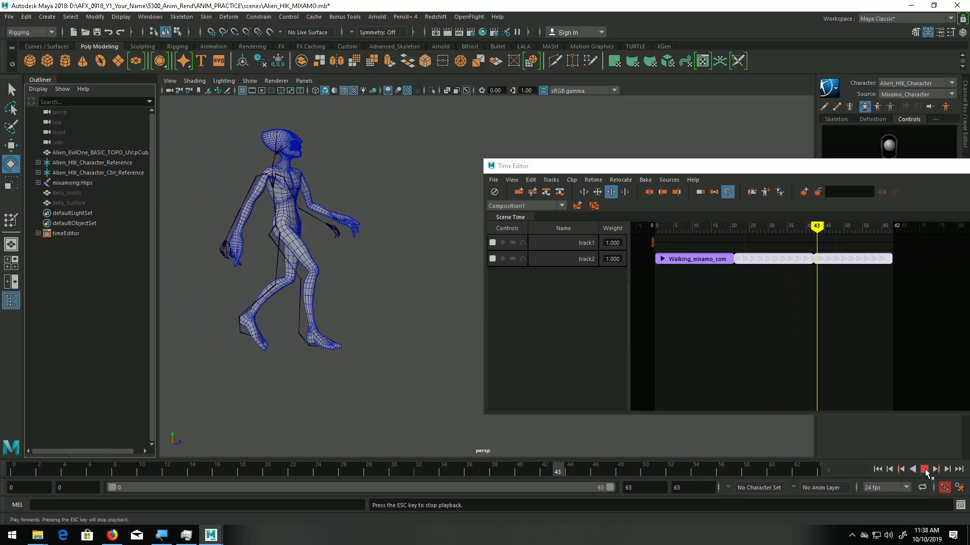
pyautogui.click(925, 469)
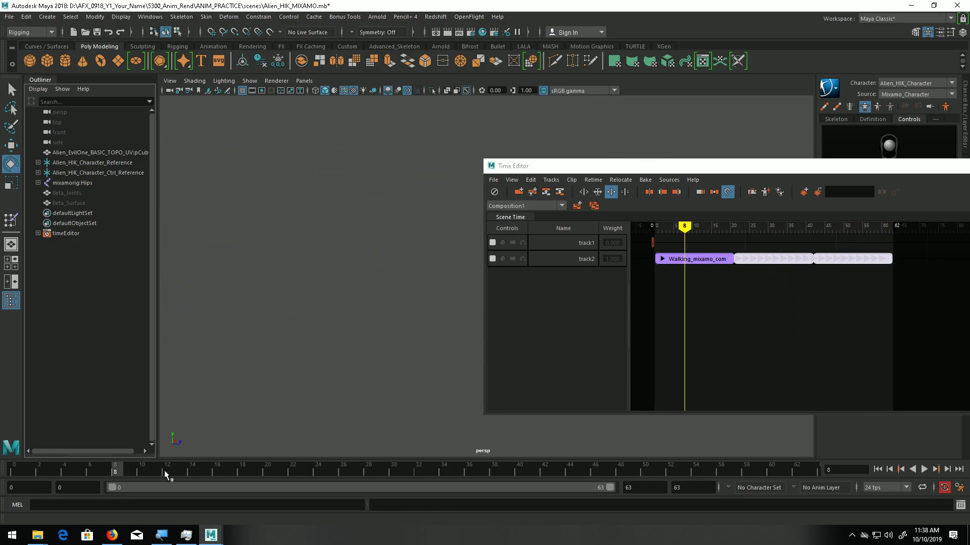
# Scrub the walk to frame 34 and examine the alien's feet against the Mixamo skeleton's foot joints up close.
pyautogui.moveTo(115, 469); pyautogui.dragTo(438, 468)
pyautogui.keyDown('alt'); pyautogui.moveTo(277, 361); pyautogui.dragTo(333, 375, button='middle'); pyautogui.keyUp('alt')
pyautogui.keyDown('alt'); pyautogui.moveTo(263, 354); pyautogui.dragTo(353, 388, button='right'); pyautogui.keyUp('alt')
pyautogui.keyDown('alt'); pyautogui.moveTo(316, 367); pyautogui.dragTo(460, 297, button='middle'); pyautogui.keyUp('alt')
pyautogui.keyDown('alt'); pyautogui.moveTo(398, 305); pyautogui.dragTo(357, 358, button='middle'); pyautogui.keyUp('alt')
pyautogui.keyDown('alt'); pyautogui.moveTo(358, 358); pyautogui.dragTo(358, 359); pyautogui.keyUp('alt')
pyautogui.keyDown('alt'); pyautogui.moveTo(358, 359); pyautogui.dragTo(400, 327, button='middle'); pyautogui.keyUp('alt')
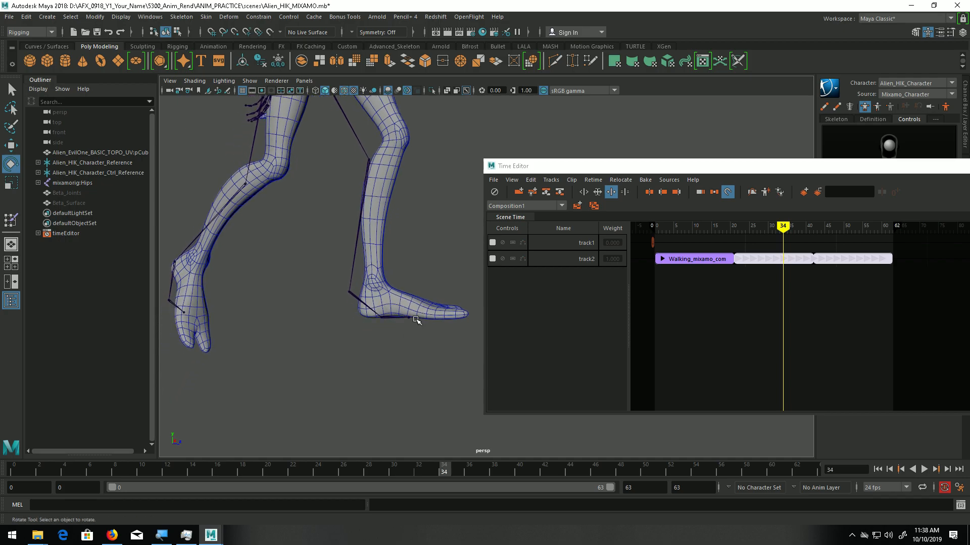
# Show the IK and FK controls of the alien's HumanIK rig and minimize the Time Editor.
pyautogui.moveTo(810, 170); pyautogui.dragTo(741, 248)
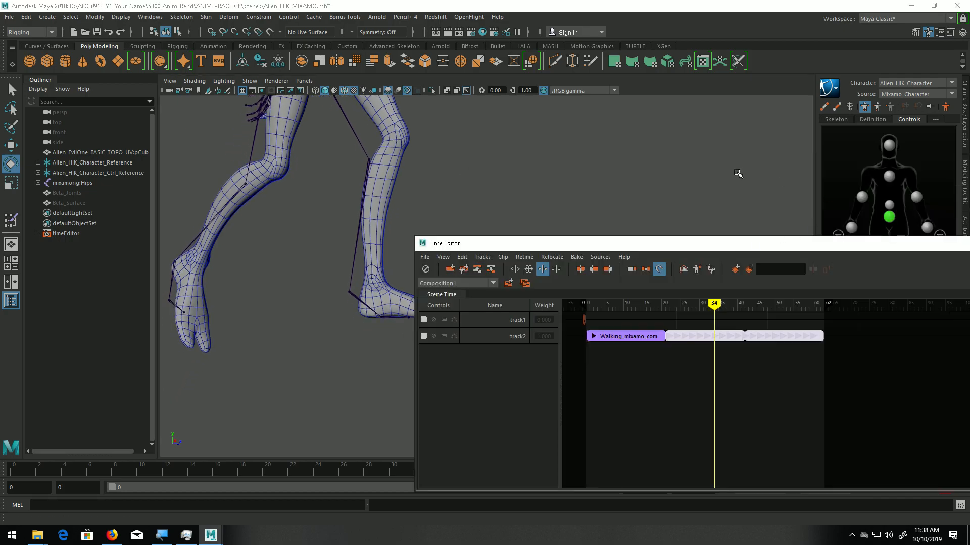
pyautogui.click(824, 108)
pyautogui.click(835, 107)
pyautogui.keyDown('alt'); pyautogui.moveTo(581, 159); pyautogui.dragTo(581, 173, button='middle'); pyautogui.keyUp('alt')
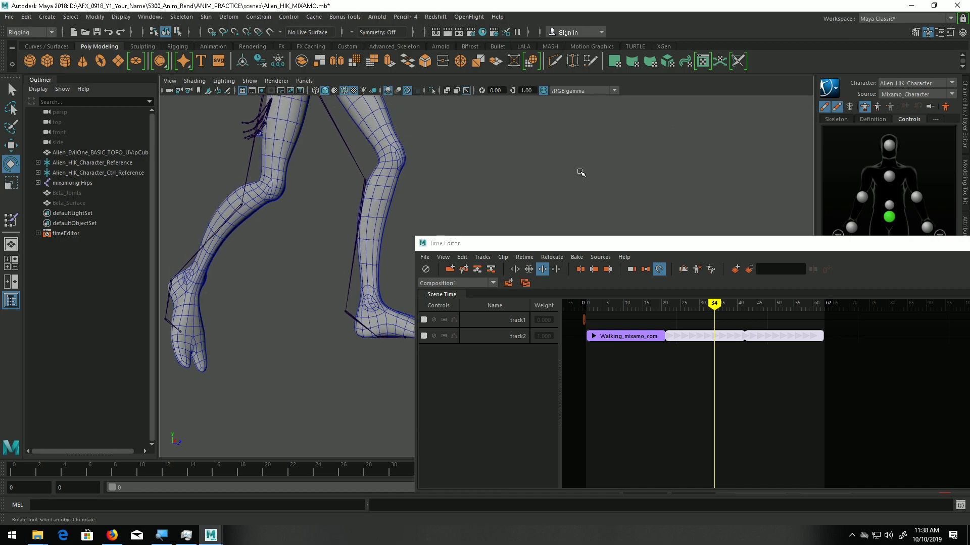
pyautogui.moveTo(728, 248); pyautogui.dragTo(526, 231)
pyautogui.click(861, 226)
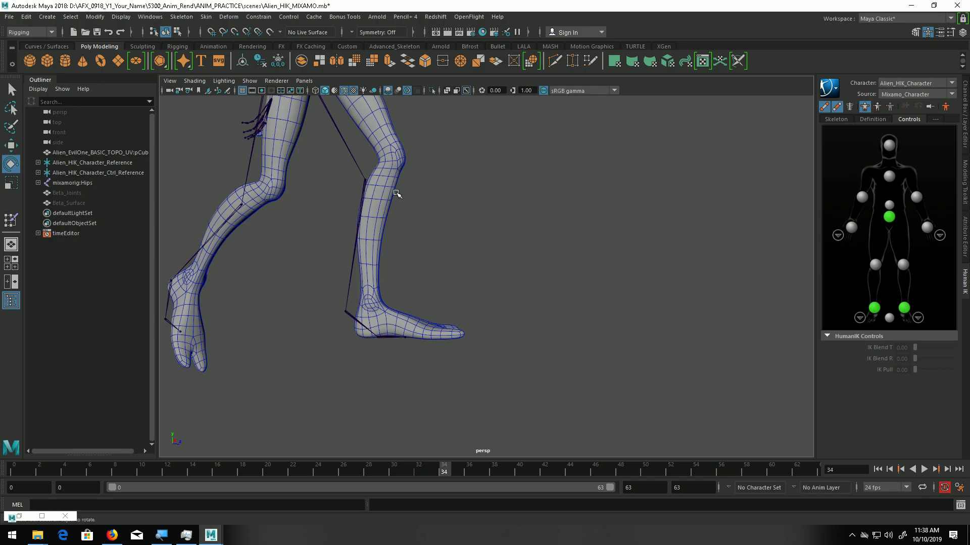
# Pick the left ankle effector on the HumanIK character diagram and display the Channel Box.
pyautogui.click(904, 308)
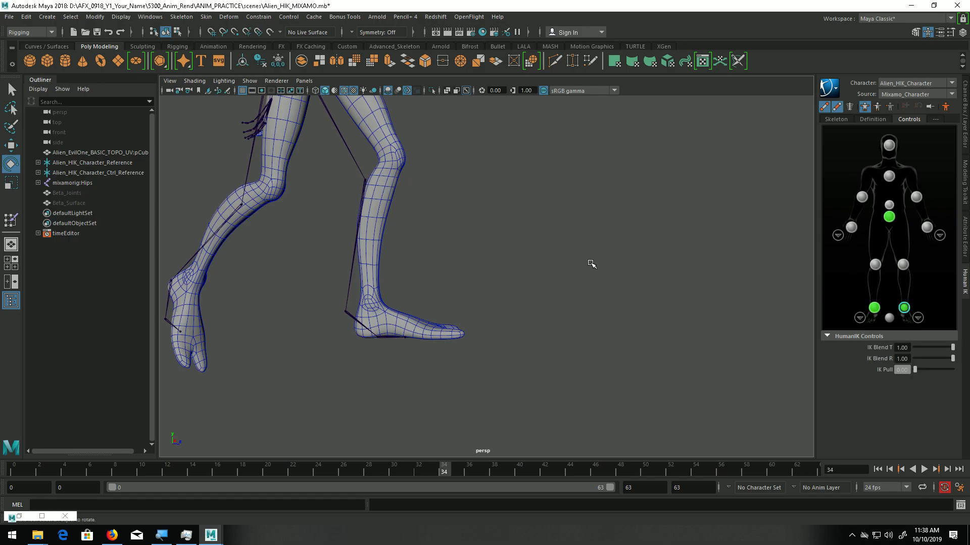
pyautogui.hotkey('ctrl', 'a')
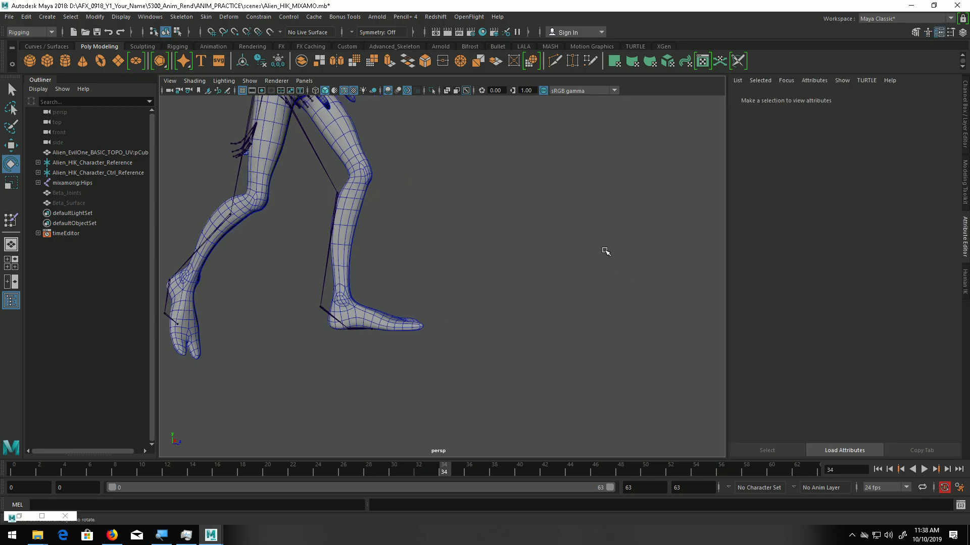
pyautogui.hotkey('ctrl', 'a')
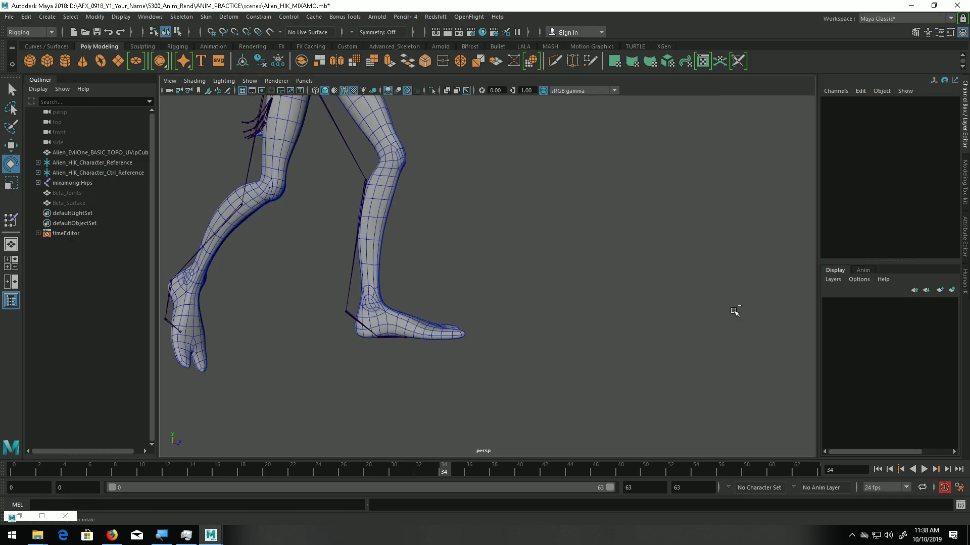
# Examine the HumanIK control rig's pose and position relative to the walking alien at frame 34.
pyautogui.keyDown('alt'); pyautogui.moveTo(594, 292); pyautogui.dragTo(625, 363, button='middle'); pyautogui.keyUp('alt')
pyautogui.keyDown('alt'); pyautogui.moveTo(625, 362); pyautogui.dragTo(500, 286, button='right'); pyautogui.keyUp('alt')
pyautogui.keyDown('alt'); pyautogui.moveTo(500, 285); pyautogui.dragTo(514, 267, button='middle'); pyautogui.keyUp('alt')
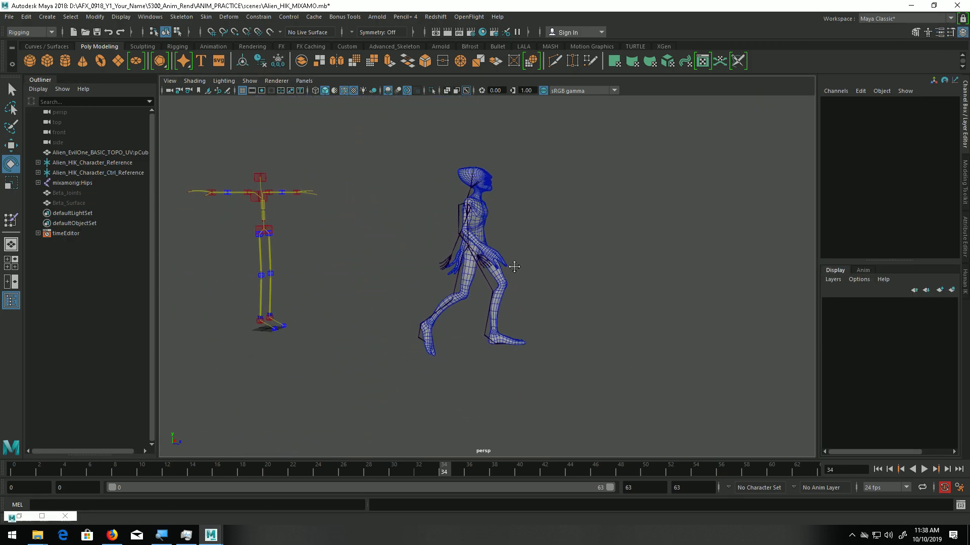
pyautogui.keyDown('alt'); pyautogui.moveTo(252, 279); pyautogui.dragTo(311, 305, button='right'); pyautogui.keyUp('alt')
pyautogui.keyDown('alt'); pyautogui.moveTo(312, 305); pyautogui.dragTo(374, 287, button='middle'); pyautogui.keyUp('alt')
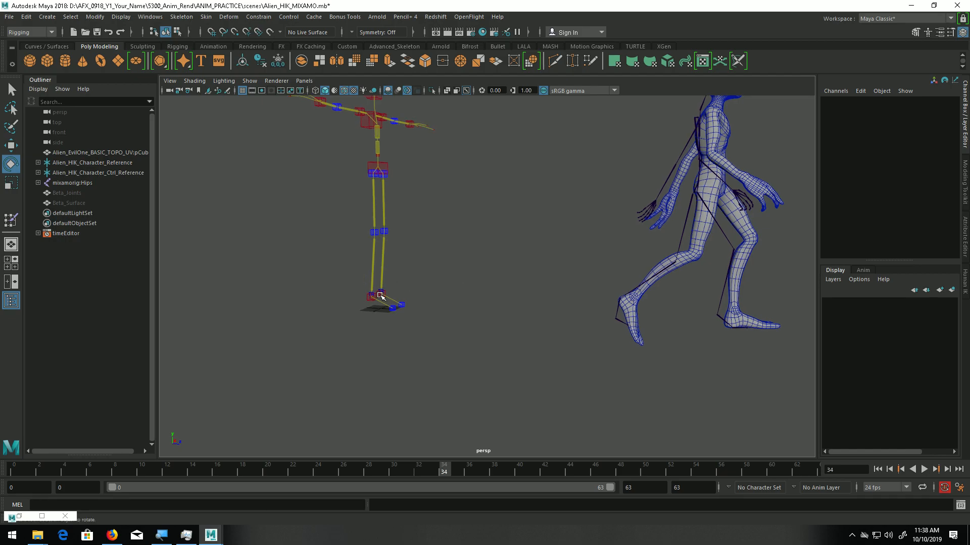
# Turn on Foot Floor Contact and Foot Finger Contact for the feet in the left ankle effector's HIKproperties1 floor contact settings.
pyautogui.click(380, 295)
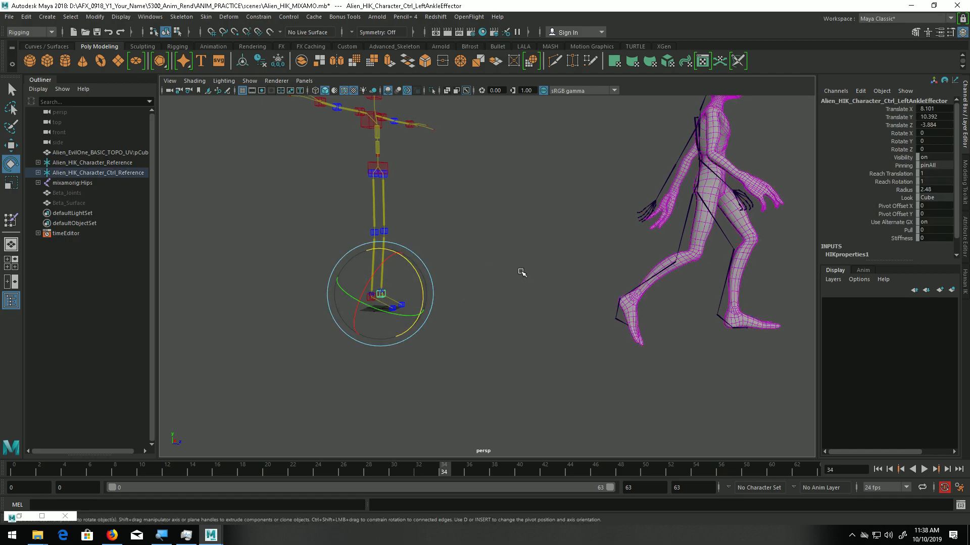
pyautogui.hotkey('ctrl', 'a')
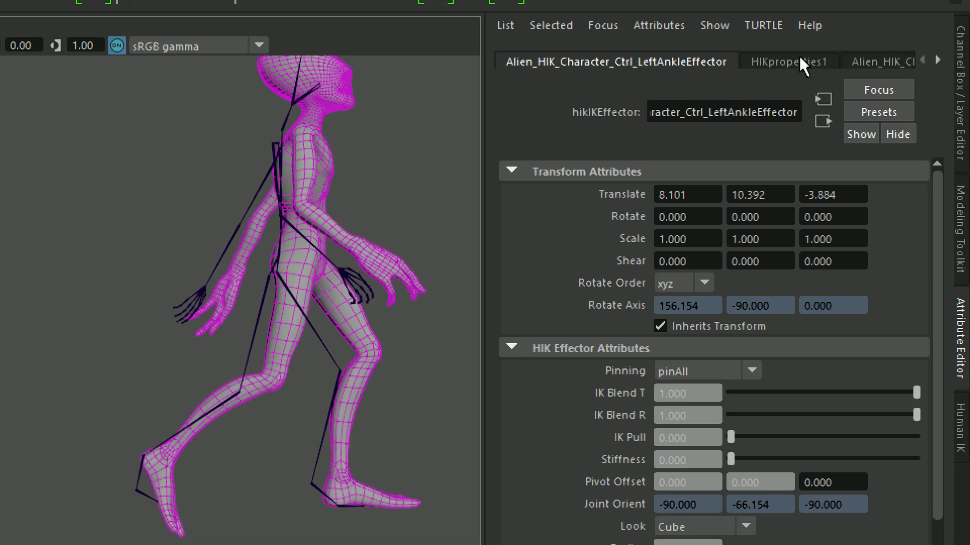
pyautogui.click(800, 62)
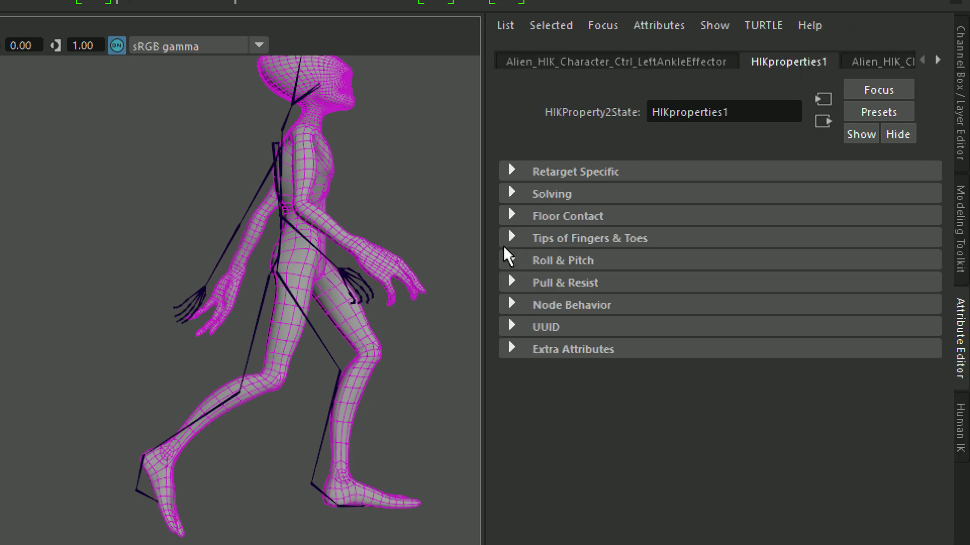
pyautogui.click(512, 215)
pyautogui.click(516, 240)
pyautogui.click(701, 262)
pyautogui.click(685, 303)
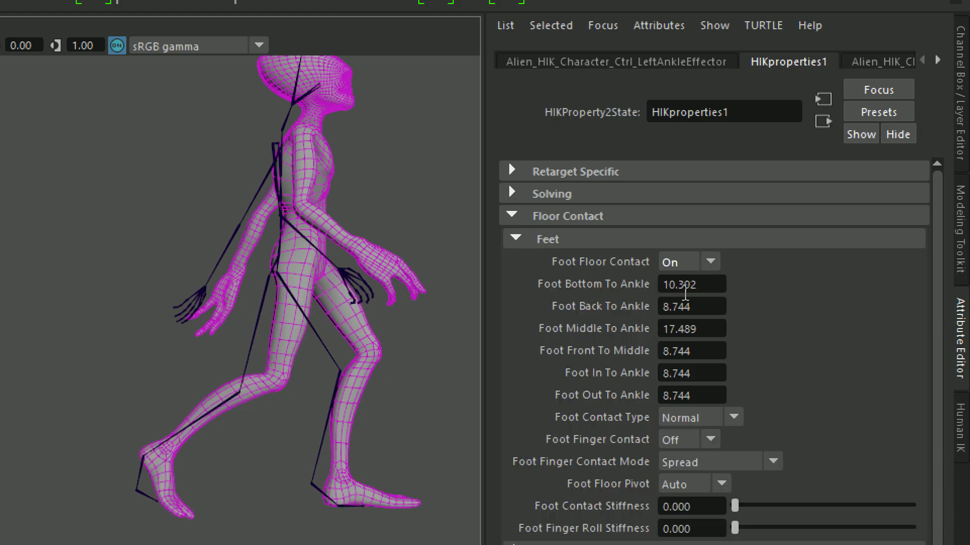
pyautogui.click(678, 441)
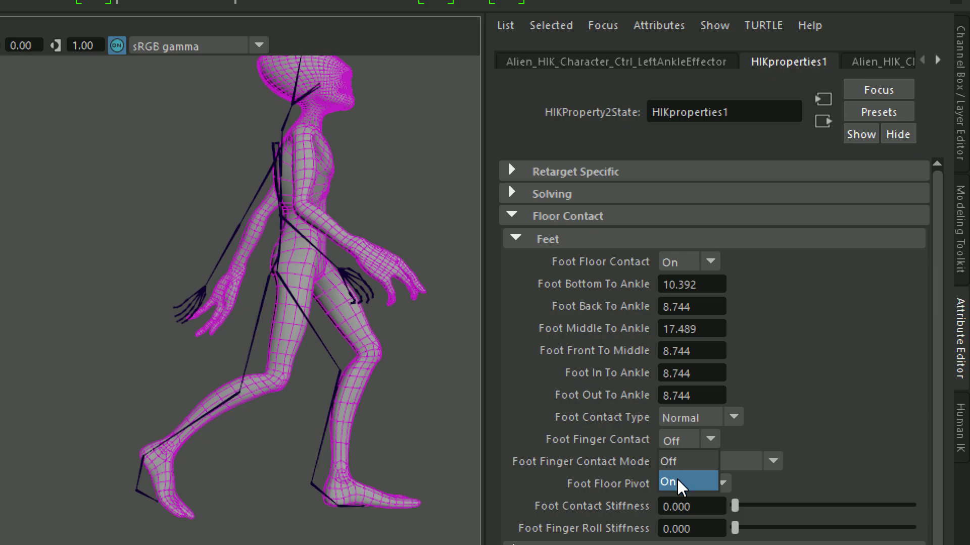
pyautogui.click(678, 483)
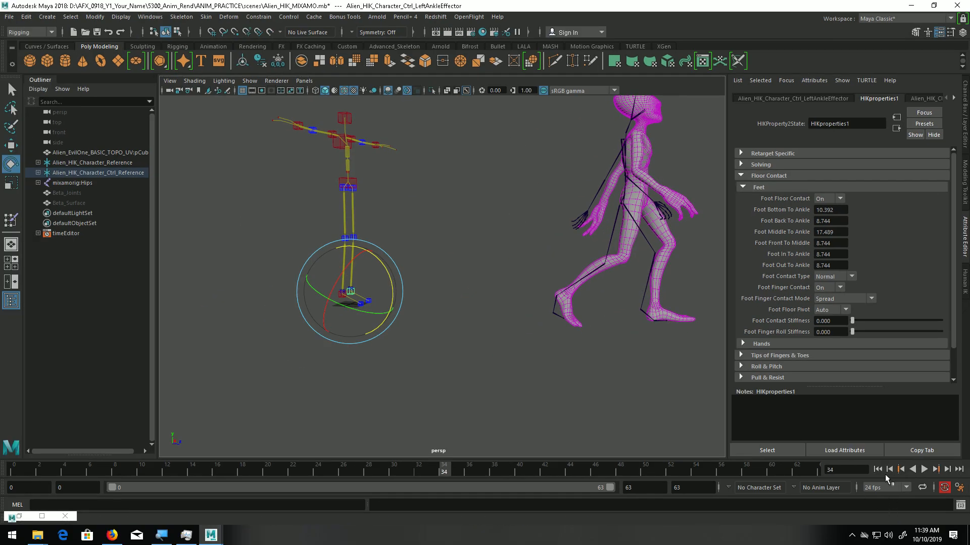
# Play the walk from the first frame and stop it at frame 45.
pyautogui.click(878, 470)
pyautogui.click(923, 469)
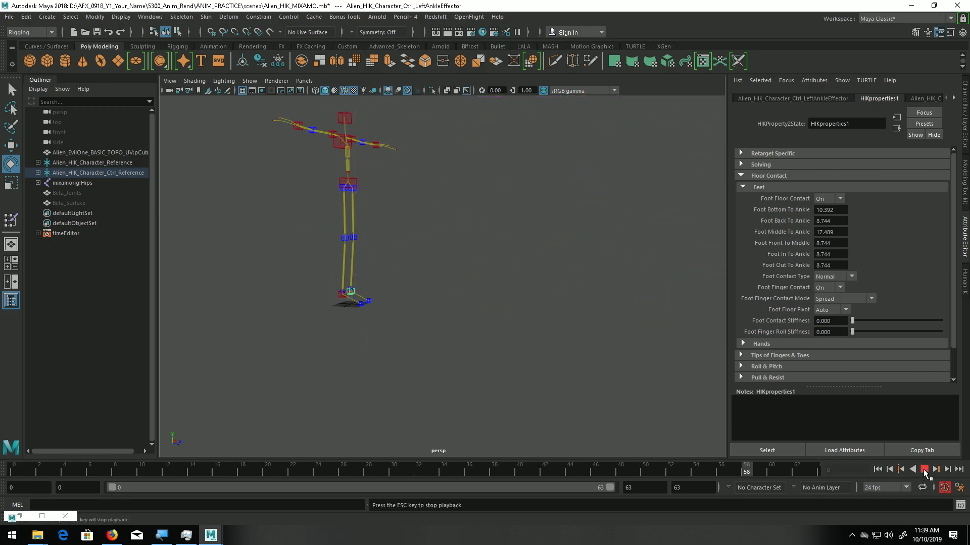
pyautogui.click(923, 469)
# Examine the alien's stride and feet at frame 45 against the Mixamo skeleton and the standing control rig.
pyautogui.keyDown('alt'); pyautogui.moveTo(631, 310); pyautogui.dragTo(495, 318, button='middle'); pyautogui.keyUp('alt')
pyautogui.keyDown('alt'); pyautogui.moveTo(496, 318); pyautogui.dragTo(531, 335, button='right'); pyautogui.keyUp('alt')
pyautogui.keyDown('alt'); pyautogui.moveTo(530, 335); pyautogui.dragTo(539, 378, button='middle'); pyautogui.keyUp('alt')
pyautogui.keyDown('alt'); pyautogui.moveTo(548, 361); pyautogui.dragTo(530, 366); pyautogui.keyUp('alt')
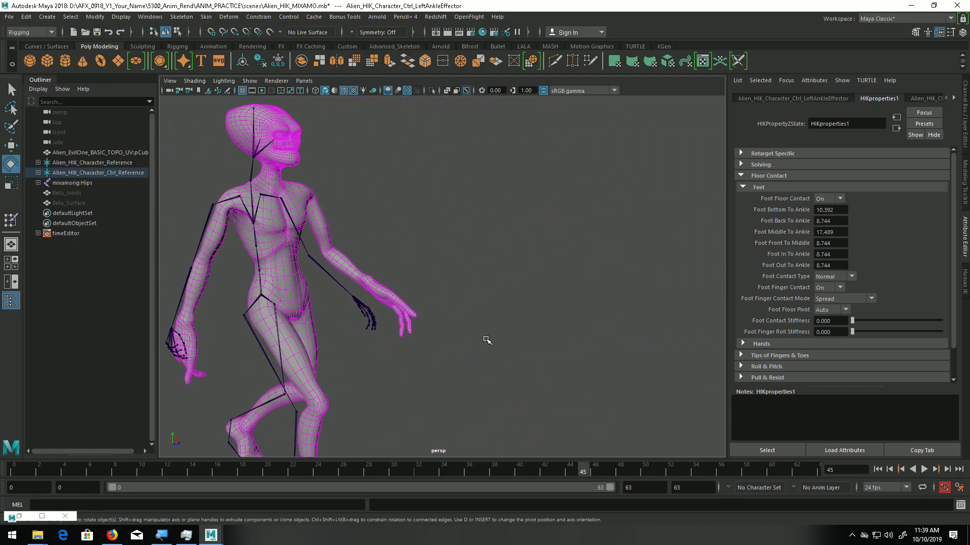
pyautogui.keyDown('alt'); pyautogui.moveTo(485, 338); pyautogui.dragTo(561, 342, button='middle'); pyautogui.keyUp('alt')
pyautogui.keyDown('alt'); pyautogui.moveTo(510, 332); pyautogui.dragTo(429, 320, button='right'); pyautogui.keyUp('alt')
pyautogui.keyDown('alt'); pyautogui.moveTo(429, 320); pyautogui.dragTo(441, 315); pyautogui.keyUp('alt')
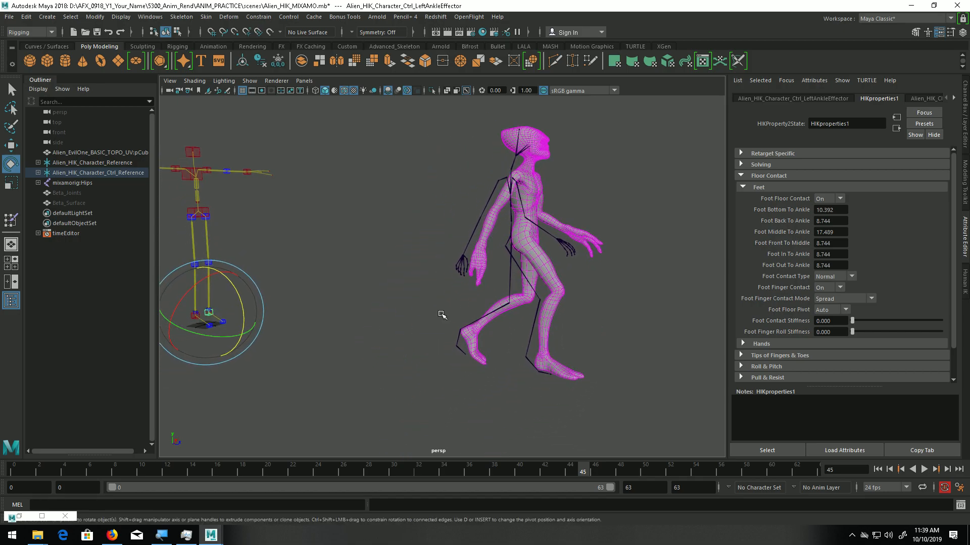
pyautogui.keyDown('alt'); pyautogui.moveTo(445, 312); pyautogui.dragTo(426, 307, button='middle'); pyautogui.keyUp('alt')
pyautogui.keyDown('alt'); pyautogui.moveTo(426, 308); pyautogui.dragTo(505, 312, button='right'); pyautogui.keyUp('alt')
pyautogui.keyDown('alt'); pyautogui.moveTo(231, 240); pyautogui.dragTo(347, 249, button='middle'); pyautogui.keyUp('alt')
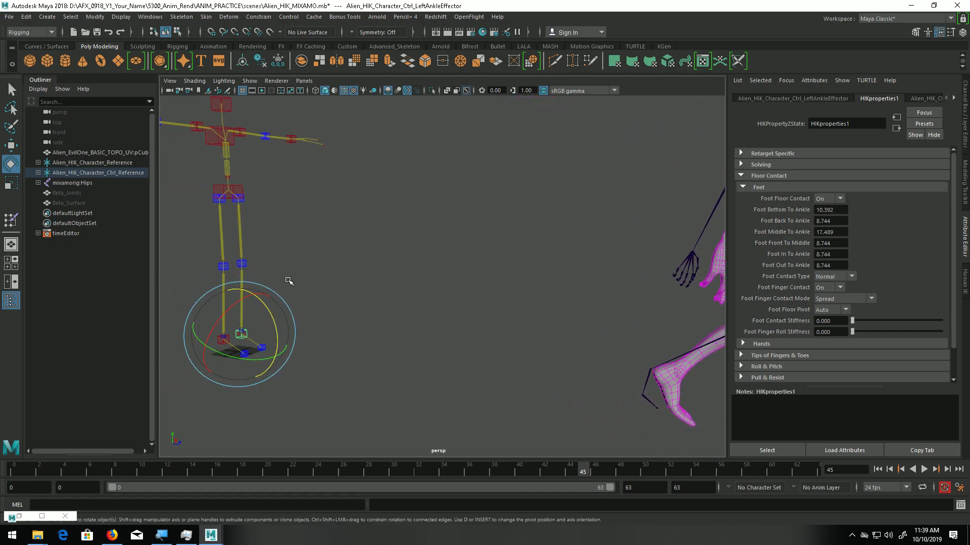
# Set IK Blend T to 1.00 for the left wrist effector on the HumanIK character diagram.
pyautogui.click(965, 281)
pyautogui.keyDown('alt'); pyautogui.moveTo(647, 278); pyautogui.dragTo(421, 265); pyautogui.keyUp('alt')
pyautogui.keyDown('alt'); pyautogui.moveTo(422, 266); pyautogui.dragTo(517, 257, button='middle'); pyautogui.keyUp('alt')
pyautogui.keyDown('alt'); pyautogui.moveTo(518, 257); pyautogui.dragTo(564, 261, button='right'); pyautogui.keyUp('alt')
pyautogui.keyDown('alt'); pyautogui.moveTo(565, 261); pyautogui.dragTo(575, 245, button='middle'); pyautogui.keyUp('alt')
pyautogui.click(929, 228)
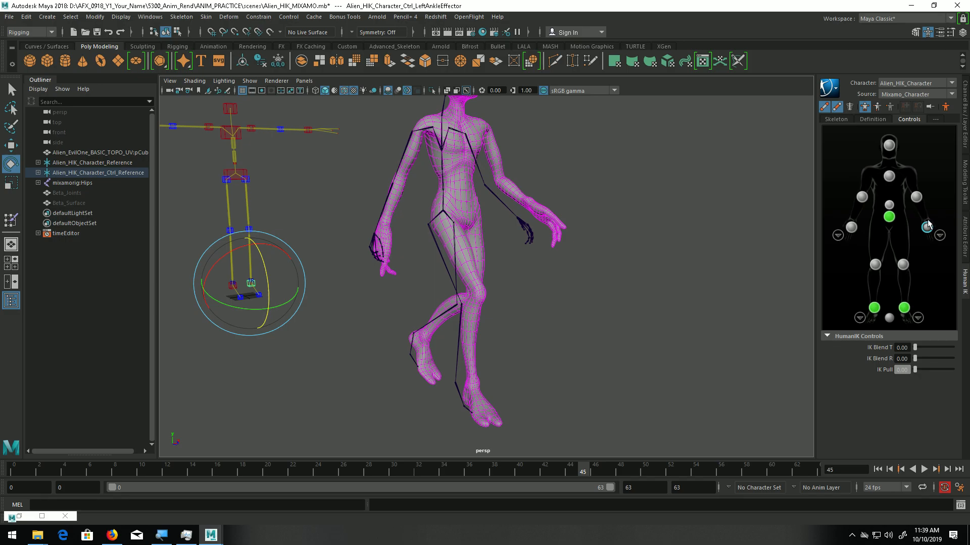
pyautogui.click(770, 265)
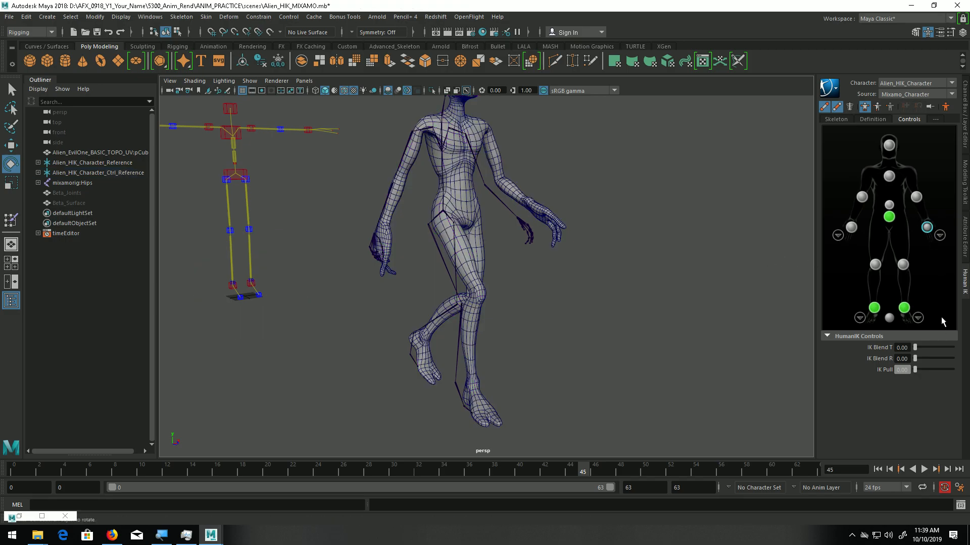
pyautogui.moveTo(915, 352); pyautogui.dragTo(967, 357)
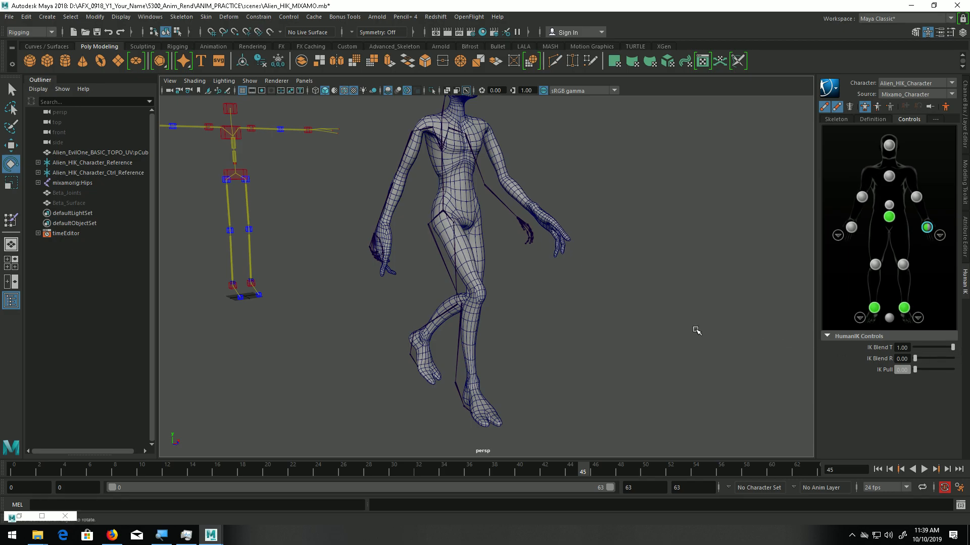
# Set the right wrist effector's IK Blend T to 1.00.
pyautogui.keyDown('alt'); pyautogui.moveTo(642, 309); pyautogui.dragTo(792, 258); pyautogui.keyUp('alt')
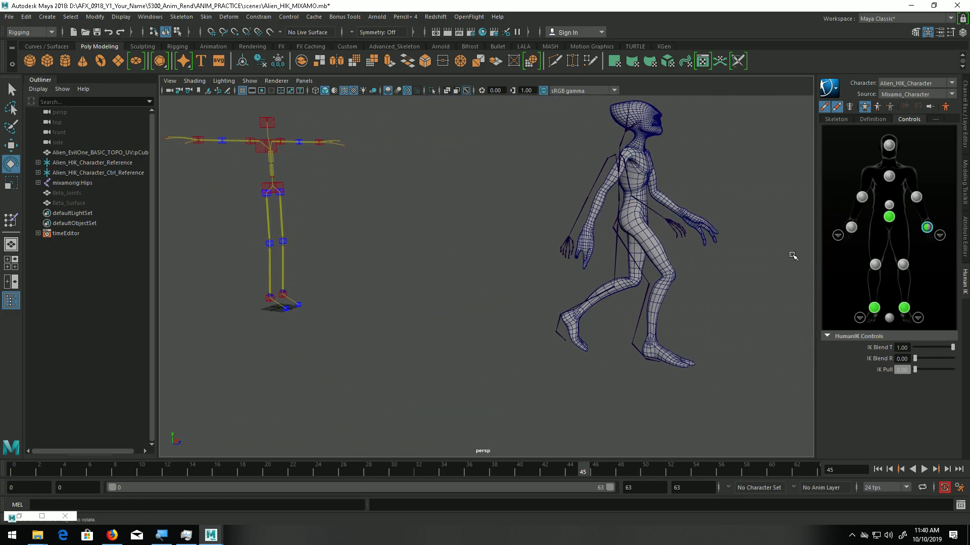
pyautogui.click(850, 228)
pyautogui.moveTo(914, 347); pyautogui.dragTo(967, 355)
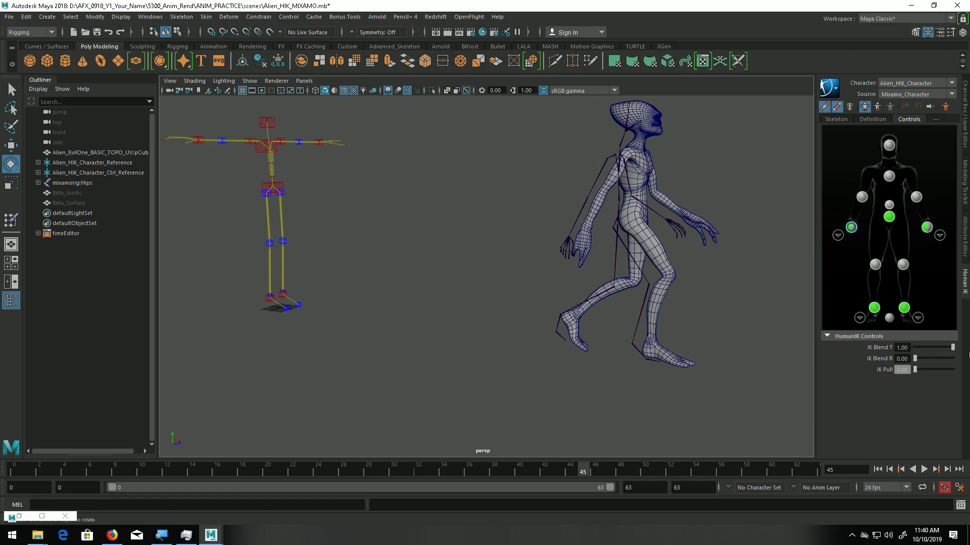
# Examine the alien's hands and arms against the Mixamo skeleton and the control rig from several angles.
pyautogui.keyDown('alt'); pyautogui.moveTo(617, 252); pyautogui.dragTo(723, 286, button='right'); pyautogui.keyUp('alt')
pyautogui.keyDown('alt'); pyautogui.moveTo(722, 286); pyautogui.dragTo(662, 287, button='middle'); pyautogui.keyUp('alt')
pyautogui.keyDown('alt'); pyautogui.moveTo(603, 273); pyautogui.dragTo(667, 295, button='right'); pyautogui.keyUp('alt')
pyautogui.keyDown('alt'); pyautogui.moveTo(668, 295); pyautogui.dragTo(667, 292, button='middle'); pyautogui.keyUp('alt')
pyautogui.keyDown('alt'); pyautogui.moveTo(667, 292); pyautogui.dragTo(699, 327); pyautogui.keyUp('alt')
pyautogui.keyDown('alt'); pyautogui.moveTo(699, 327); pyautogui.dragTo(700, 329, button='middle'); pyautogui.keyUp('alt')
pyautogui.keyDown('alt'); pyautogui.moveTo(510, 263); pyautogui.dragTo(540, 260); pyautogui.keyUp('alt')
pyautogui.keyDown('alt'); pyautogui.moveTo(539, 260); pyautogui.dragTo(455, 281, button='middle'); pyautogui.keyUp('alt')
pyautogui.keyDown('alt'); pyautogui.moveTo(455, 282); pyautogui.dragTo(438, 271); pyautogui.keyUp('alt')
pyautogui.keyDown('alt'); pyautogui.moveTo(438, 271); pyautogui.dragTo(357, 236, button='right'); pyautogui.keyUp('alt')
pyautogui.keyDown('alt'); pyautogui.moveTo(357, 235); pyautogui.dragTo(372, 228); pyautogui.keyUp('alt')
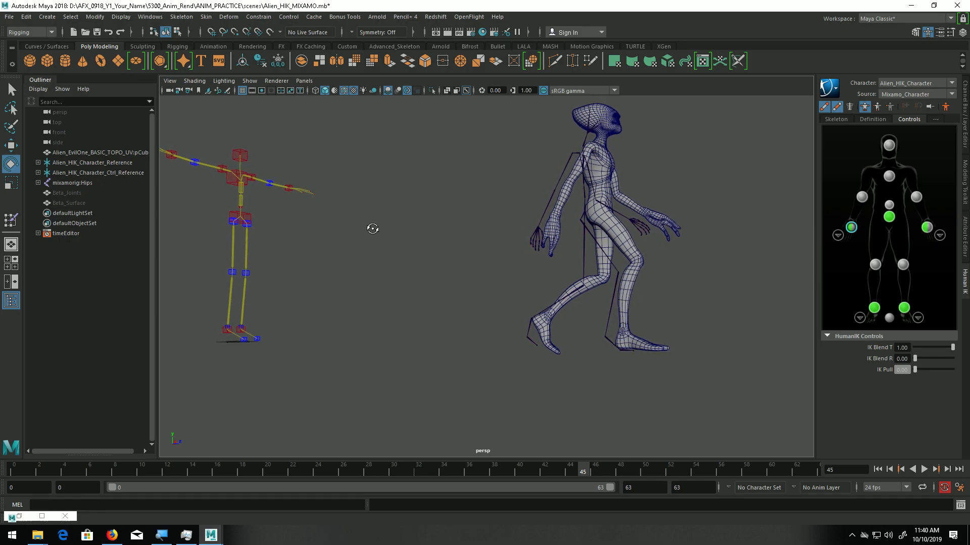
# Set IK Blend R to 1.00 for the right and left wrist effectors and scrub the walk to frame 39.
pyautogui.moveTo(916, 358); pyautogui.dragTo(968, 358)
pyautogui.click(927, 228)
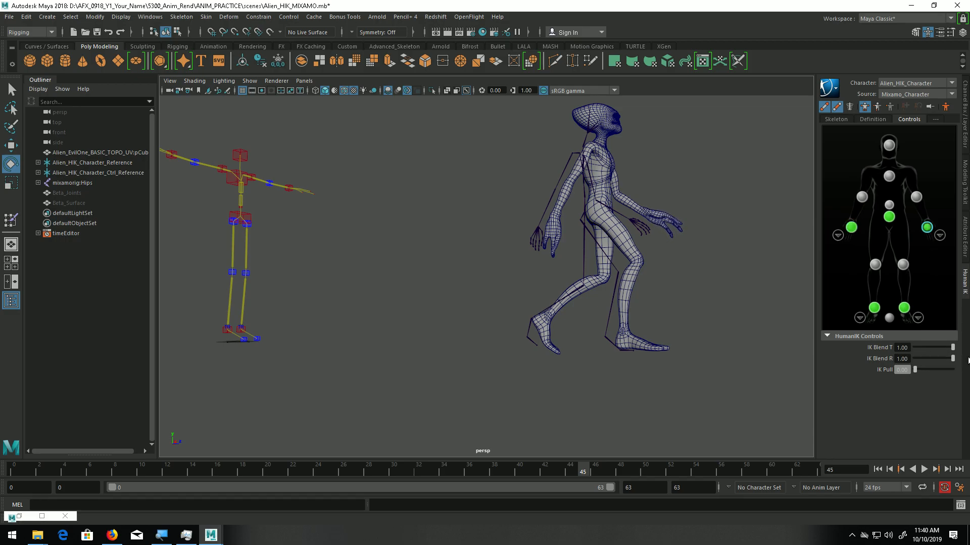
pyautogui.moveTo(594, 472); pyautogui.dragTo(511, 474)
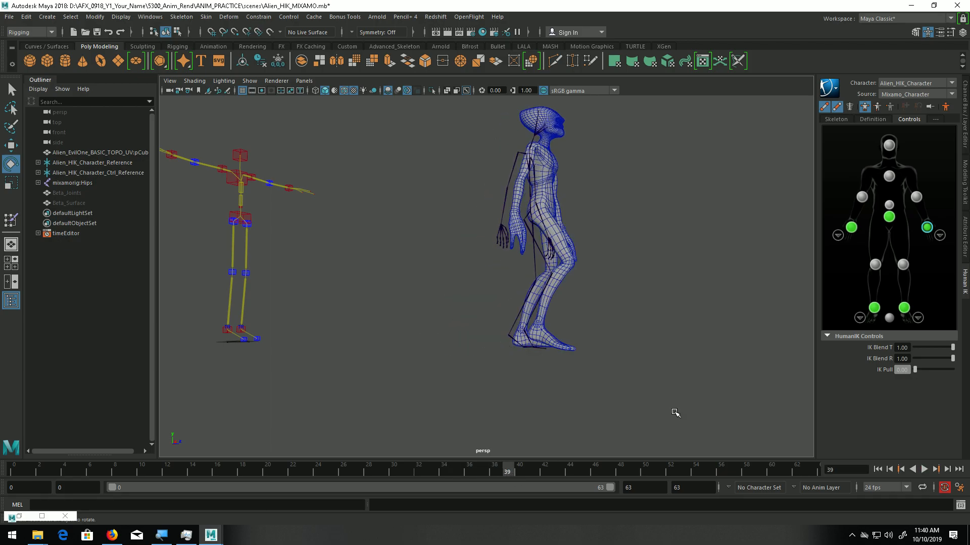
pyautogui.press('f')
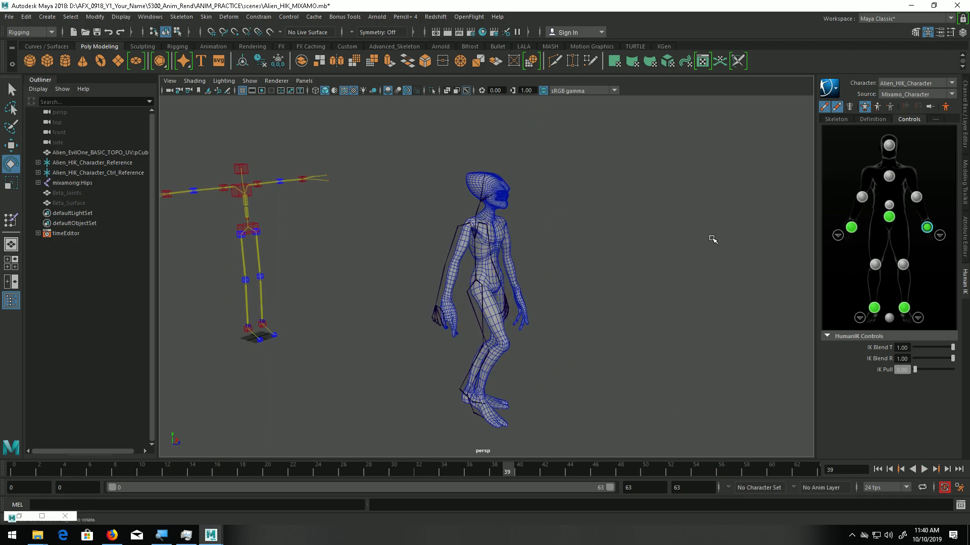
# Set IK Blend R to 1.00 for the waist effector just above the hips and scrub the walk to frame 34.
pyautogui.click(890, 205)
pyautogui.moveTo(915, 359); pyautogui.dragTo(933, 358)
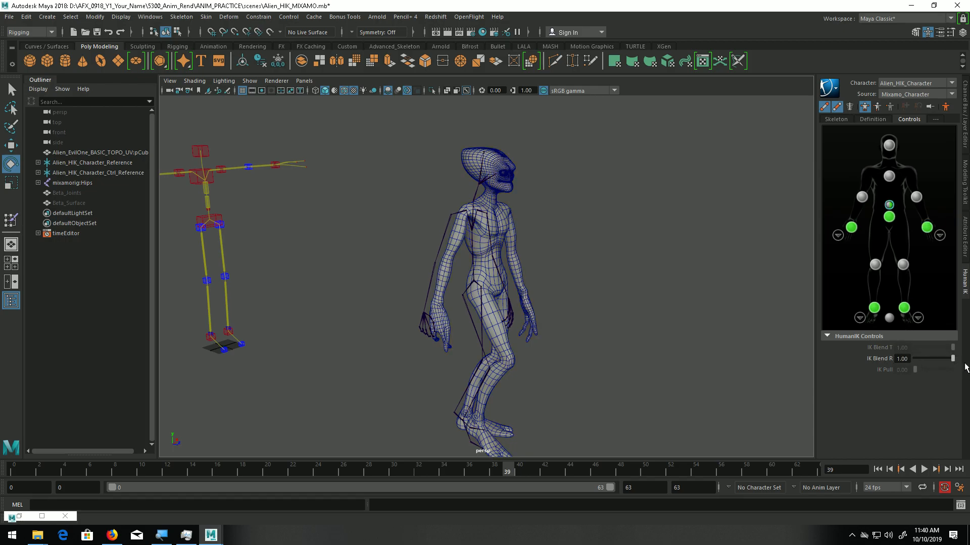
pyautogui.moveTo(292, 471)
pyautogui.mouseDown()
pyautogui.moveTo(205, 470)
pyautogui.moveTo(462, 472)
pyautogui.moveTo(448, 472)
pyautogui.mouseUp()
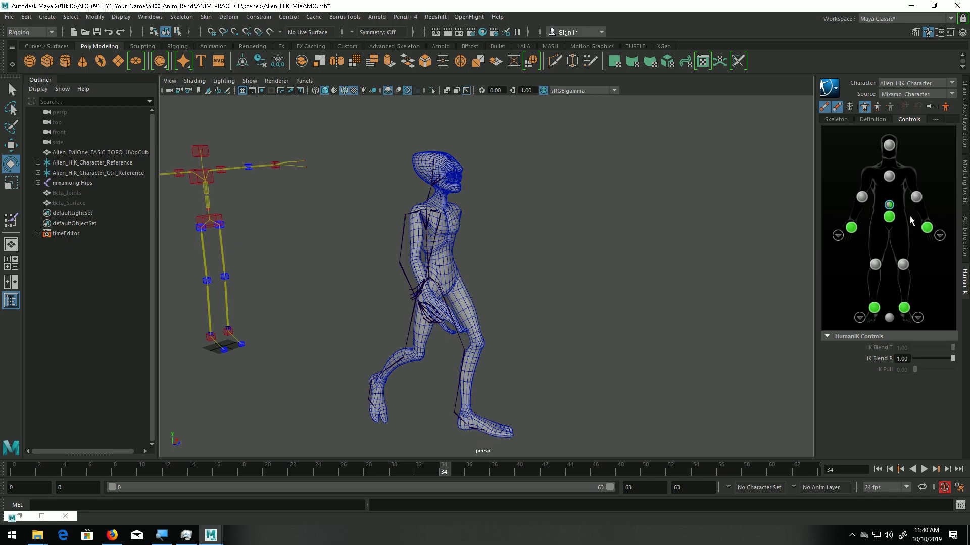
# Set IK Blend T and IK Blend R to 1.00 for the chest effector and the head effector.
pyautogui.click(889, 176)
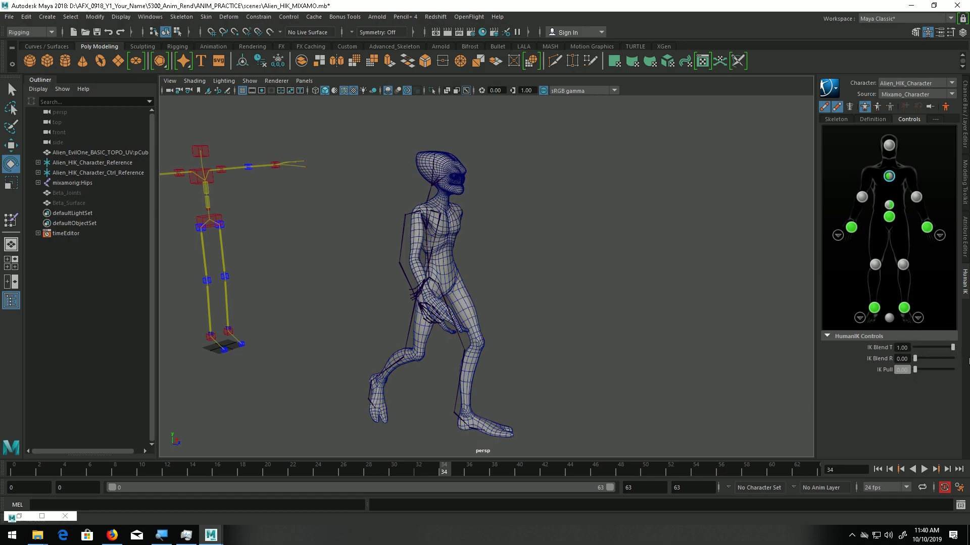
pyautogui.moveTo(915, 348); pyautogui.dragTo(958, 366)
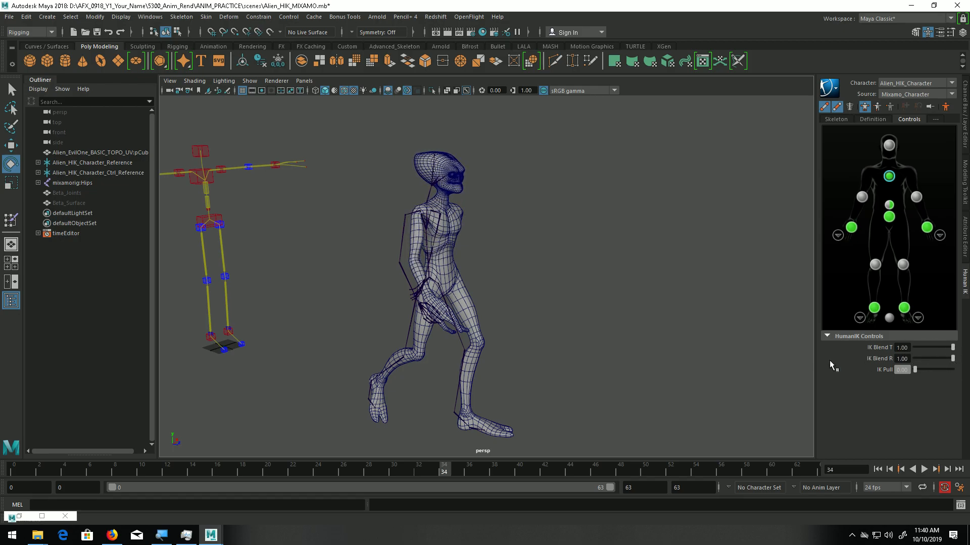
pyautogui.moveTo(442, 473)
pyautogui.mouseDown()
pyautogui.moveTo(164, 462)
pyautogui.moveTo(152, 471)
pyautogui.moveTo(482, 464)
pyautogui.mouseUp()
pyautogui.click(891, 146)
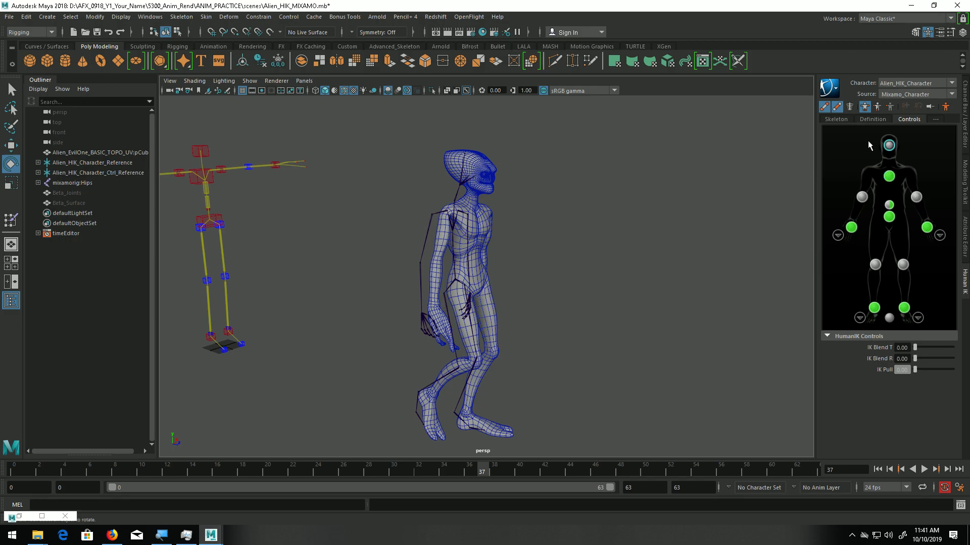
pyautogui.moveTo(918, 349); pyautogui.dragTo(956, 363)
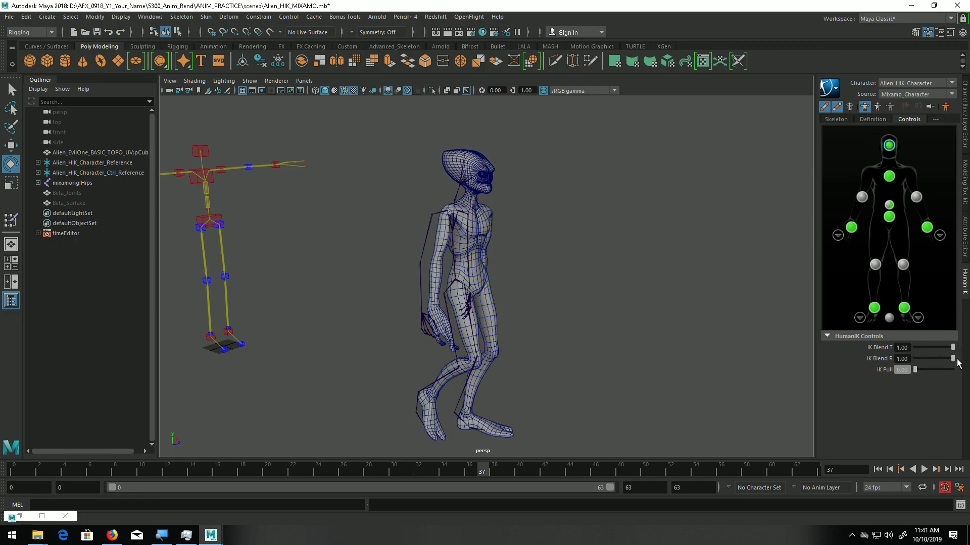
# Play the walk from frame 0 with the whole scene framed to check the blended motion, and stop playback.
pyautogui.moveTo(487, 469); pyautogui.dragTo(12, 470)
pyautogui.click(924, 469)
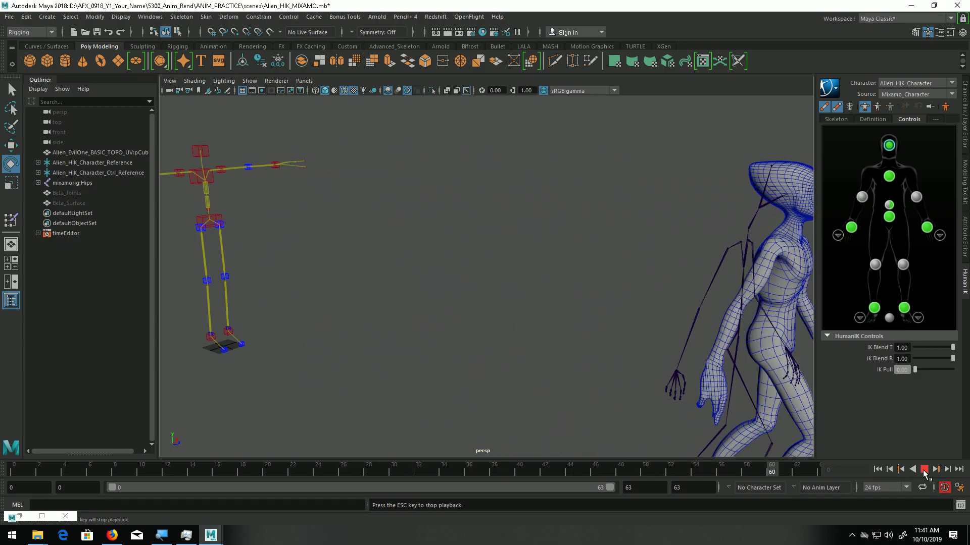
pyautogui.press('a')
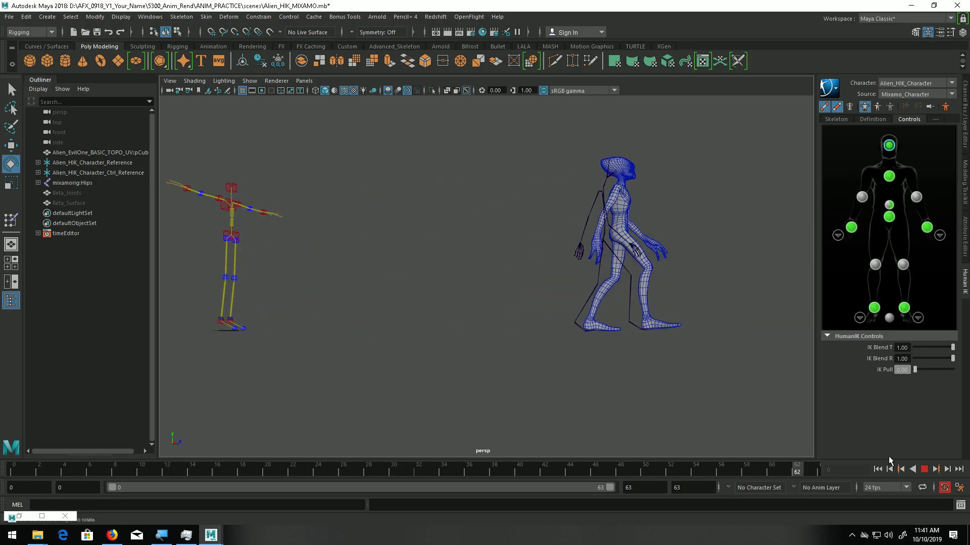
pyautogui.click(924, 470)
# Select the alien's mesh and switch it to unsmoothed display.
pyautogui.keyDown('alt'); pyautogui.moveTo(643, 271); pyautogui.dragTo(505, 237); pyautogui.keyUp('alt')
pyautogui.scroll(5, 422, 297)
pyautogui.click(414, 303)
pyautogui.press('1')
# Replay the walk from the first frame, observe the selected alien mesh from different angles, and stop playback.
pyautogui.click(877, 469)
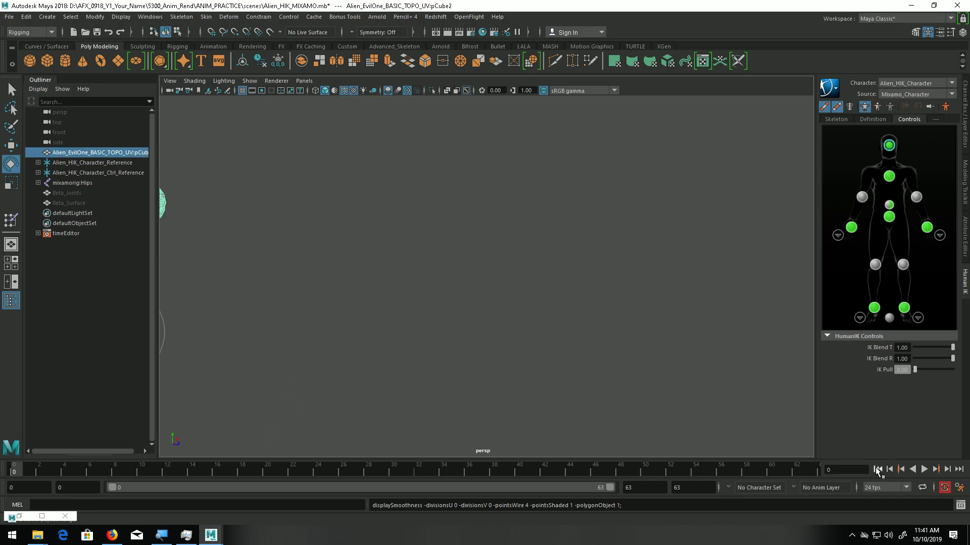
pyautogui.click(924, 469)
pyautogui.scroll(-6, 686, 336)
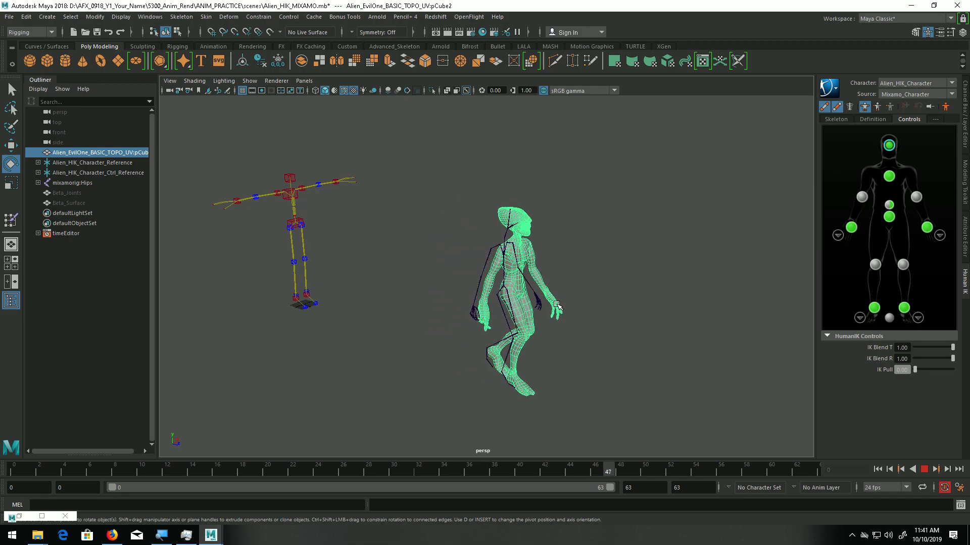
pyautogui.keyDown('alt'); pyautogui.moveTo(463, 342); pyautogui.dragTo(546, 336); pyautogui.keyUp('alt')
pyautogui.keyDown('alt'); pyautogui.moveTo(546, 336); pyautogui.dragTo(596, 340, button='right'); pyautogui.keyUp('alt')
pyautogui.keyDown('alt'); pyautogui.moveTo(596, 340); pyautogui.dragTo(457, 342, button='middle'); pyautogui.keyUp('alt')
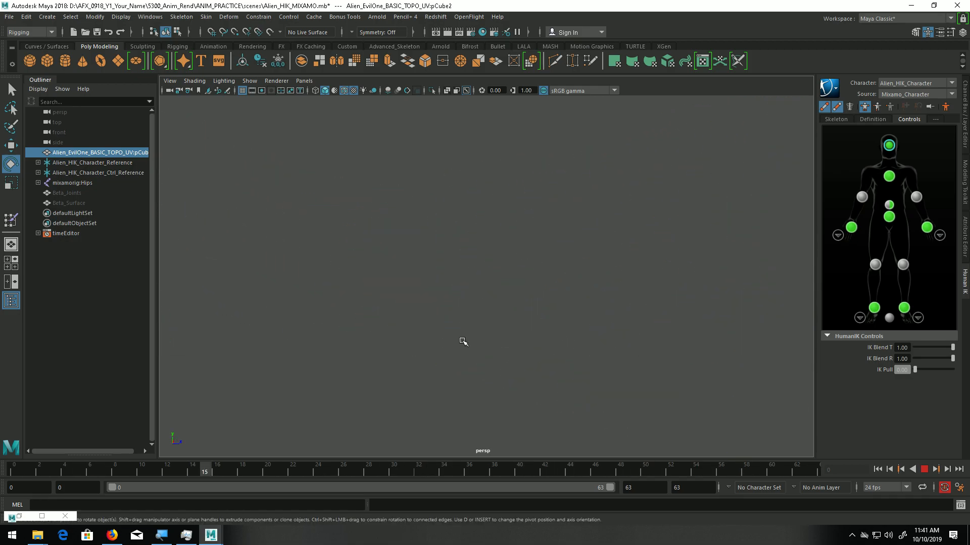
pyautogui.keyDown('alt'); pyautogui.moveTo(472, 327); pyautogui.dragTo(444, 342, button='right'); pyautogui.keyUp('alt')
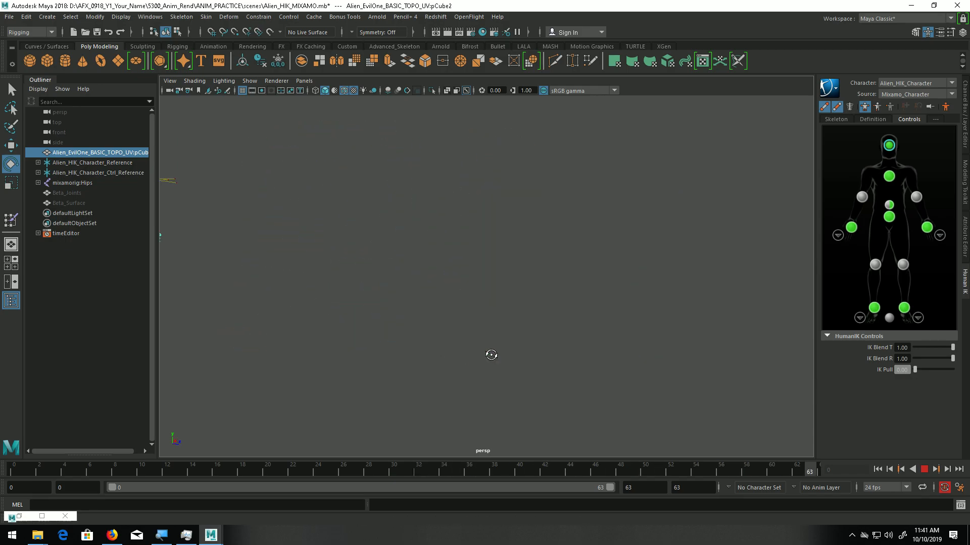
pyautogui.click(925, 469)
# Return to frame 0 and examine the alien's starting pose against the control rig from the side.
pyautogui.moveTo(668, 471); pyautogui.dragTo(15, 471)
pyautogui.keyDown('alt'); pyautogui.moveTo(439, 326); pyautogui.dragTo(353, 320); pyautogui.keyUp('alt')
pyautogui.keyDown('alt'); pyautogui.moveTo(496, 286); pyautogui.dragTo(352, 302, button='middle'); pyautogui.keyUp('alt')
pyautogui.keyDown('alt'); pyautogui.moveTo(372, 291); pyautogui.dragTo(462, 290, button='right'); pyautogui.keyUp('alt')
pyautogui.keyDown('alt'); pyautogui.moveTo(463, 291); pyautogui.dragTo(398, 269, button='middle'); pyautogui.keyUp('alt')
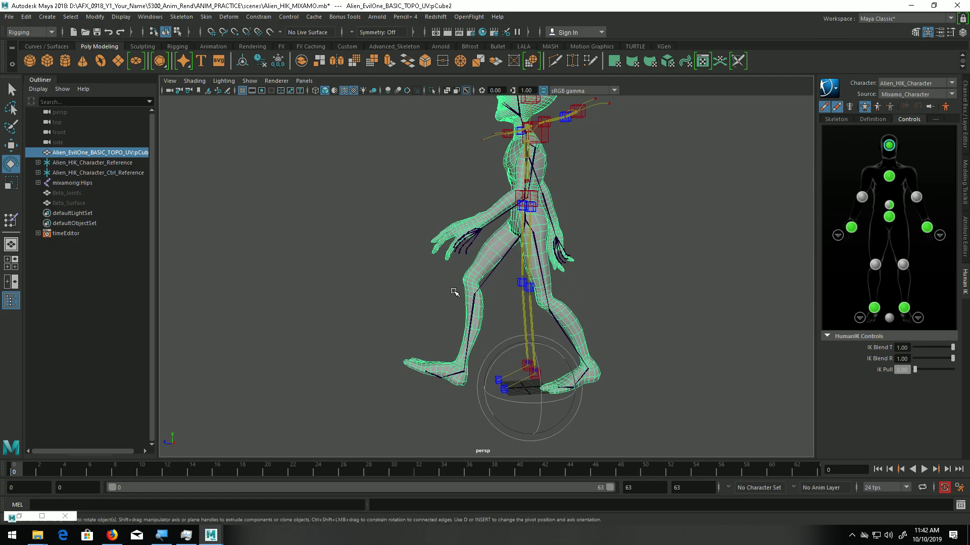
pyautogui.keyDown('alt'); pyautogui.moveTo(440, 292); pyautogui.dragTo(422, 271, button='right'); pyautogui.keyUp('alt')
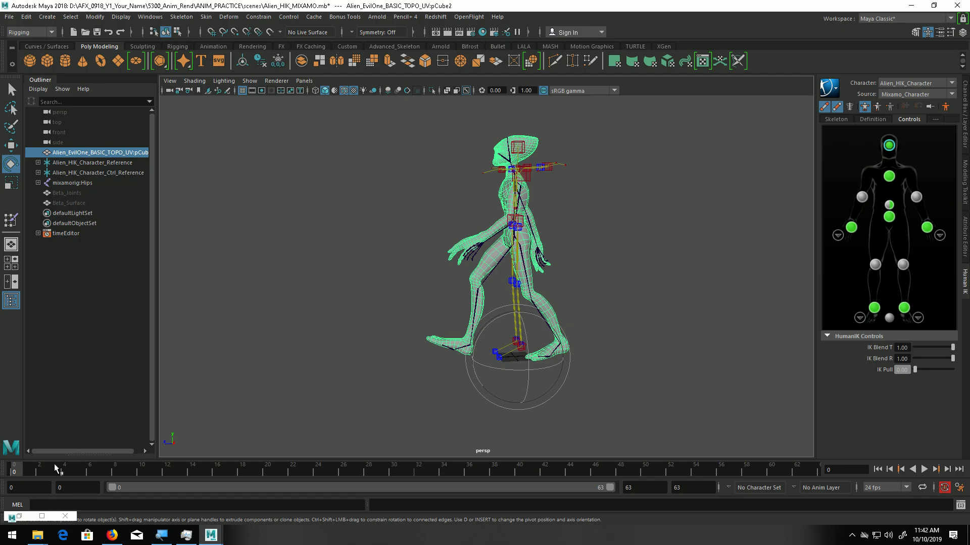
# Restore the Time Editor and save the scene as Alien_HIK_MIXAMO_TIME_EDITOR.mb in the MixMo_MOcap folder.
pyautogui.click(20, 516)
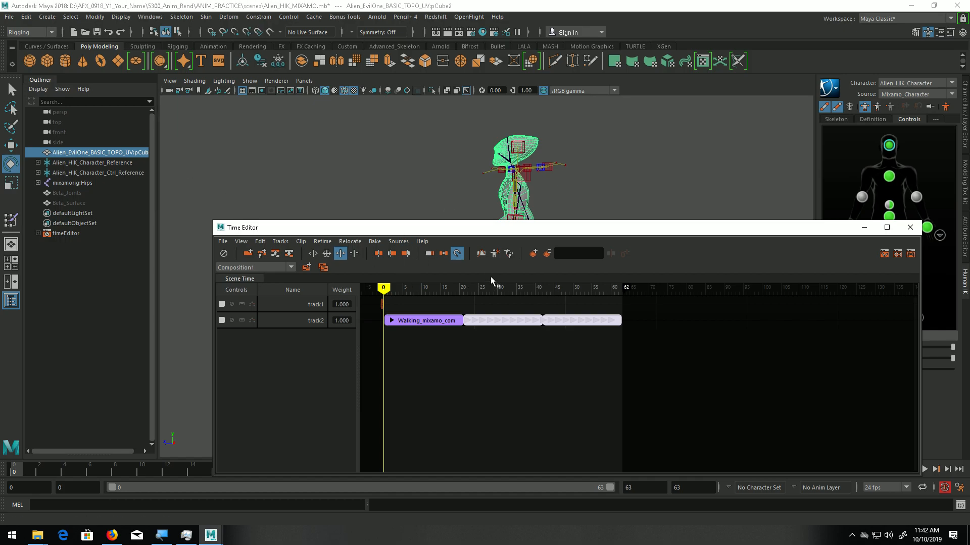
pyautogui.click(9, 17)
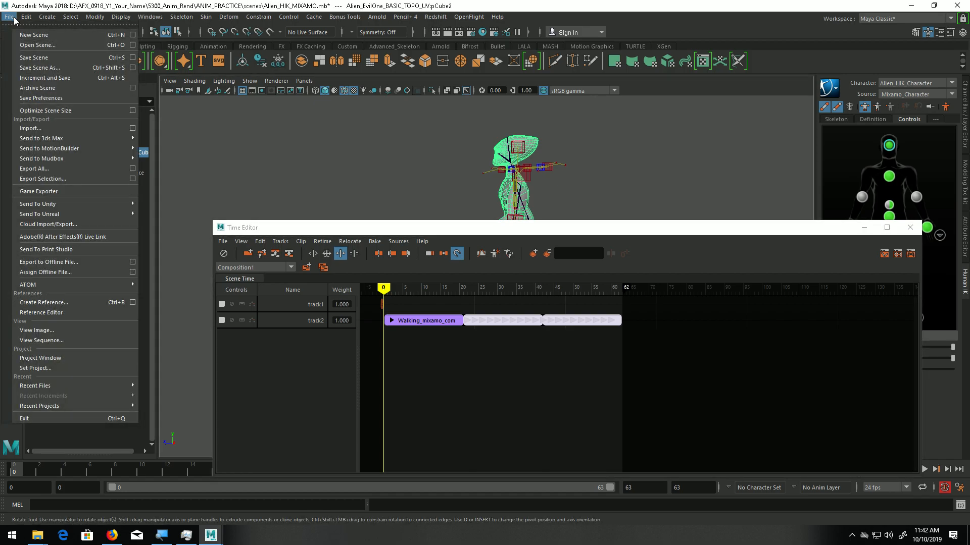
pyautogui.click(51, 69)
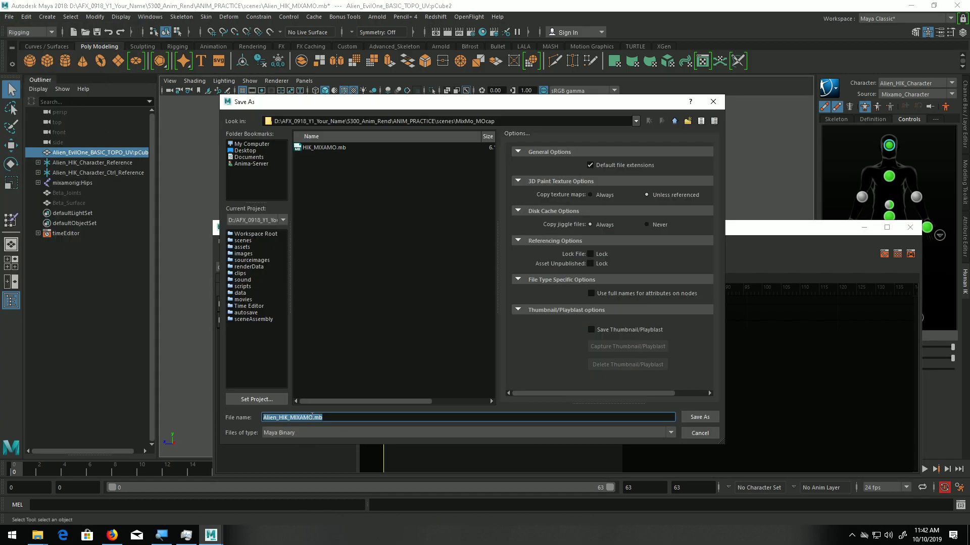
pyautogui.click(312, 418)
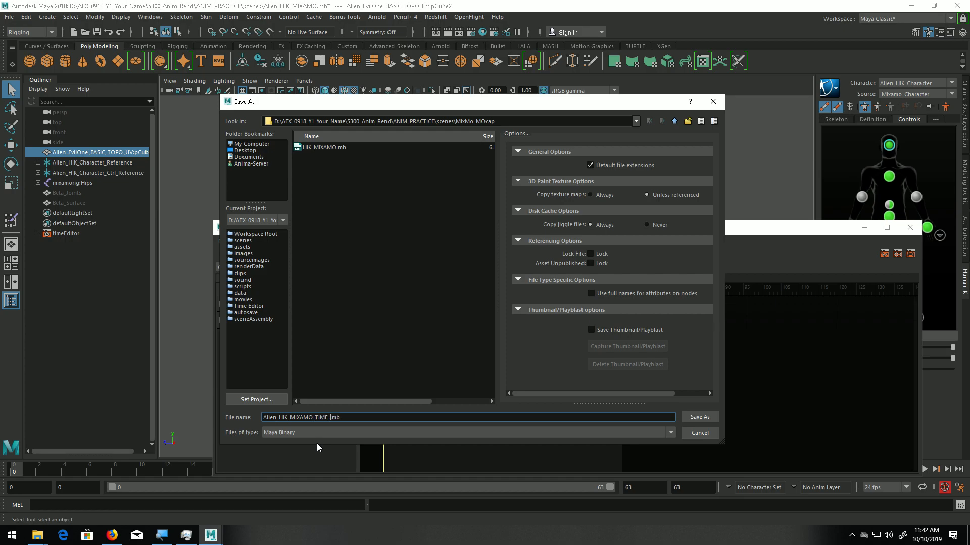
pyautogui.write('_TIME_EDITOR')
pyautogui.click(699, 417)
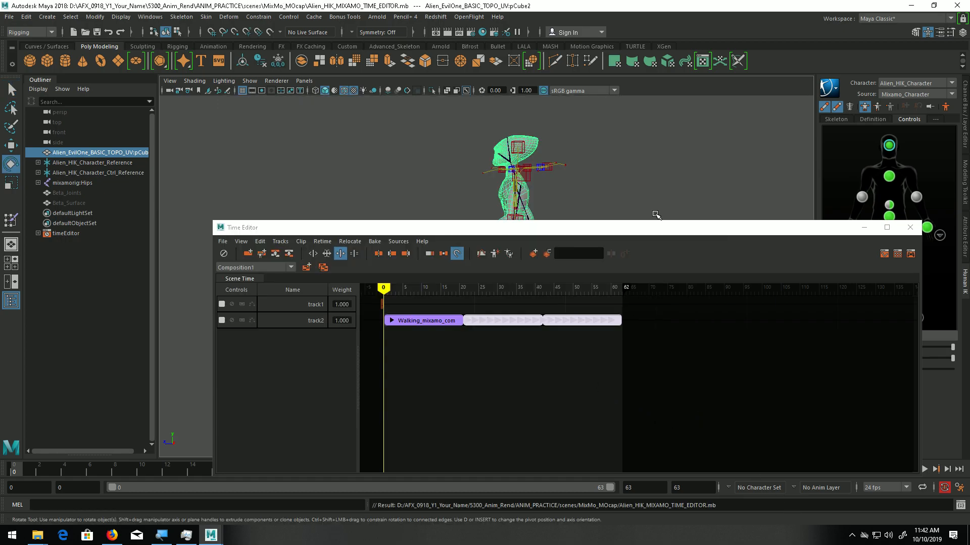
# Import the Fall Flat motion from the MixMo_MOcap folder into the Time Editor as a sequence of clips.
pyautogui.click(37, 535)
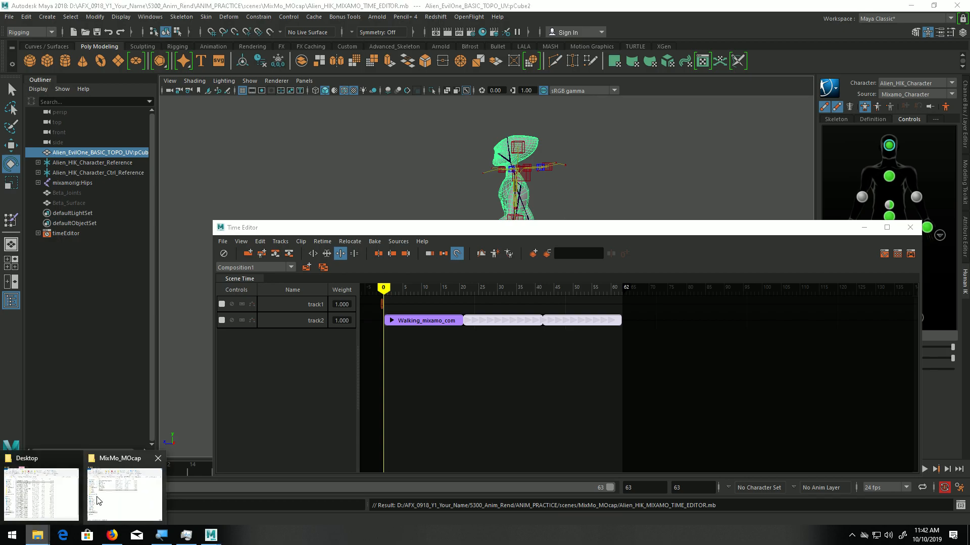
pyautogui.click(89, 497)
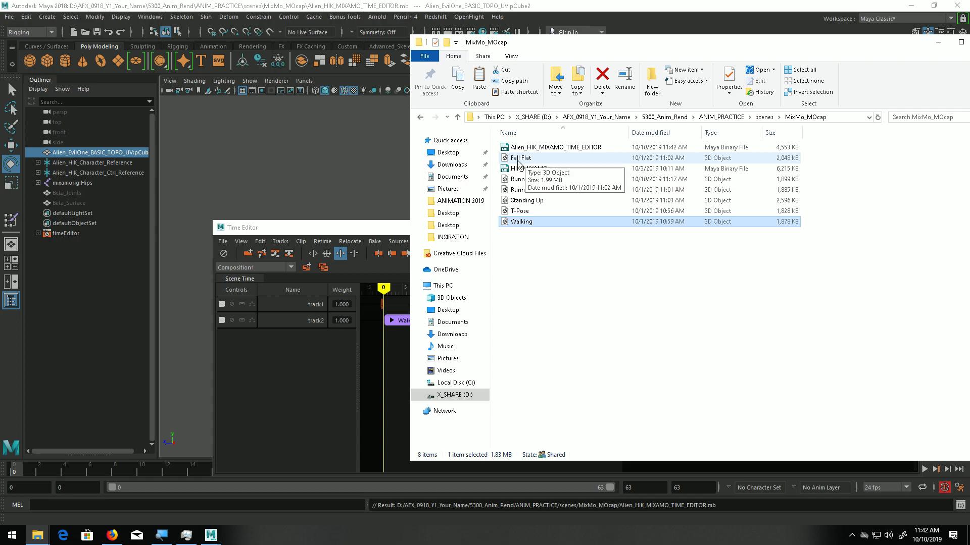
pyautogui.moveTo(518, 160); pyautogui.dragTo(391, 362)
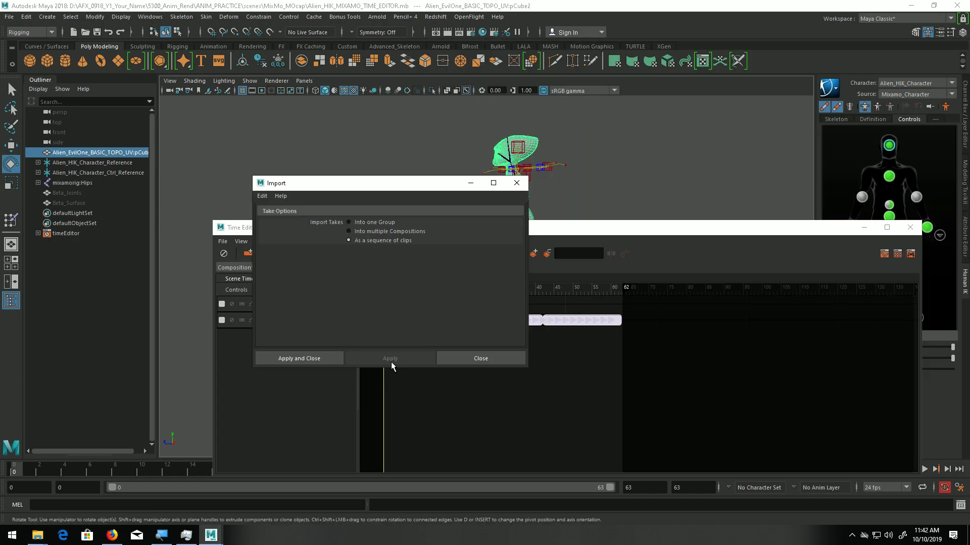
pyautogui.click(303, 358)
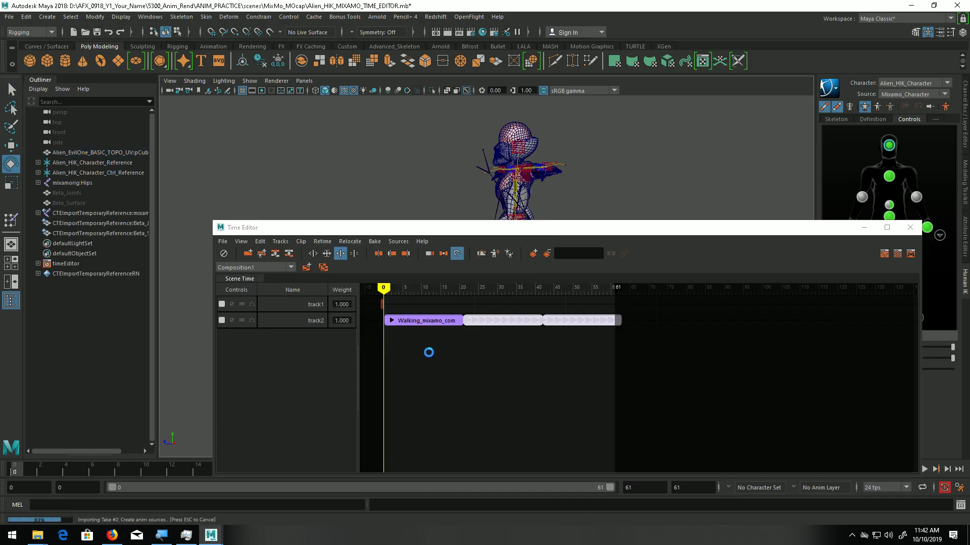
# Place the Fall_Flat clip after the looped Walking clip on track2 and extend the scene range to its end.
pyautogui.moveTo(559, 239); pyautogui.dragTo(458, 240)
pyautogui.moveTo(422, 342); pyautogui.dragTo(653, 323)
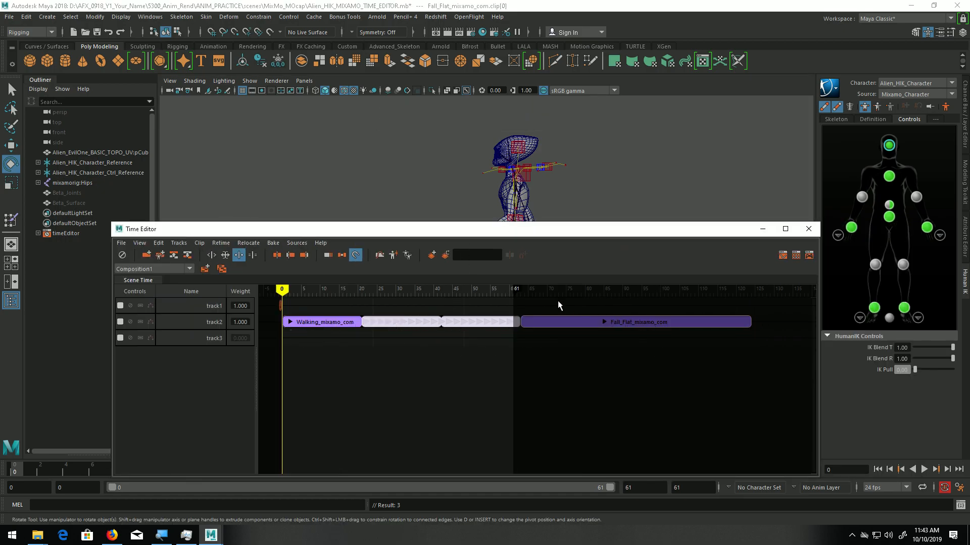
pyautogui.moveTo(519, 288); pyautogui.dragTo(750, 287)
# Uncover the viewport and compare the alien's pose from frame 61 to 63, where the walk changes to the fall.
pyautogui.moveTo(556, 229); pyautogui.dragTo(355, 256)
pyautogui.keyDown('alt'); pyautogui.moveTo(510, 221); pyautogui.dragTo(679, 180, button='middle'); pyautogui.keyUp('alt')
pyautogui.moveTo(460, 260); pyautogui.dragTo(384, 309)
pyautogui.moveTo(396, 238); pyautogui.dragTo(225, 336)
pyautogui.moveTo(214, 399); pyautogui.dragTo(133, 416)
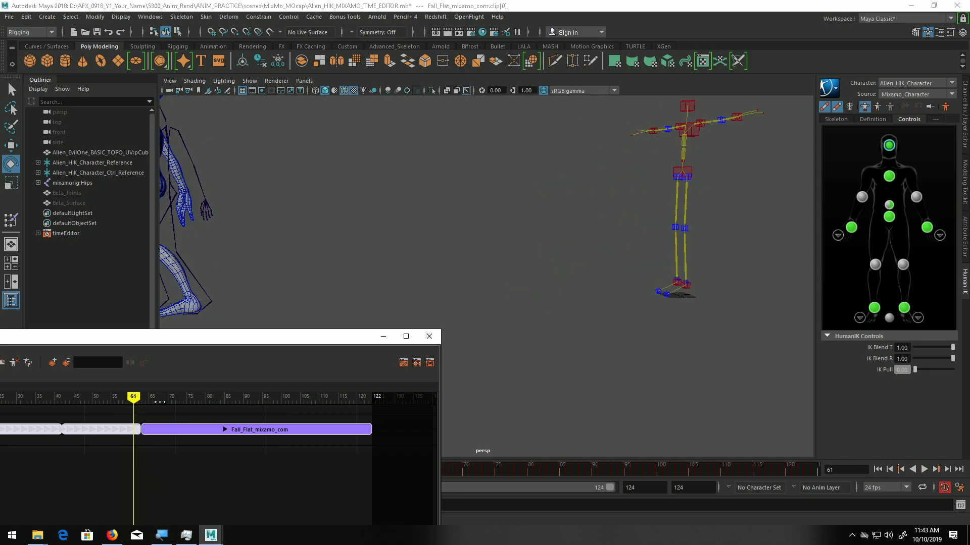
pyautogui.keyDown('alt'); pyautogui.moveTo(336, 276); pyautogui.dragTo(438, 268, button='middle'); pyautogui.keyUp('alt')
pyautogui.hotkey('alt', 'v')
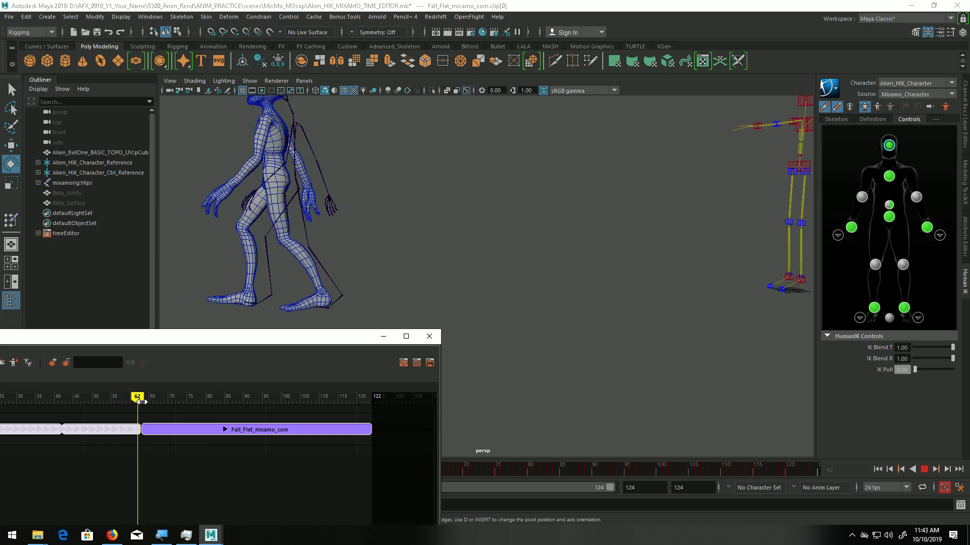
pyautogui.moveTo(142, 401); pyautogui.dragTo(144, 403)
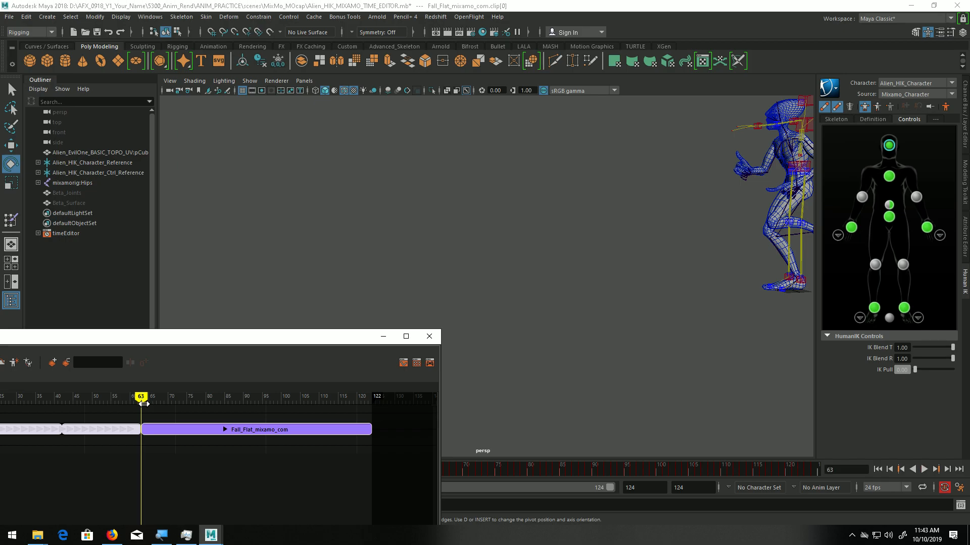
pyautogui.keyDown('alt'); pyautogui.moveTo(632, 303); pyautogui.dragTo(519, 318); pyautogui.keyUp('alt')
pyautogui.keyDown('alt'); pyautogui.moveTo(520, 318); pyautogui.dragTo(531, 345, button='middle'); pyautogui.keyUp('alt')
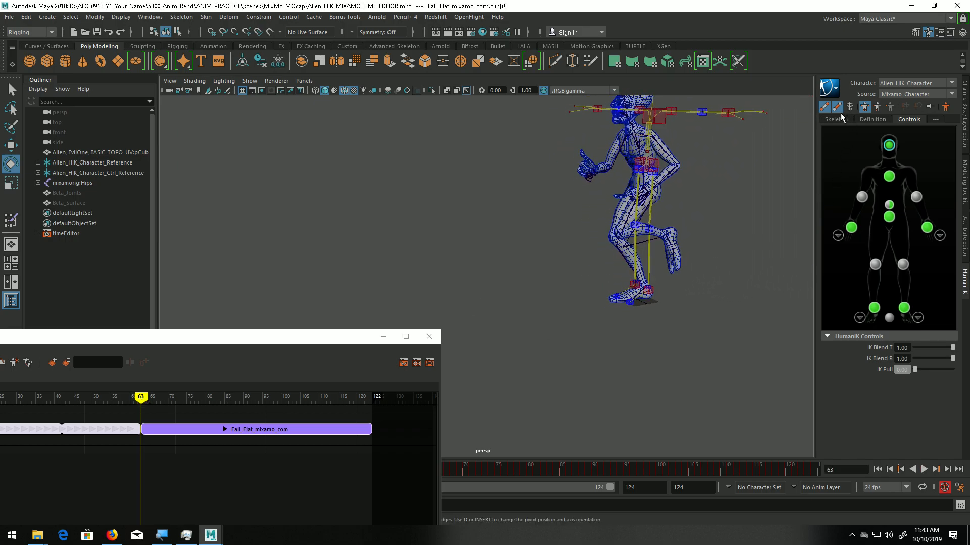
# Hide the alien's IK and FK control rig in the viewport so only the mesh and skeleton are displayed.
pyautogui.click(825, 107)
pyautogui.click(837, 106)
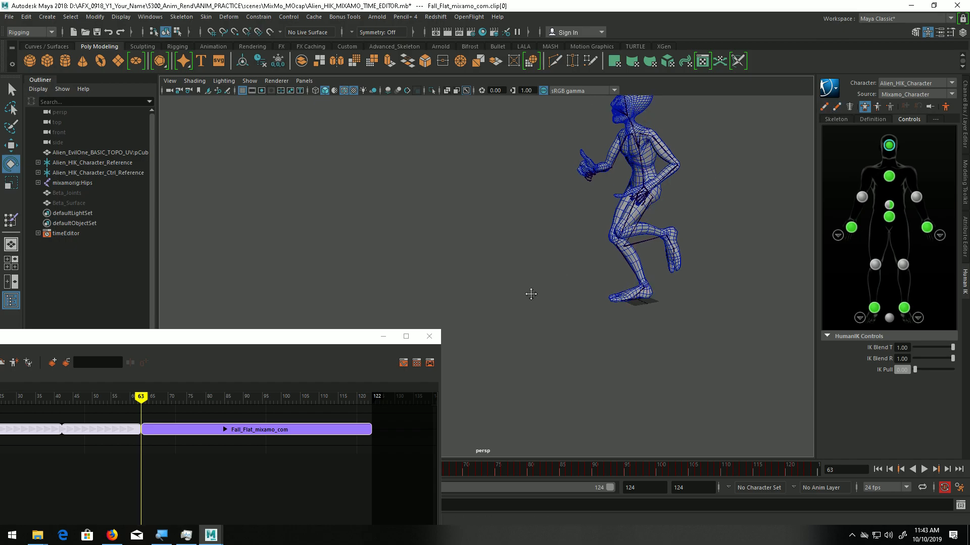
pyautogui.keyDown('alt'); pyautogui.moveTo(530, 296); pyautogui.dragTo(526, 278, button='middle'); pyautogui.keyUp('alt')
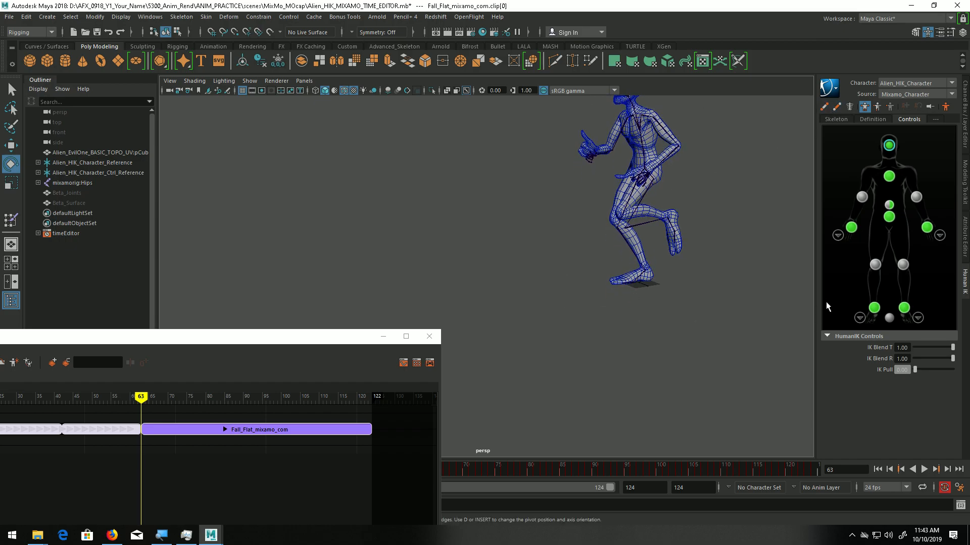
# Set IK Blend T to 1.00 for both of the alien's knee effectors in the HumanIK controls.
pyautogui.click(875, 265)
pyautogui.moveTo(915, 347); pyautogui.dragTo(961, 356)
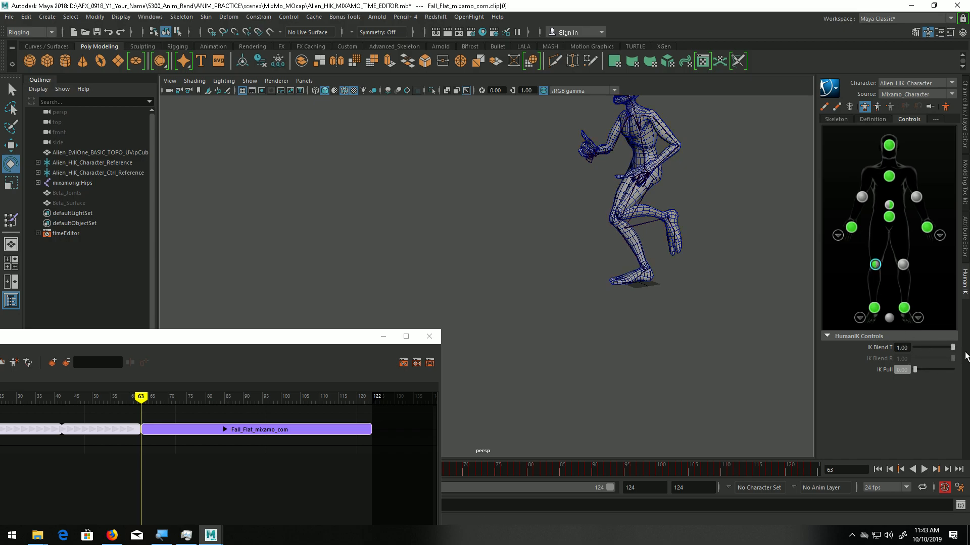
pyautogui.click(909, 266)
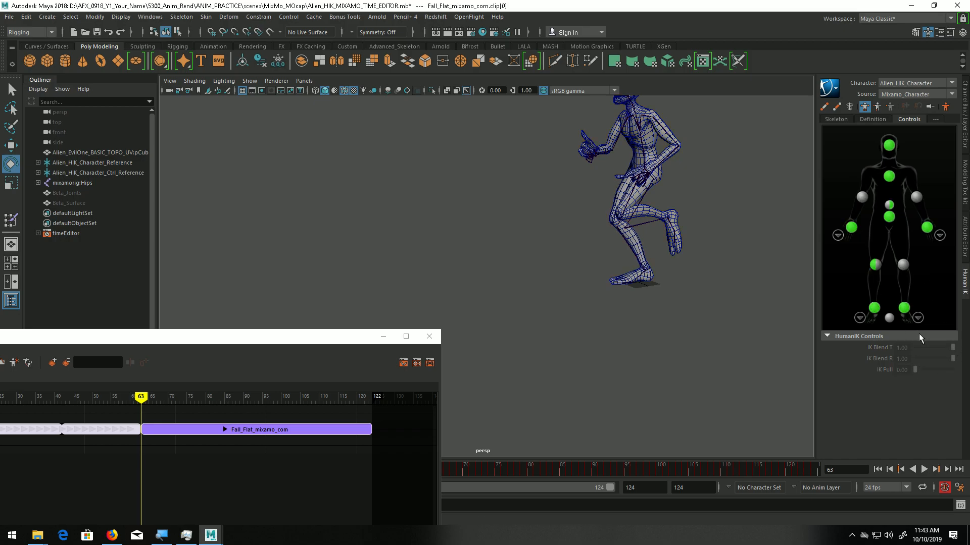
pyautogui.click(904, 266)
pyautogui.moveTo(916, 348); pyautogui.dragTo(968, 349)
# Compare the alien's legs and planted foot at frame 59 of the walk with frame 63 of the fall.
pyautogui.keyDown('alt'); pyautogui.moveTo(656, 253); pyautogui.dragTo(699, 251); pyautogui.keyUp('alt')
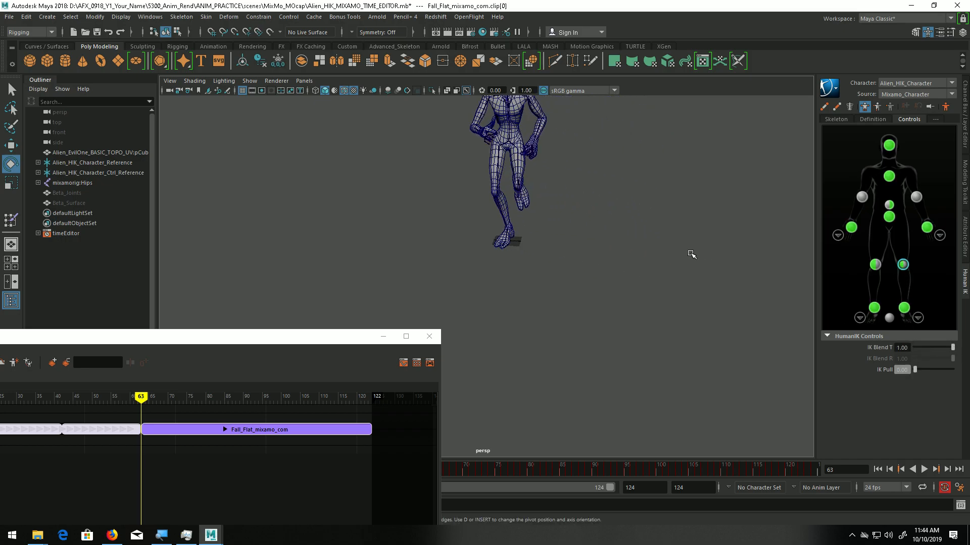
pyautogui.moveTo(145, 402); pyautogui.dragTo(126, 402)
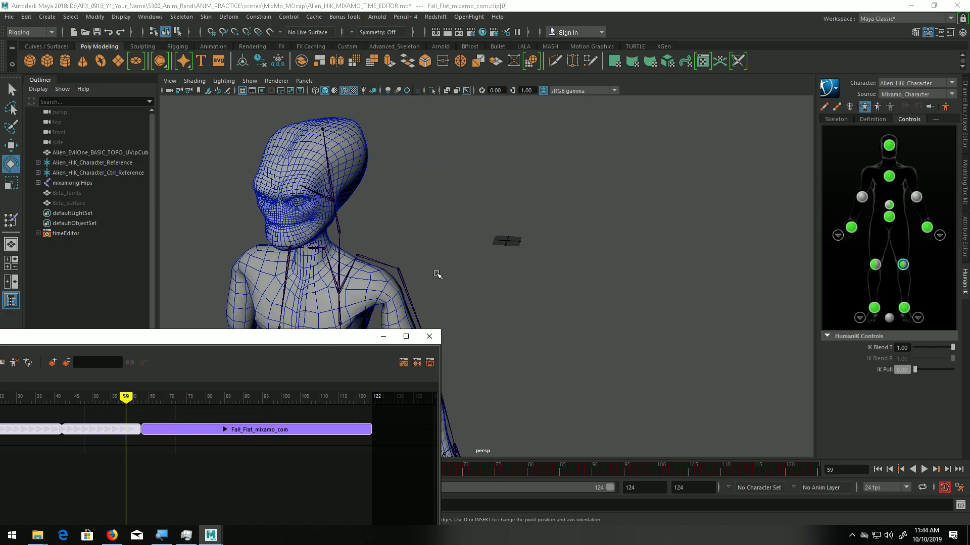
pyautogui.keyDown('alt'); pyautogui.moveTo(437, 281); pyautogui.dragTo(599, 203, button='middle'); pyautogui.keyUp('alt')
pyautogui.keyDown('alt'); pyautogui.moveTo(599, 203); pyautogui.dragTo(478, 216, button='right'); pyautogui.keyUp('alt')
pyautogui.keyDown('alt'); pyautogui.moveTo(479, 217); pyautogui.dragTo(450, 213); pyautogui.keyUp('alt')
pyautogui.keyDown('alt'); pyautogui.moveTo(451, 213); pyautogui.dragTo(535, 201, button='middle'); pyautogui.keyUp('alt')
pyautogui.keyDown('alt'); pyautogui.moveTo(509, 253); pyautogui.dragTo(541, 244, button='middle'); pyautogui.keyUp('alt')
pyautogui.moveTo(130, 398); pyautogui.dragTo(141, 398)
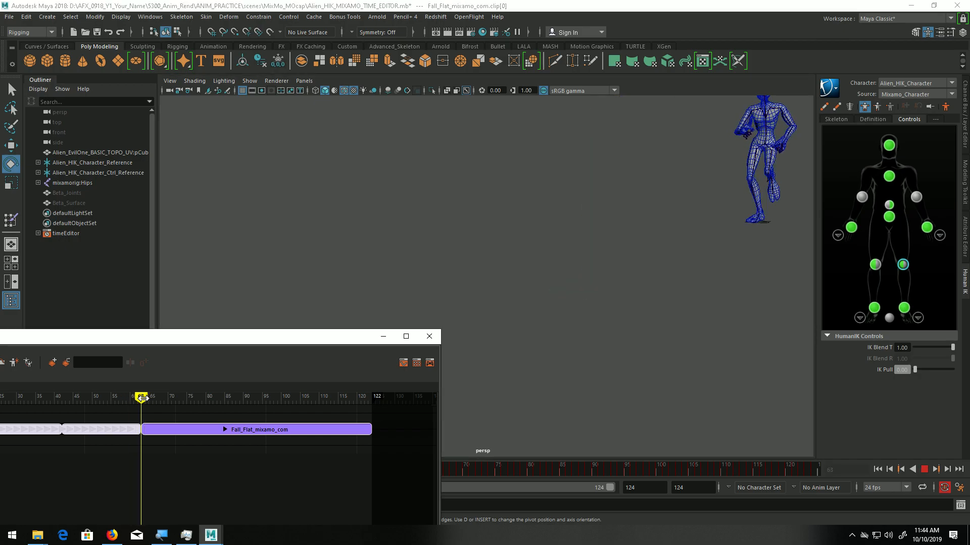
pyautogui.keyDown('alt'); pyautogui.moveTo(689, 265); pyautogui.dragTo(550, 291, button='middle'); pyautogui.keyUp('alt')
pyautogui.keyDown('alt'); pyautogui.moveTo(550, 290); pyautogui.dragTo(702, 317, button='right'); pyautogui.keyUp('alt')
pyautogui.keyDown('alt'); pyautogui.moveTo(701, 296); pyautogui.dragTo(524, 349, button='middle'); pyautogui.keyUp('alt')
pyautogui.keyDown('alt'); pyautogui.moveTo(524, 349); pyautogui.dragTo(634, 354, button='right'); pyautogui.keyUp('alt')
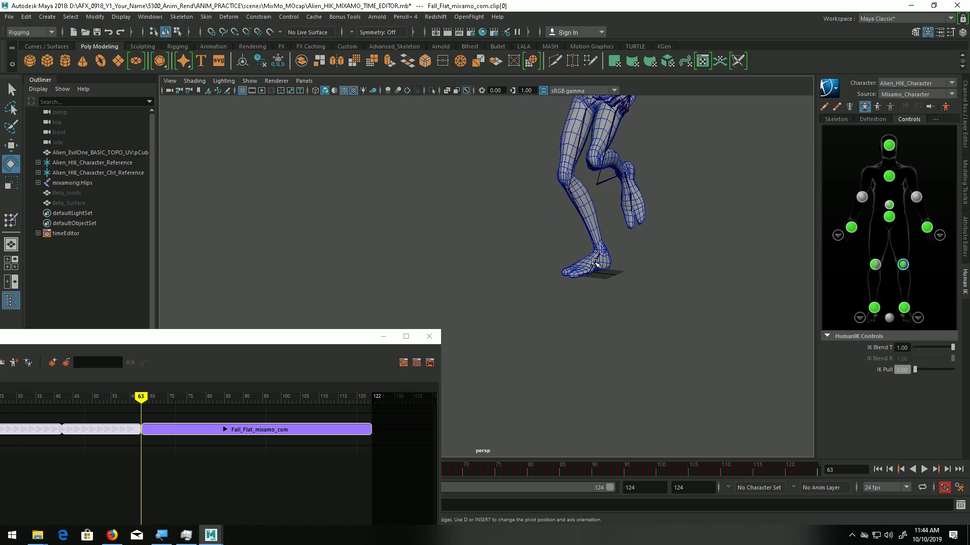
# Scrub back through the walk to frame 45 and examine the leg pose for a match with the fall's start.
pyautogui.moveTo(141, 398); pyautogui.dragTo(124, 405)
pyautogui.keyDown('alt'); pyautogui.moveTo(420, 279); pyautogui.dragTo(626, 267, button='middle'); pyautogui.keyUp('alt')
pyautogui.keyDown('alt'); pyautogui.moveTo(626, 267); pyautogui.dragTo(398, 267, button='right'); pyautogui.keyUp('alt')
pyautogui.keyDown('alt'); pyautogui.moveTo(399, 267); pyautogui.dragTo(548, 223, button='middle'); pyautogui.keyUp('alt')
pyautogui.moveTo(118, 398); pyautogui.dragTo(69, 405)
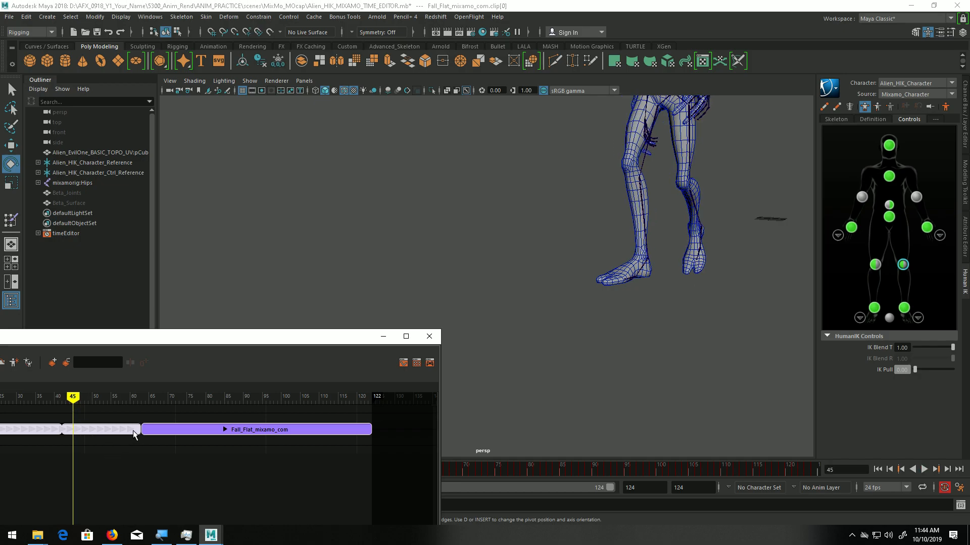
# Trim the looped Walking clip to end at frame 47 and butt the Fall_Flat clip against it on track2.
pyautogui.moveTo(138, 429); pyautogui.dragTo(74, 430)
pyautogui.moveTo(165, 430); pyautogui.dragTo(79, 403)
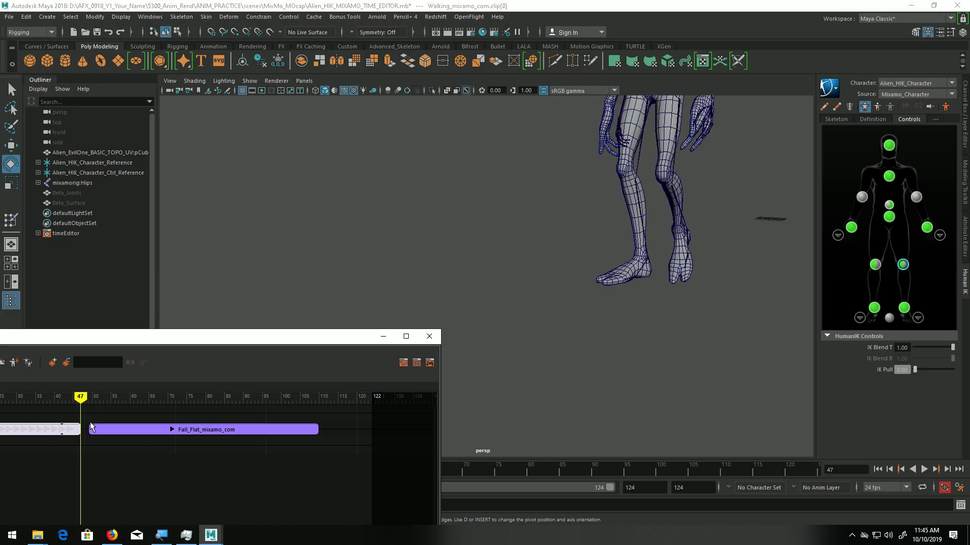
pyautogui.moveTo(110, 436); pyautogui.dragTo(101, 433)
pyautogui.moveTo(196, 343); pyautogui.dragTo(574, 256)
pyautogui.click(477, 190)
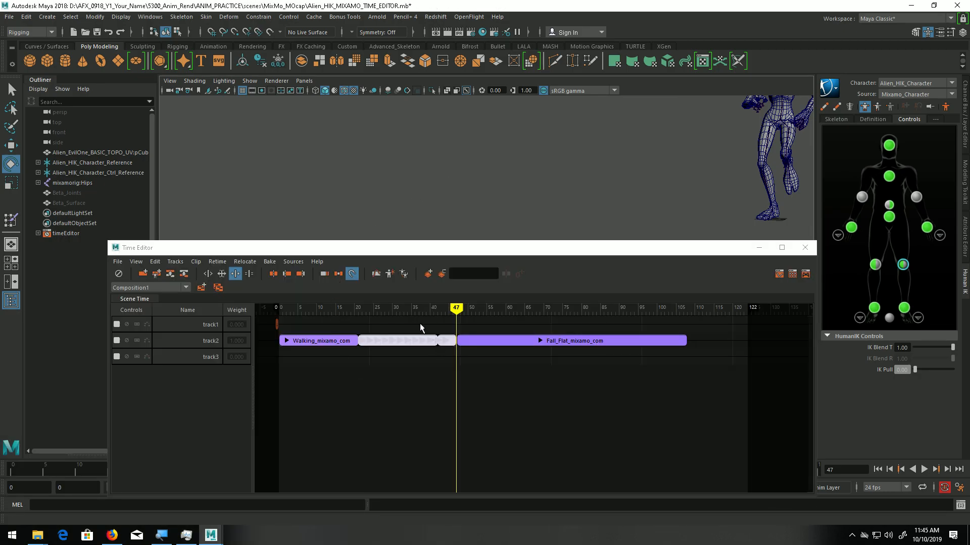
pyautogui.click(336, 341)
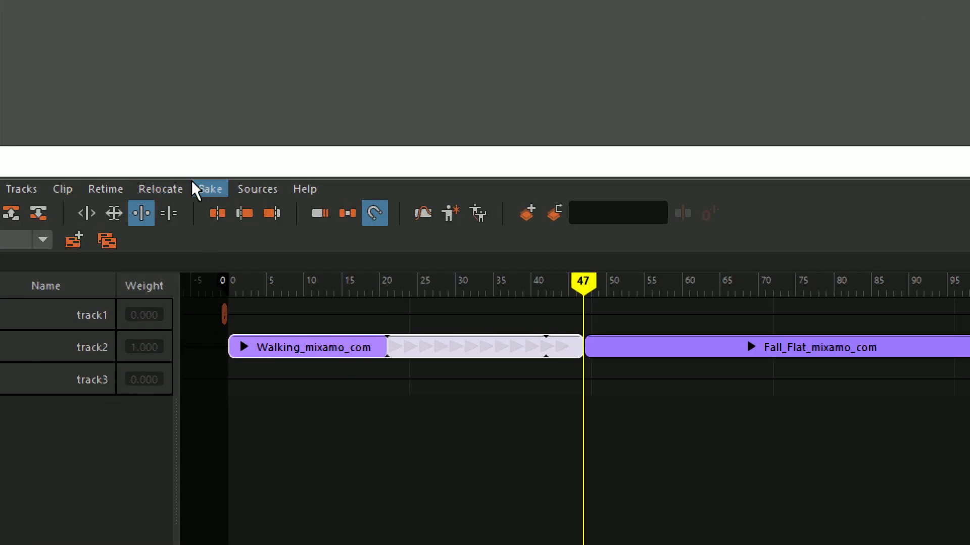
pyautogui.click(159, 191)
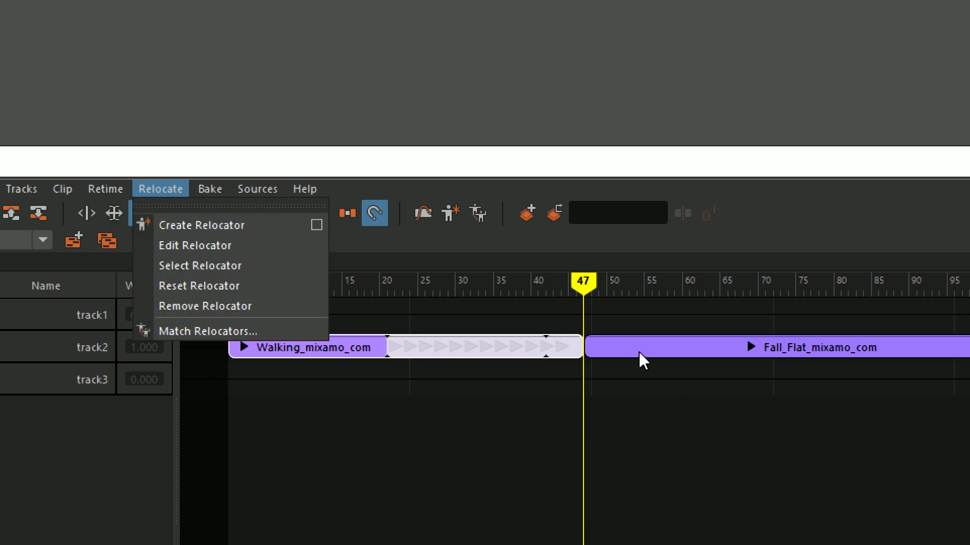
pyautogui.click(505, 351)
pyautogui.rightClick(516, 346)
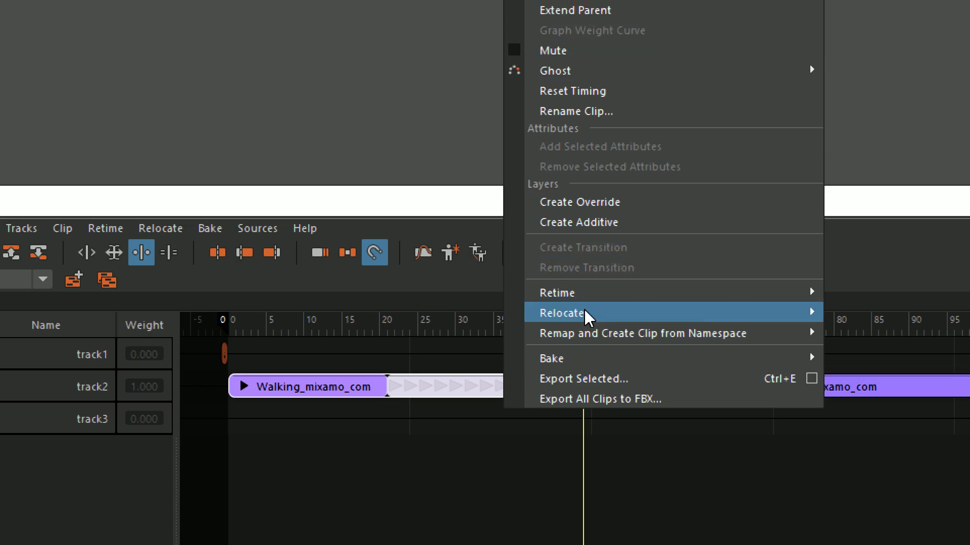
pyautogui.moveTo(586, 316)
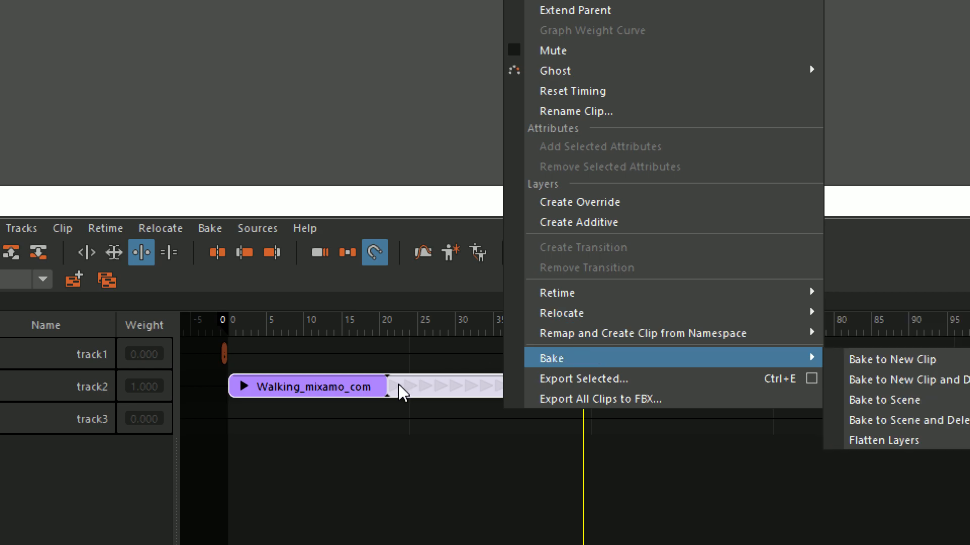
# Create a relocator for the Walking clip using the default root.
pyautogui.click(348, 392)
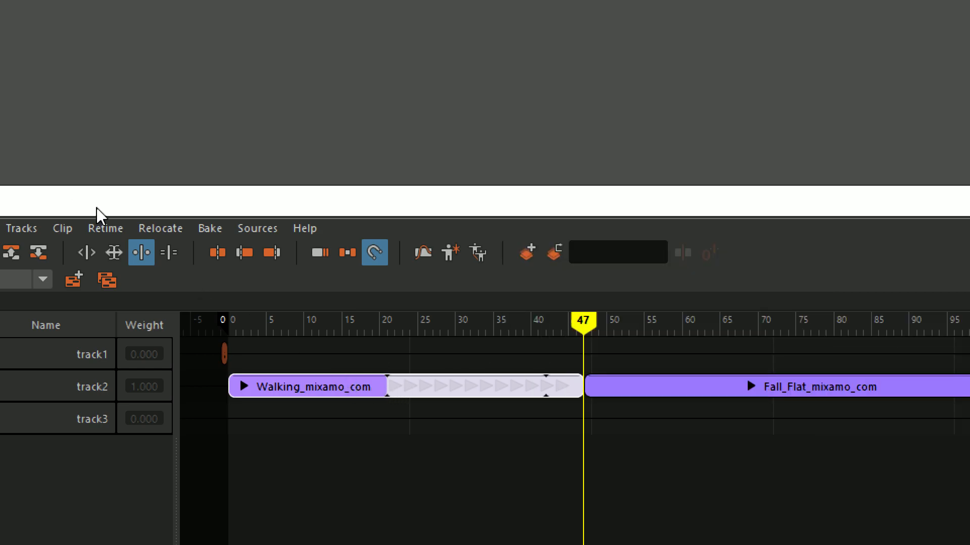
pyautogui.click(157, 227)
pyautogui.click(316, 264)
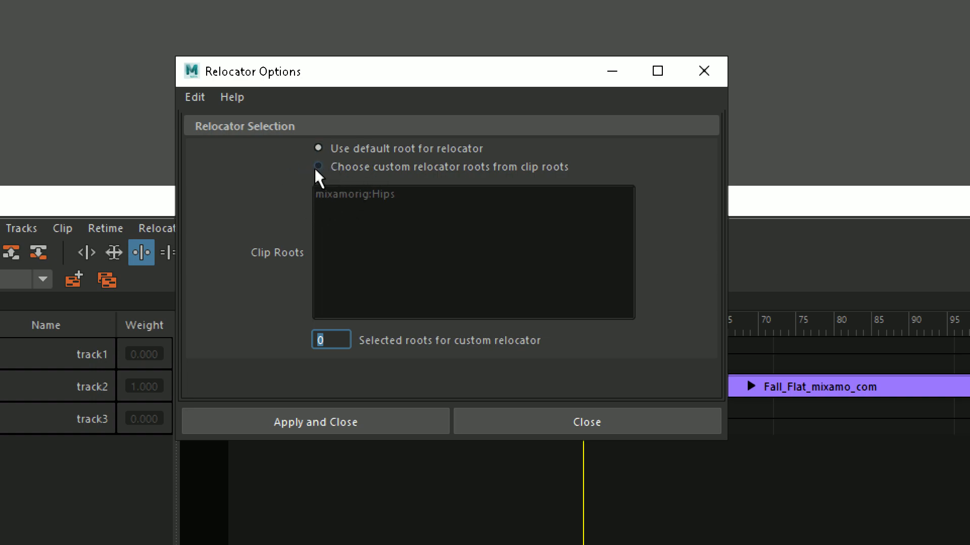
pyautogui.click(309, 421)
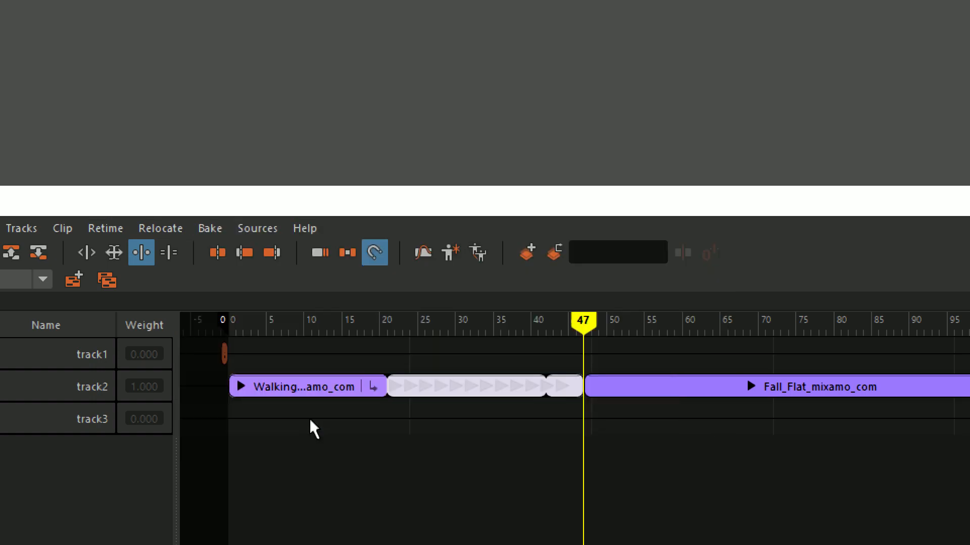
# Create a relocator for the Fall_Flat clip.
pyautogui.click(648, 390)
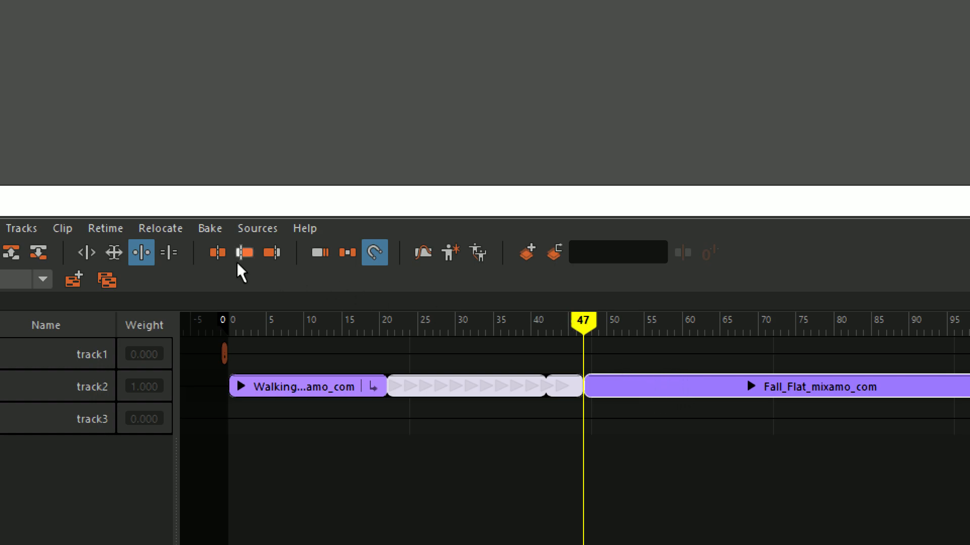
pyautogui.click(171, 232)
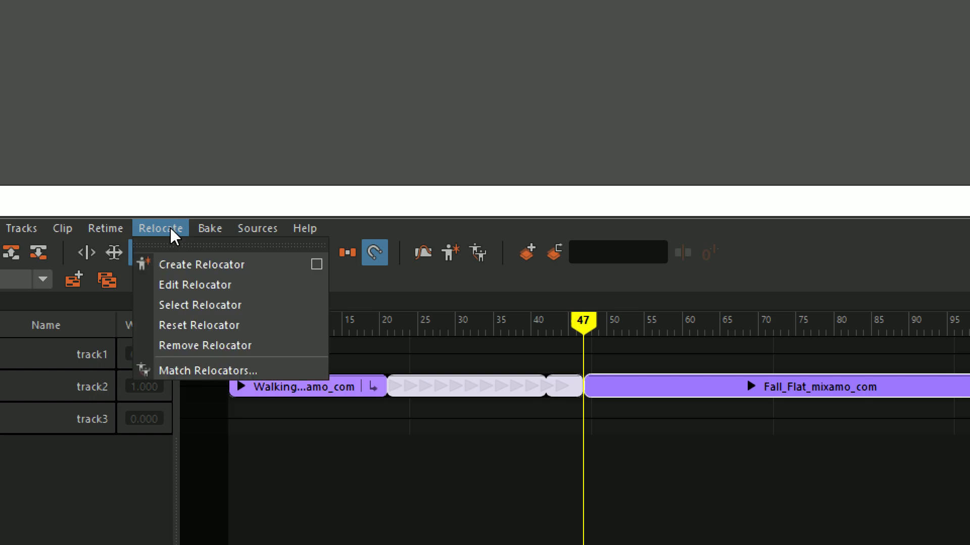
pyautogui.click(187, 269)
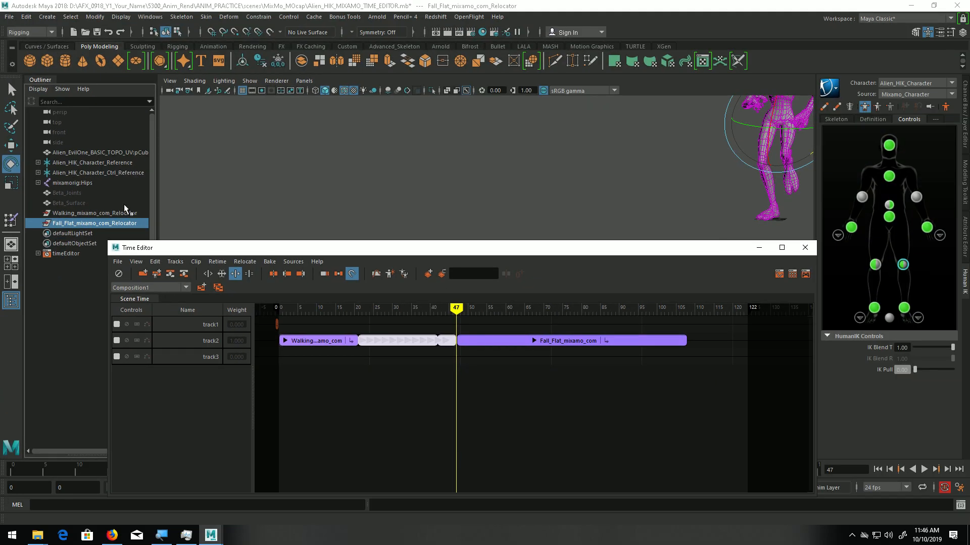
# Try repositioning the Fall_Flat relocator by hand with the Move tool, and undo each move.
pyautogui.press('w')
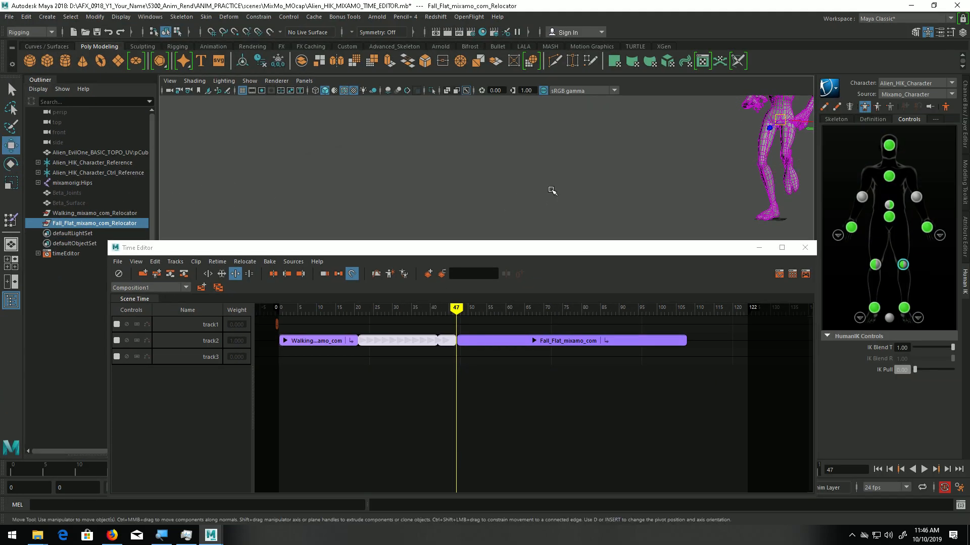
pyautogui.moveTo(565, 182); pyautogui.dragTo(550, 207, button='middle')
pyautogui.moveTo(728, 135); pyautogui.dragTo(754, 137)
pyautogui.moveTo(689, 141)
pyautogui.mouseDown()
pyautogui.moveTo(646, 152)
pyautogui.moveTo(676, 143)
pyautogui.mouseUp()
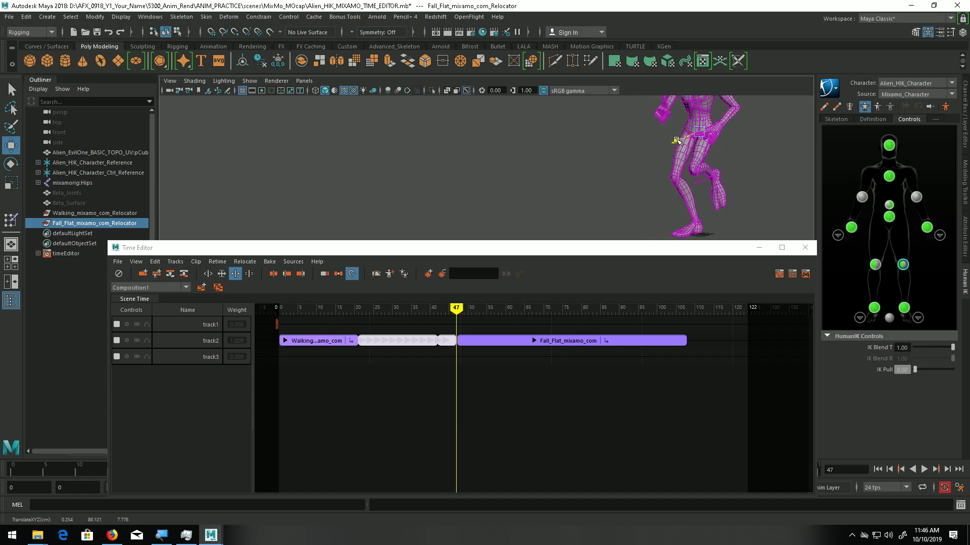
pyautogui.hotkey('ctrl', 'z')
pyautogui.click(119, 233)
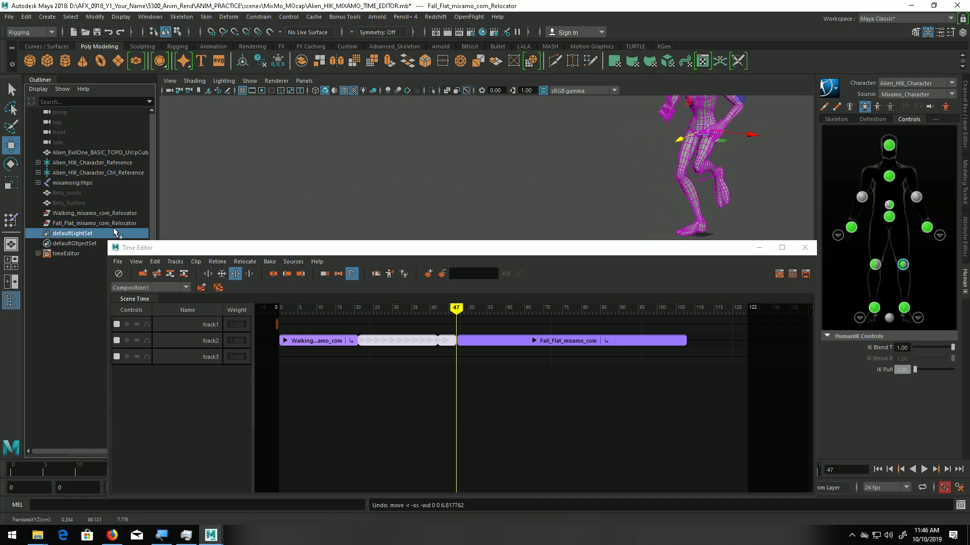
pyautogui.click(98, 223)
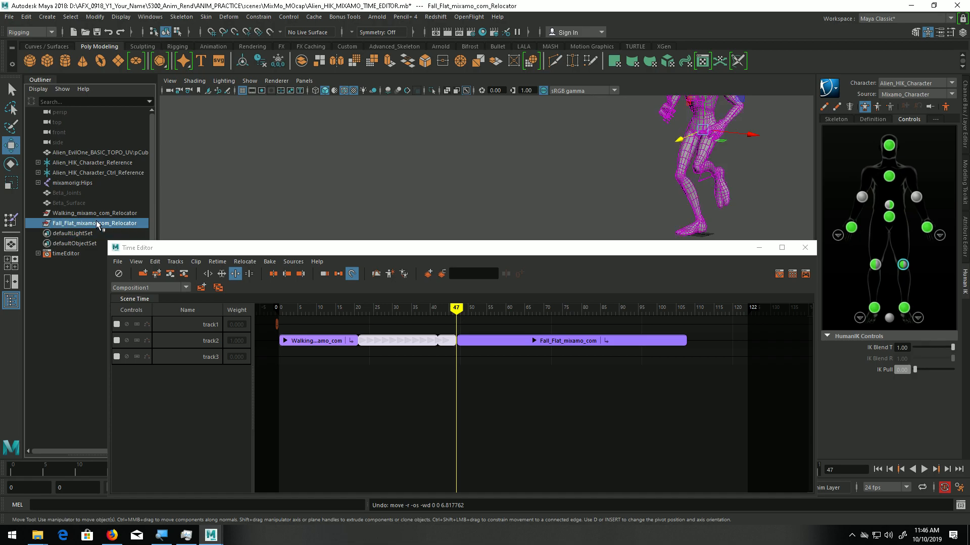
pyautogui.moveTo(675, 143); pyautogui.dragTo(681, 116)
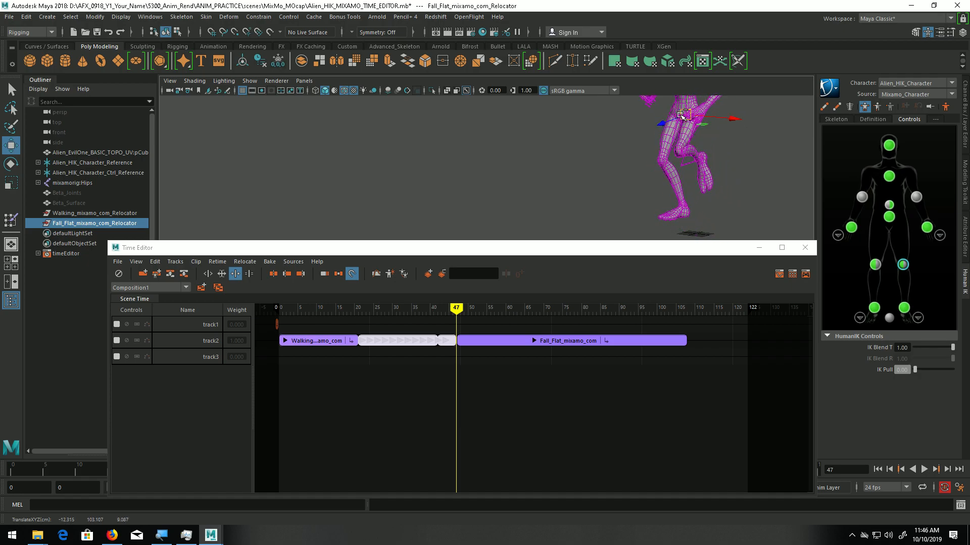
pyautogui.hotkey('ctrl', 'z')
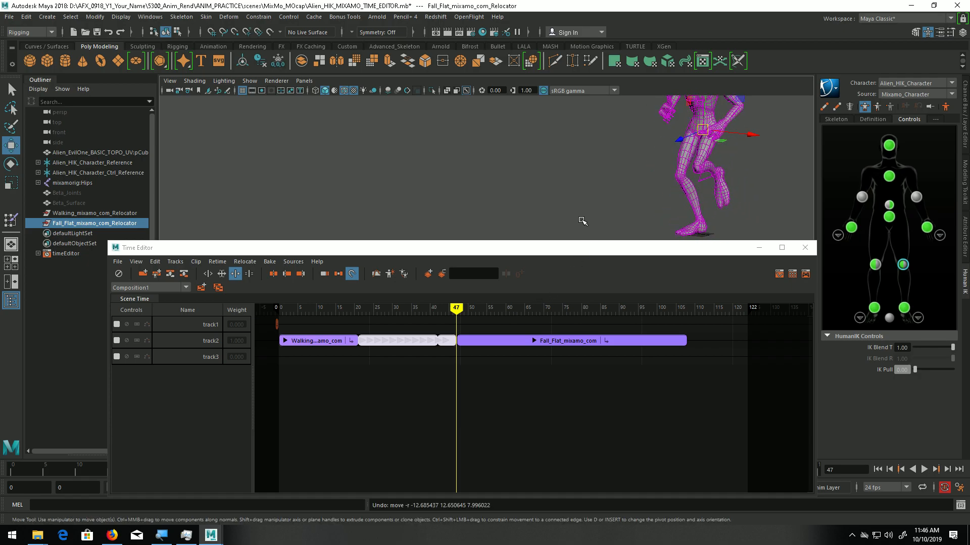
pyautogui.moveTo(462, 313)
pyautogui.mouseDown()
pyautogui.moveTo(376, 319)
pyautogui.moveTo(462, 314)
pyautogui.mouseUp()
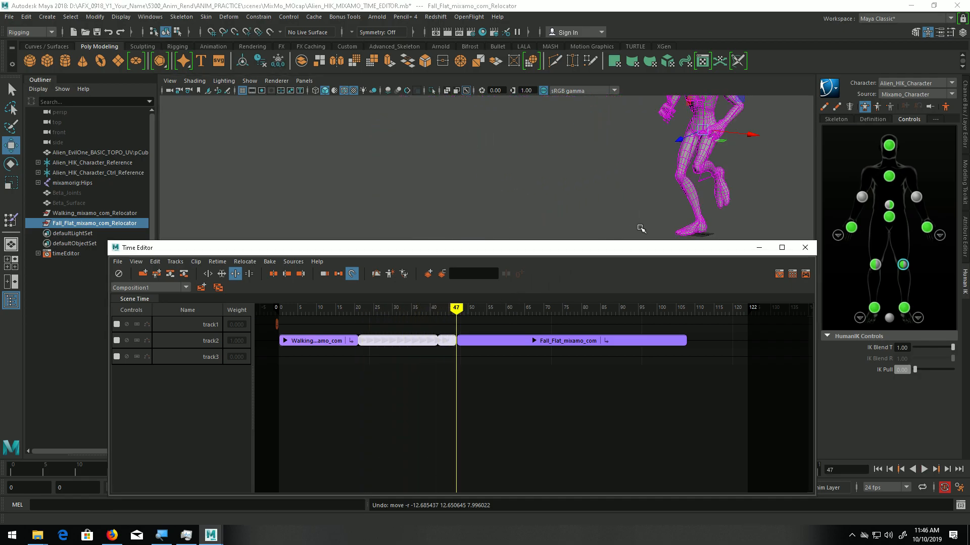
# Select the planted mixamorig:RightFoot joint as the object for matching the two clips.
pyautogui.keyDown('alt'); pyautogui.moveTo(634, 219); pyautogui.dragTo(664, 219, button='right'); pyautogui.keyUp('alt')
pyautogui.keyDown('alt'); pyautogui.moveTo(668, 219); pyautogui.dragTo(567, 214, button='middle'); pyautogui.keyUp('alt')
pyautogui.keyDown('alt'); pyautogui.moveTo(567, 214); pyautogui.dragTo(705, 217, button='right'); pyautogui.keyUp('alt')
pyautogui.keyDown('alt'); pyautogui.moveTo(705, 218); pyautogui.dragTo(567, 247, button='middle'); pyautogui.keyUp('alt')
pyautogui.keyDown('alt'); pyautogui.moveTo(567, 247); pyautogui.dragTo(671, 196, button='right'); pyautogui.keyUp('alt')
pyautogui.click(629, 181)
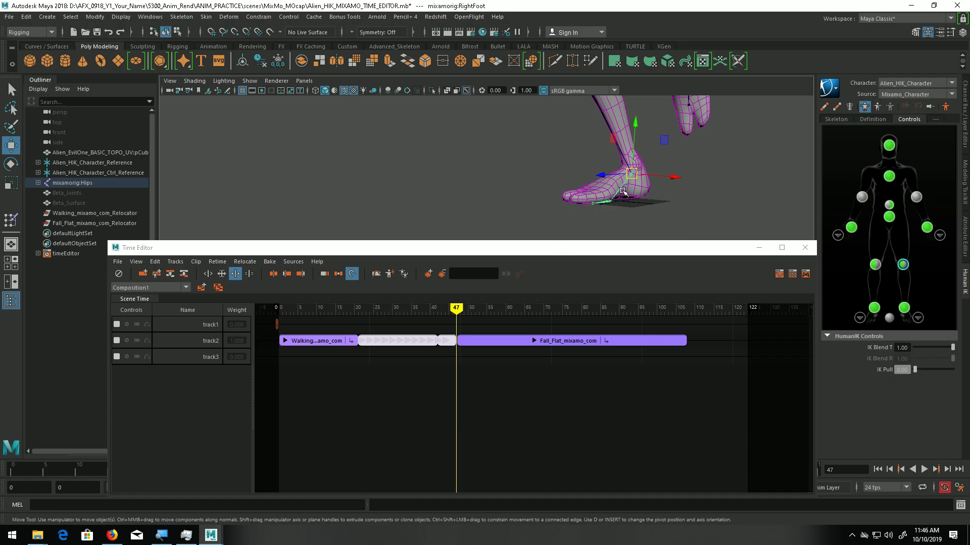
# Match the Fall_Flat clip's relocator to the previous clip on RightFoot at the current frame, with full XYZ translation and rotation projected along global Y.
pyautogui.click(482, 342)
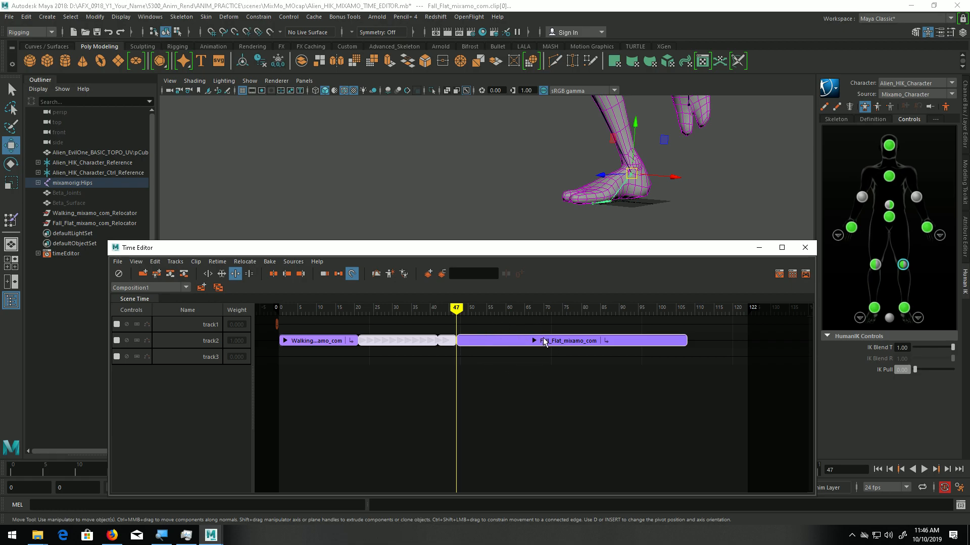
pyautogui.click(247, 262)
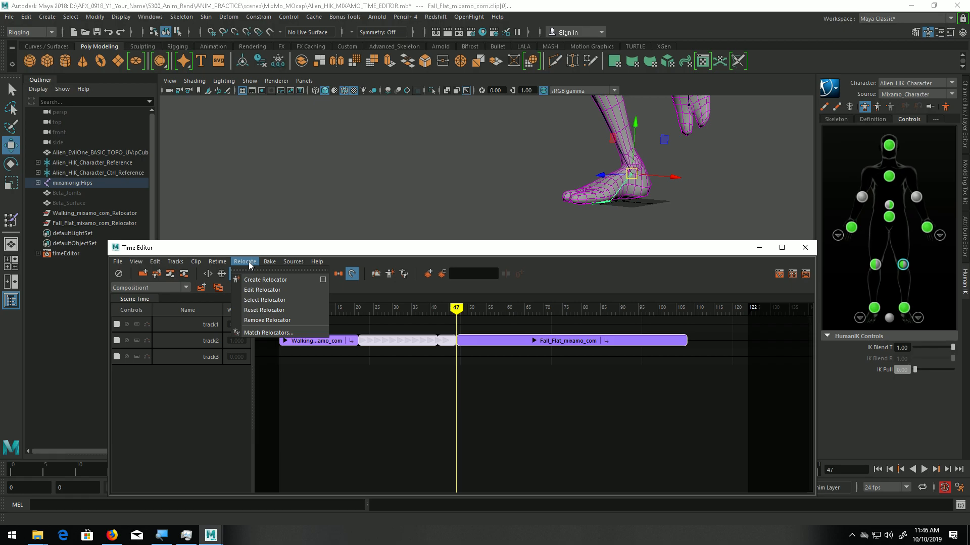
pyautogui.click(256, 332)
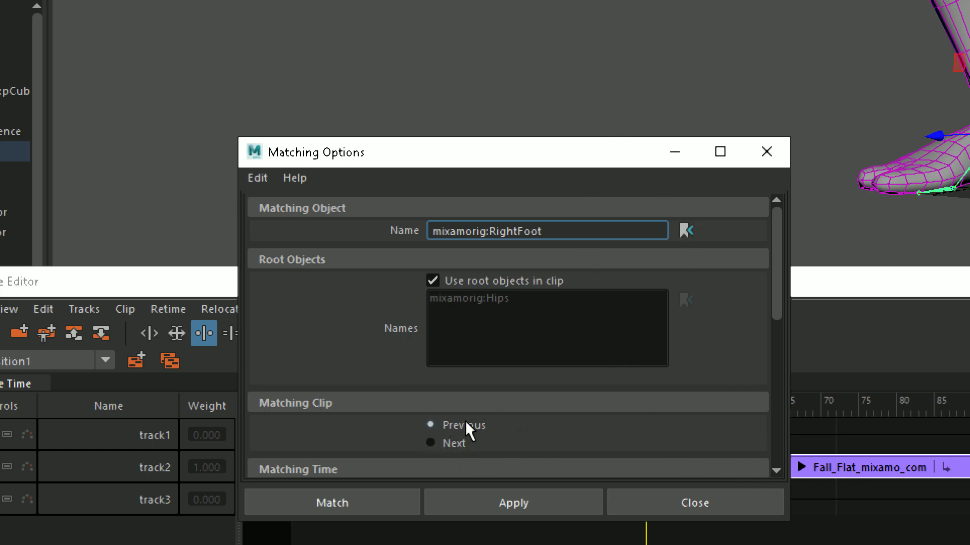
pyautogui.scroll(-2, 468, 430)
pyautogui.moveTo(555, 169); pyautogui.dragTo(271, 70)
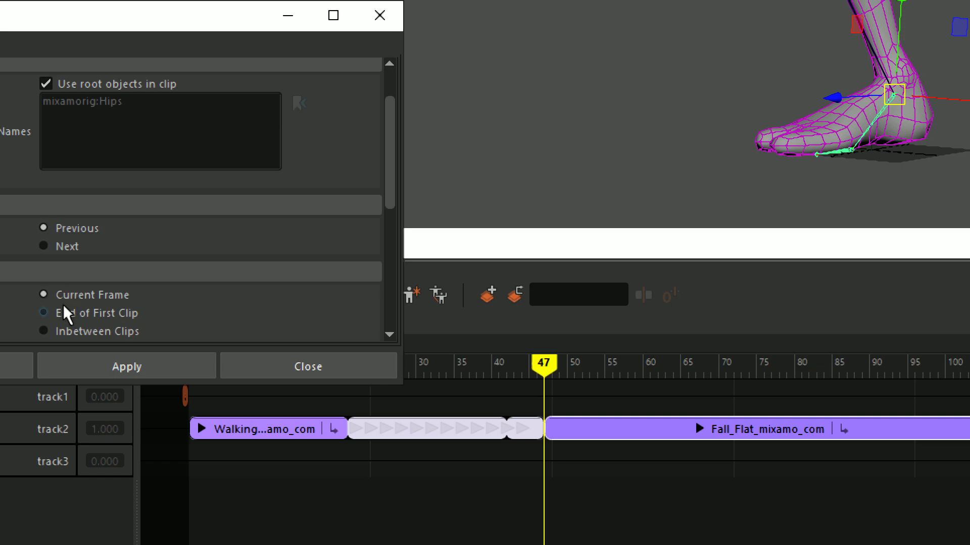
pyautogui.scroll(-2, 82, 314)
pyautogui.scroll(-1, 81, 307)
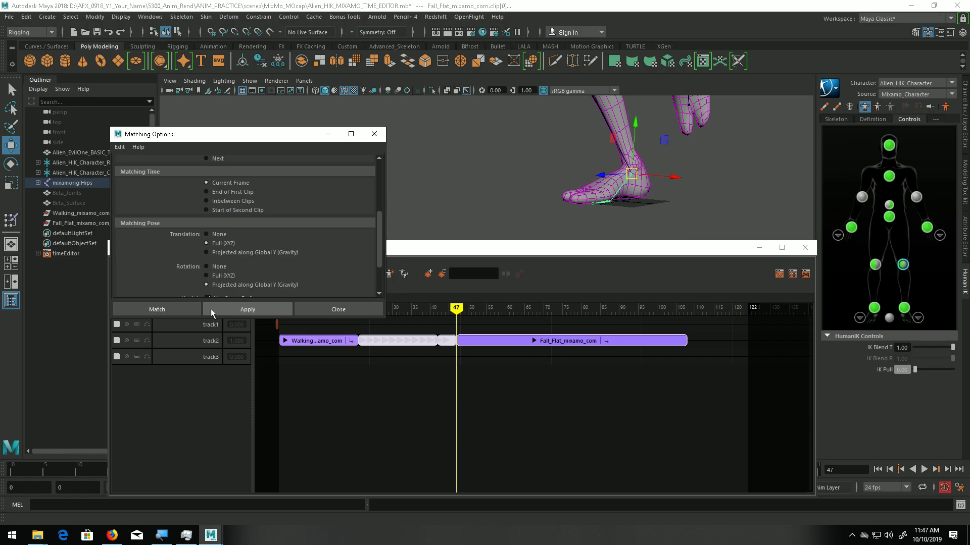
pyautogui.click(250, 311)
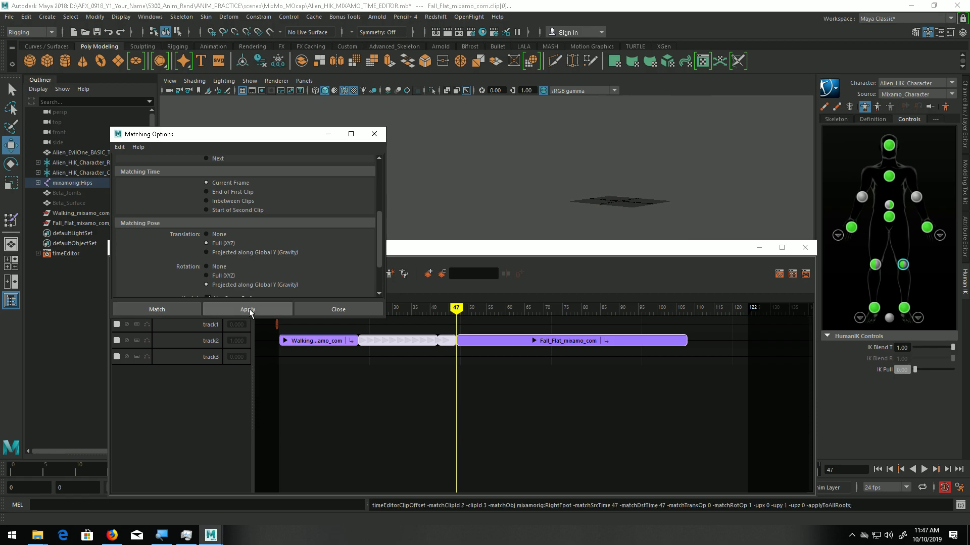
# Clear the matching options and Time Editor from the character and scrub back to frame 45 to examine the join between clips.
pyautogui.keyDown('alt'); pyautogui.moveTo(640, 213); pyautogui.dragTo(498, 208, button='right'); pyautogui.keyUp('alt')
pyautogui.keyDown('alt'); pyautogui.moveTo(498, 207); pyautogui.dragTo(682, 217, button='middle'); pyautogui.keyUp('alt')
pyautogui.keyDown('alt'); pyautogui.moveTo(682, 217); pyautogui.dragTo(536, 209, button='right'); pyautogui.keyUp('alt')
pyautogui.keyDown('alt'); pyautogui.moveTo(536, 209); pyautogui.dragTo(649, 197, button='middle'); pyautogui.keyUp('alt')
pyautogui.keyDown('alt'); pyautogui.moveTo(650, 197); pyautogui.dragTo(532, 207, button='right'); pyautogui.keyUp('alt')
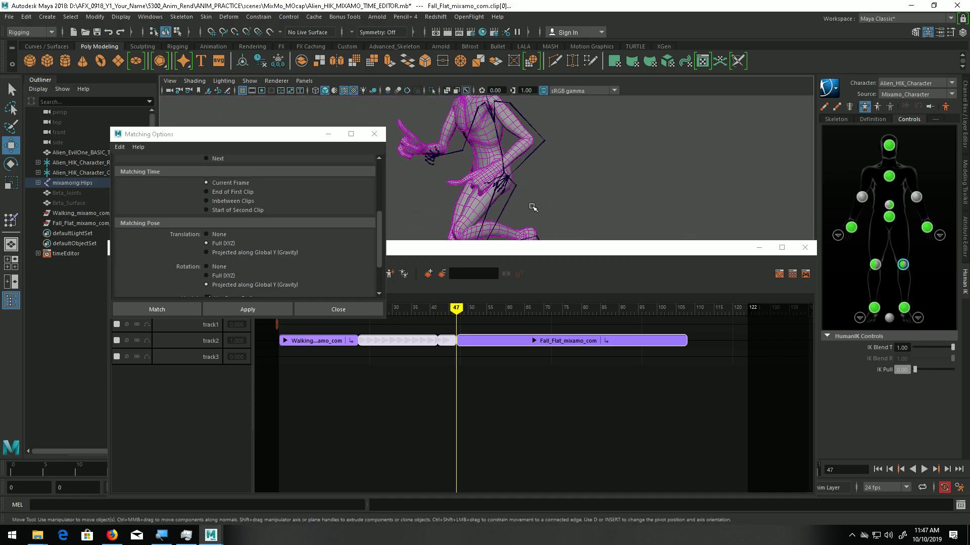
pyautogui.click(328, 133)
pyautogui.moveTo(557, 252); pyautogui.dragTo(518, 364)
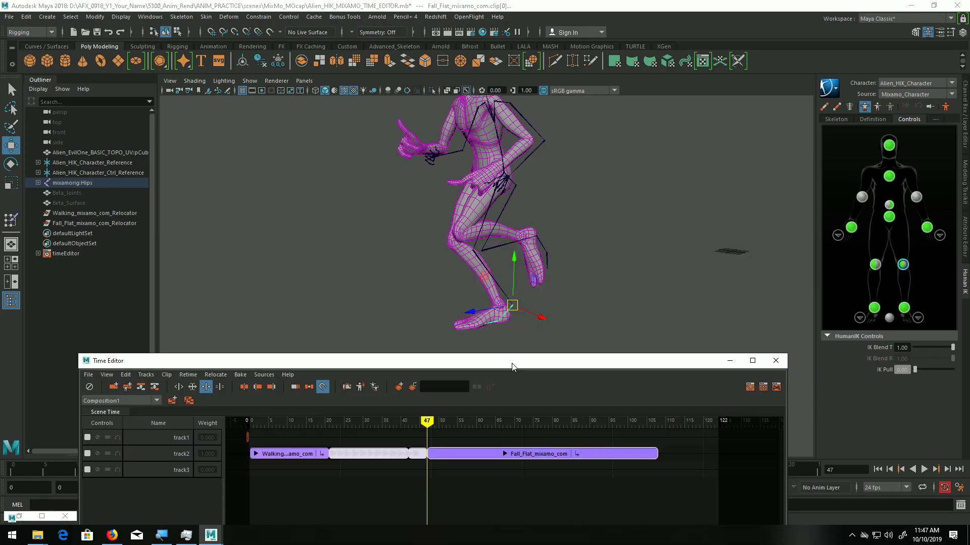
pyautogui.moveTo(426, 420); pyautogui.dragTo(422, 467)
# Extend the looped Walking clip's end to frame 50 to crossfade into Fall_Flat, and scrub to frame 49 to check the blend.
pyautogui.scroll(5, 422, 467)
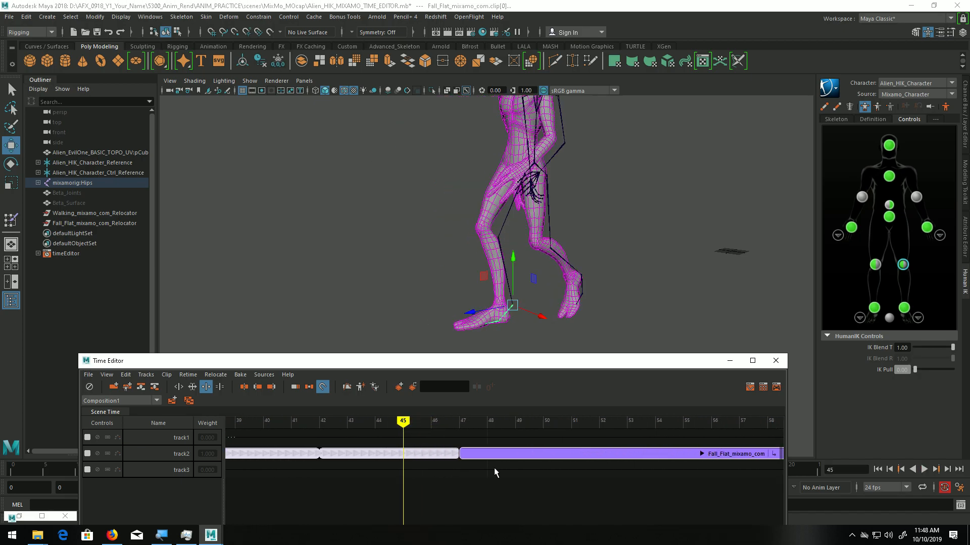
pyautogui.click(456, 454)
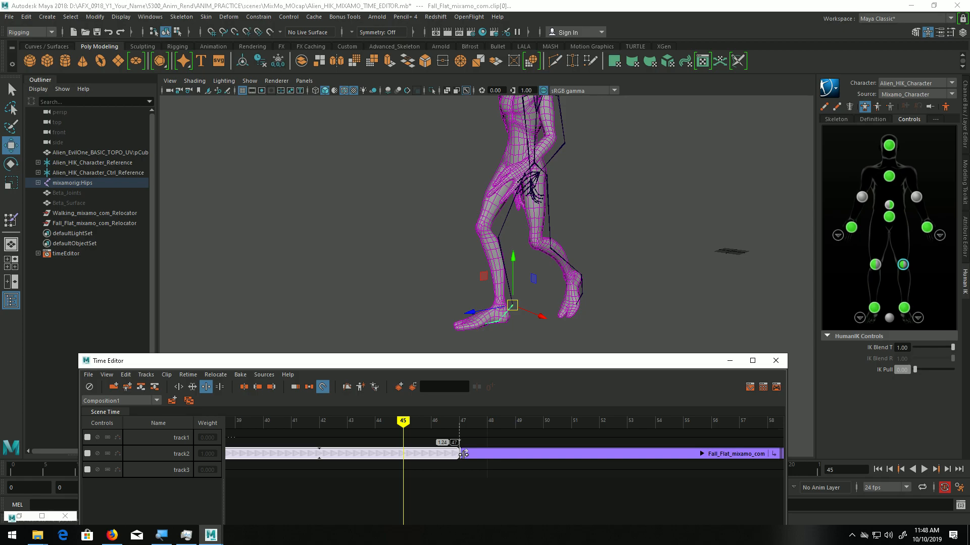
pyautogui.moveTo(467, 454); pyautogui.dragTo(542, 454)
pyautogui.click(489, 445)
pyautogui.moveTo(403, 422); pyautogui.dragTo(513, 429)
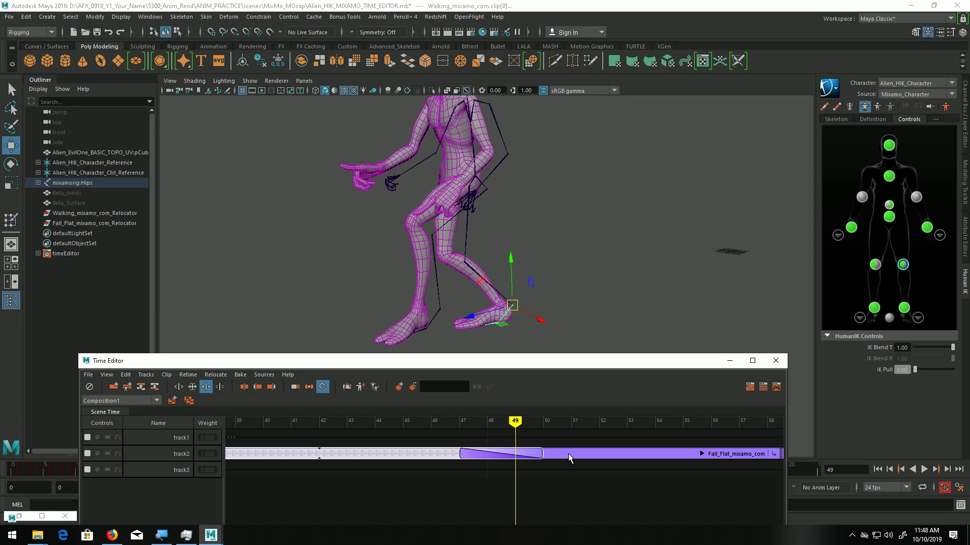
# Shift the Fall_Flat clip's start one frame earlier to frame 46, and scrub through the crossfade to frame 53.
pyautogui.click(179, 387)
pyautogui.click(590, 456)
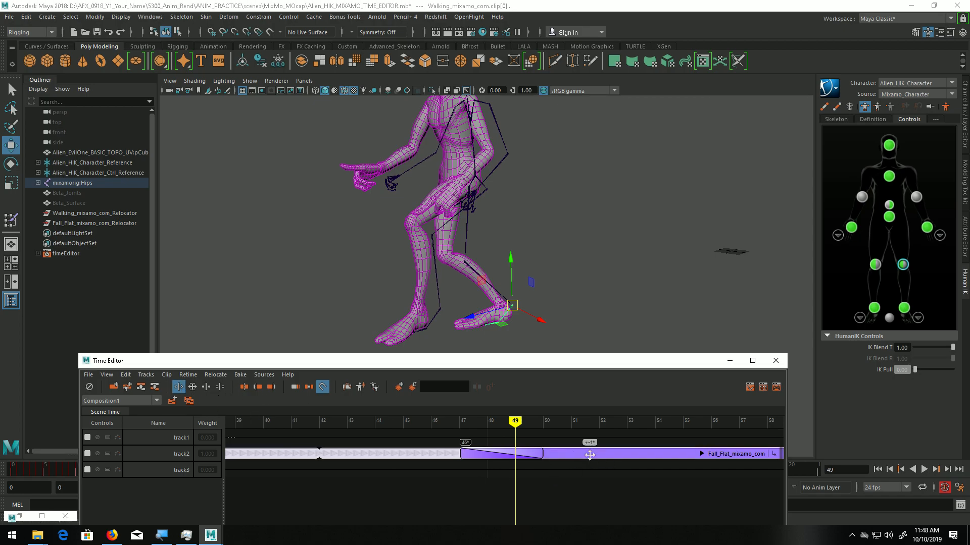
pyautogui.moveTo(590, 454); pyautogui.dragTo(562, 454)
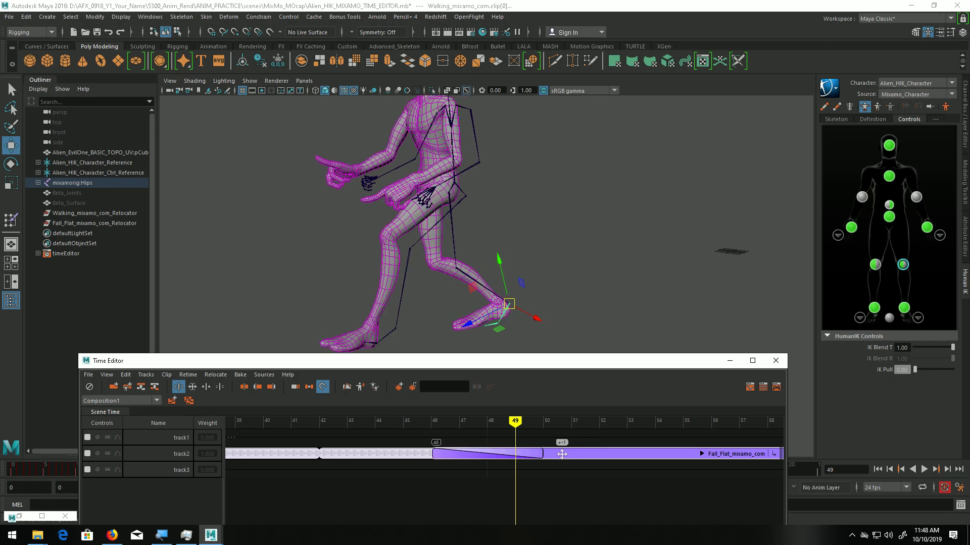
pyautogui.moveTo(515, 423); pyautogui.dragTo(640, 438)
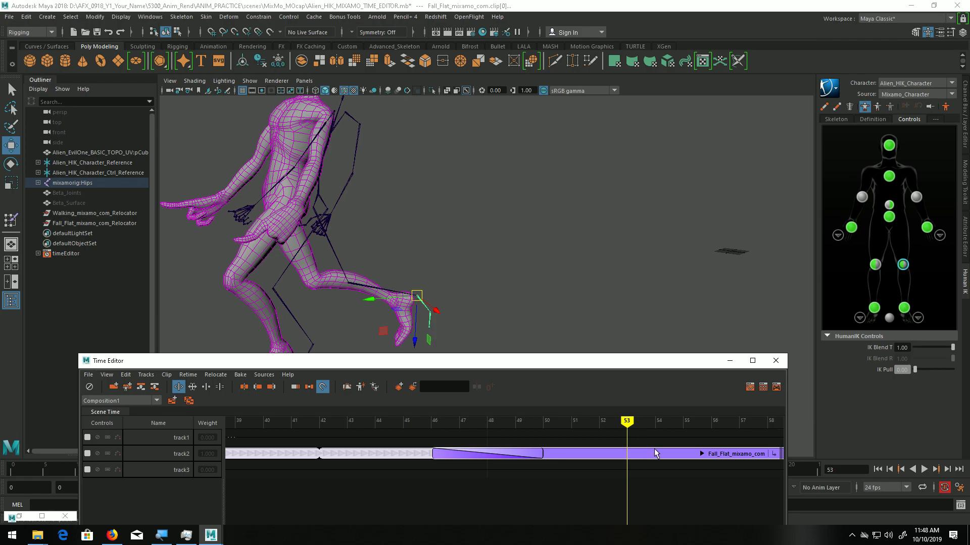
# Frame the whole character and play the combined walk and fall from the first frame.
pyautogui.keyDown('alt'); pyautogui.moveTo(666, 317); pyautogui.dragTo(510, 271, button='right'); pyautogui.keyUp('alt')
pyautogui.keyDown('alt'); pyautogui.moveTo(511, 271); pyautogui.dragTo(520, 260, button='middle'); pyautogui.keyUp('alt')
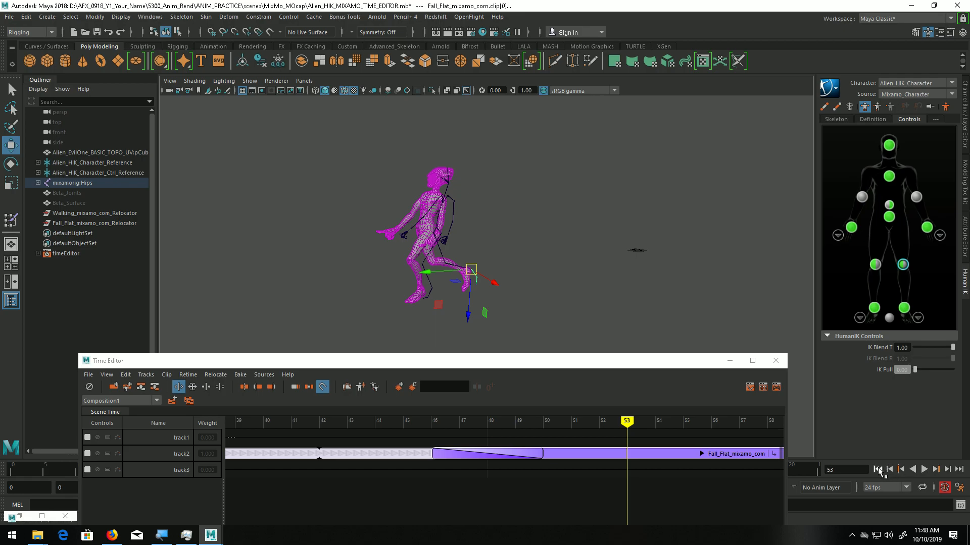
pyautogui.click(877, 470)
pyautogui.click(925, 470)
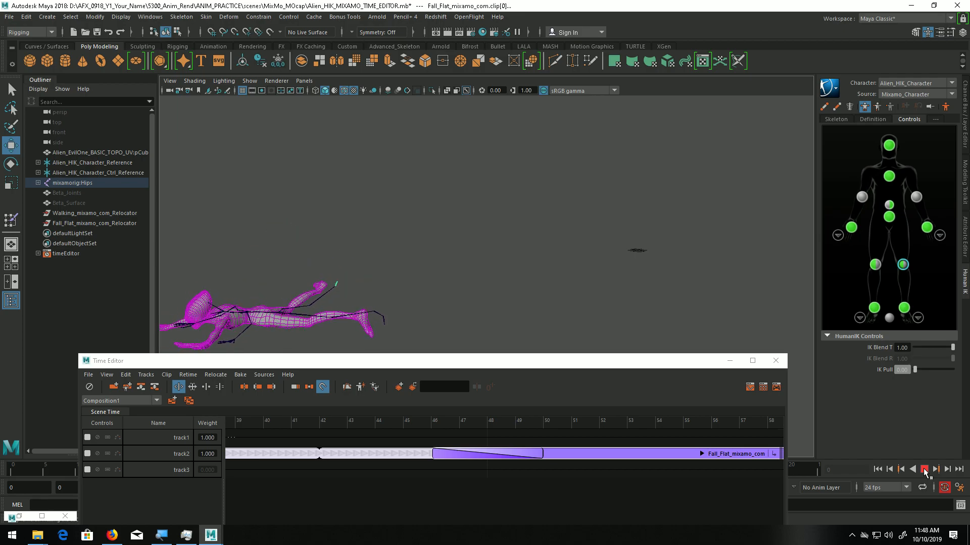
pyautogui.click(924, 469)
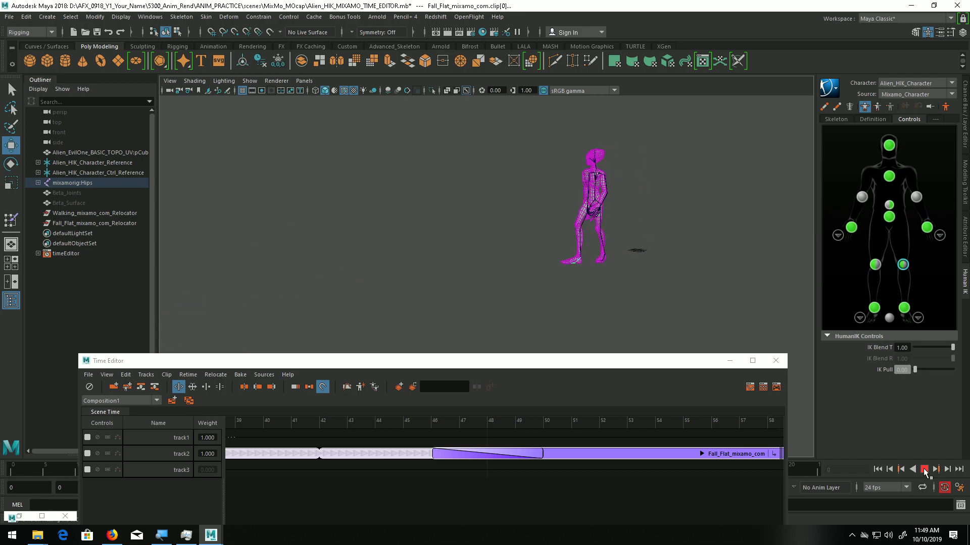
# Turn off wireframe on shaded in the viewport and hide the mixamorig:Hips skeleton.
pyautogui.keyDown('ctrl'); pyautogui.click(71, 184); pyautogui.keyUp('ctrl')
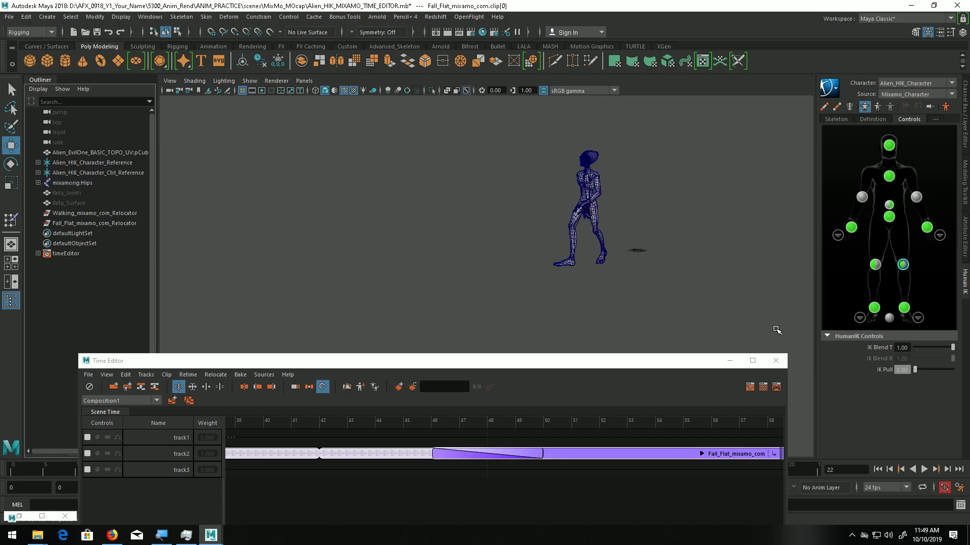
pyautogui.click(621, 209)
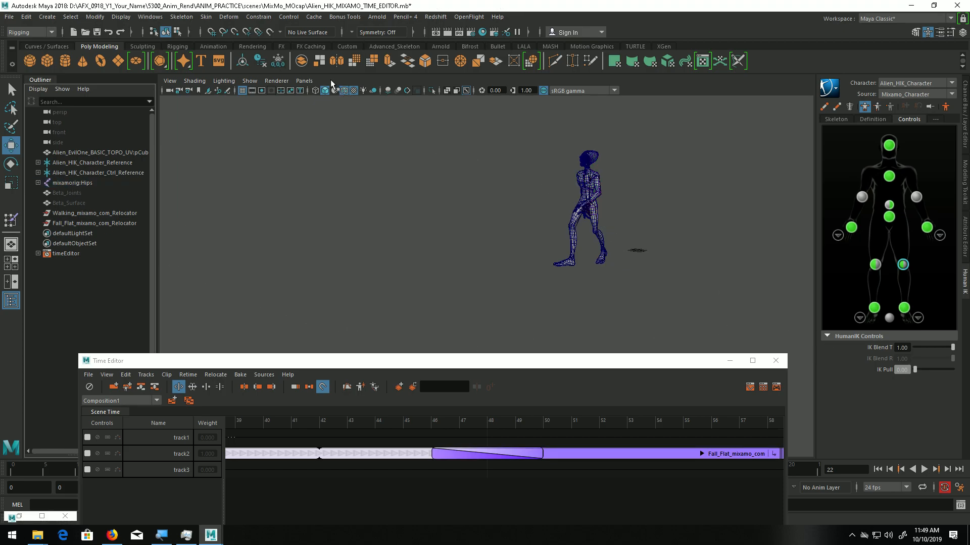
pyautogui.click(342, 91)
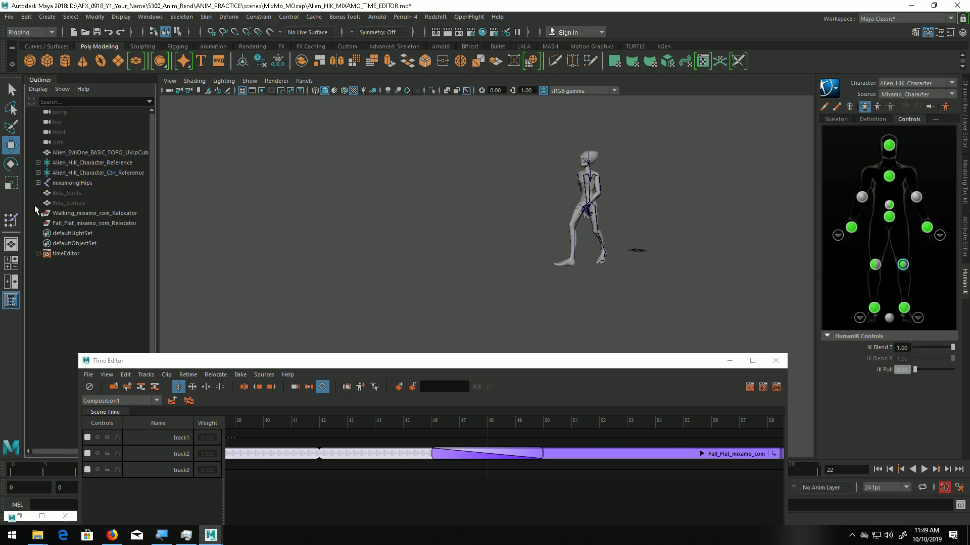
pyautogui.click(72, 183)
pyautogui.hotkey('ctrl', 'h')
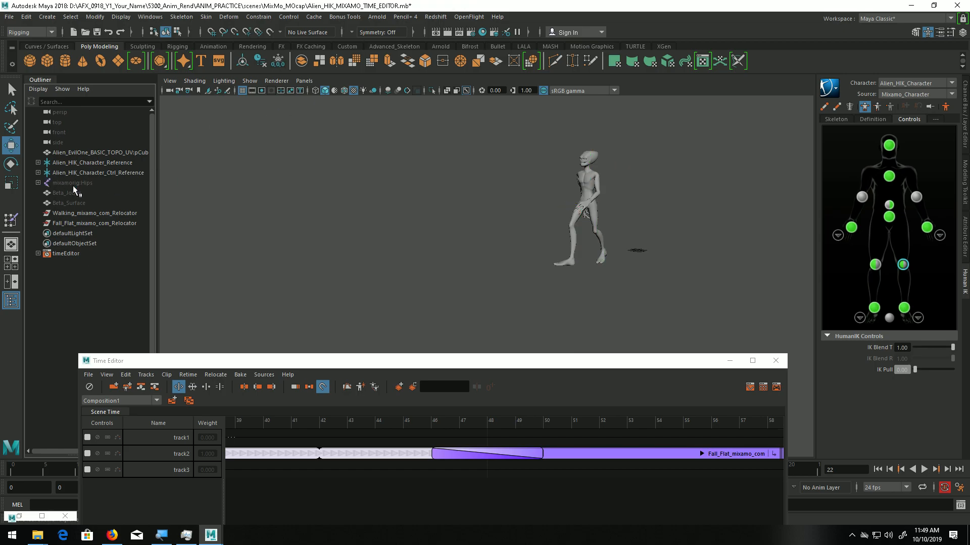
# Replay the shaded alien's walk-to-fall animation from the start several times to review the transition.
pyautogui.click(878, 469)
pyautogui.click(924, 469)
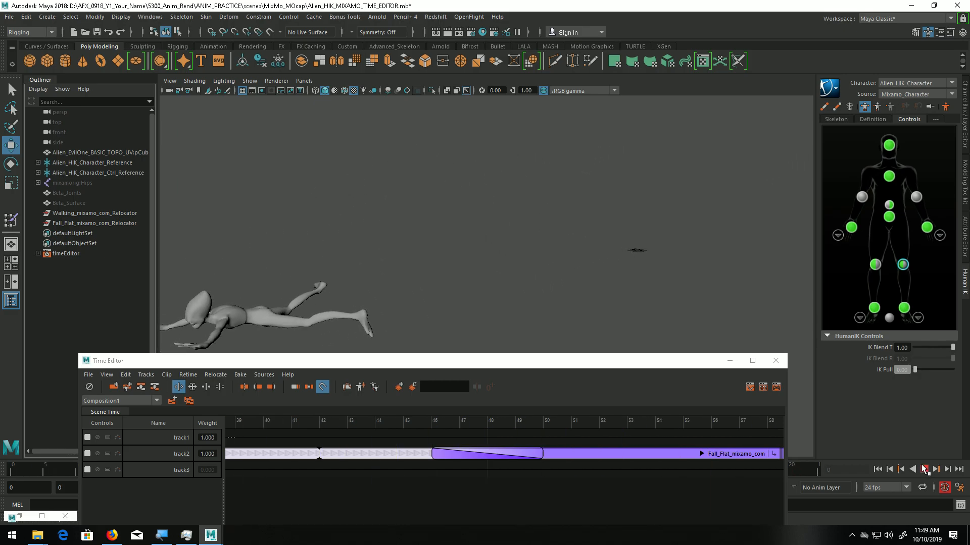
pyautogui.click(924, 468)
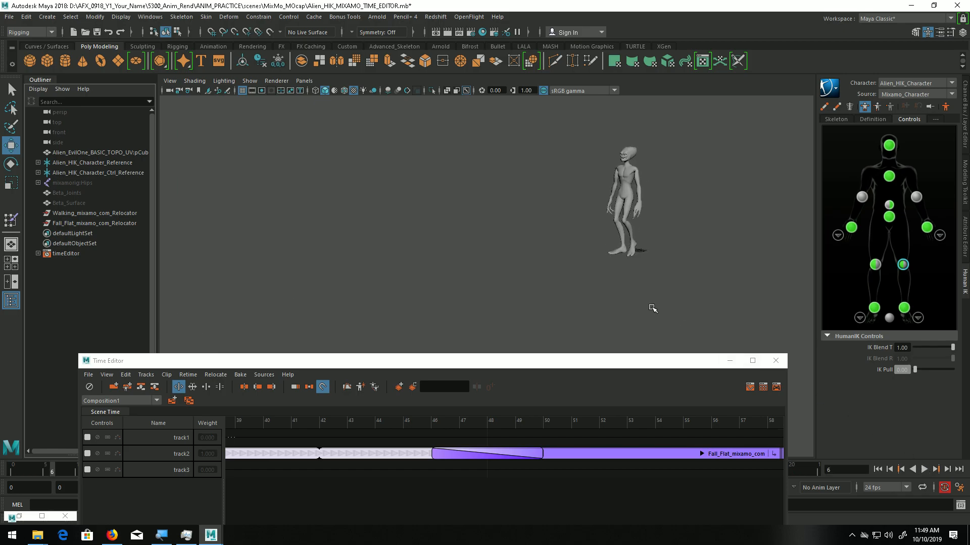
pyautogui.keyDown('alt'); pyautogui.moveTo(591, 268); pyautogui.dragTo(637, 279, button='right'); pyautogui.keyUp('alt')
pyautogui.keyDown('alt'); pyautogui.moveTo(636, 278); pyautogui.dragTo(610, 297, button='middle'); pyautogui.keyUp('alt')
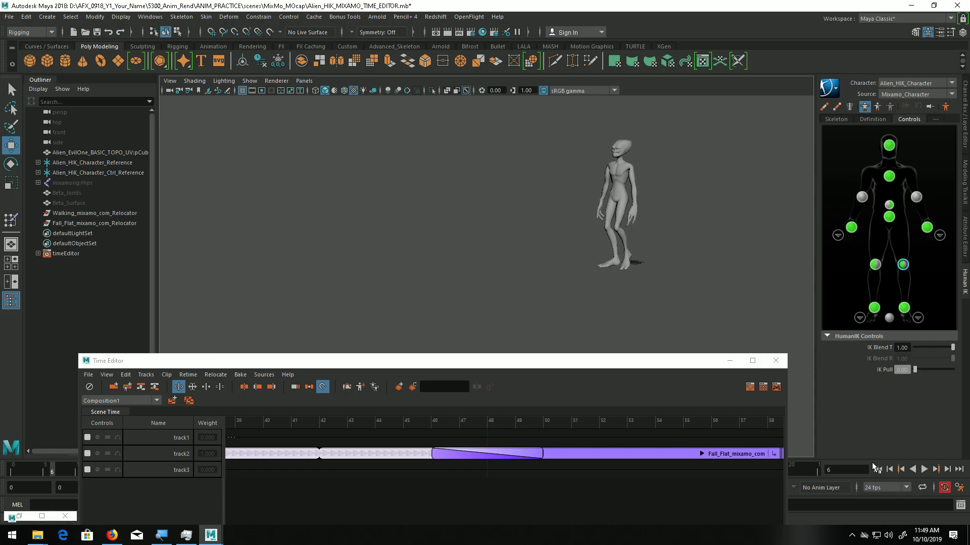
pyautogui.click(878, 470)
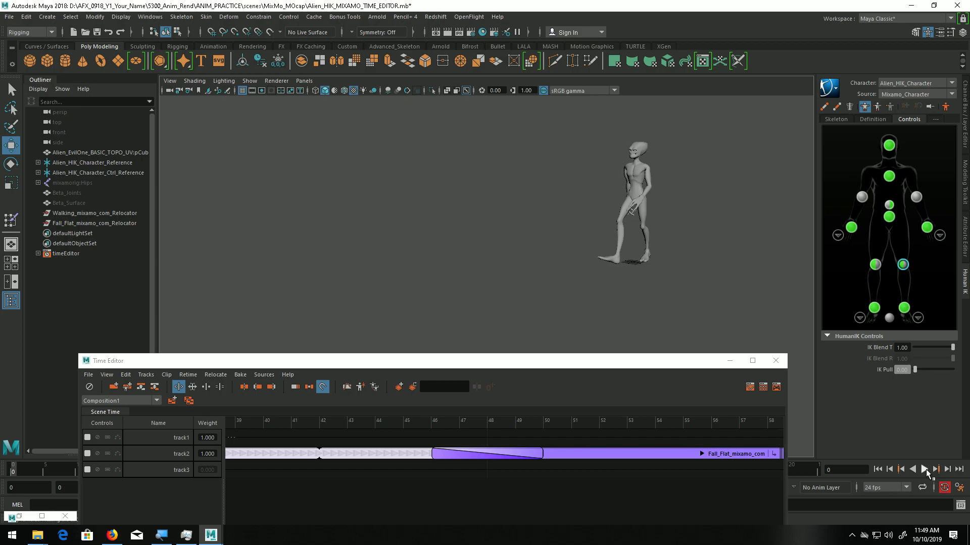
pyautogui.click(925, 469)
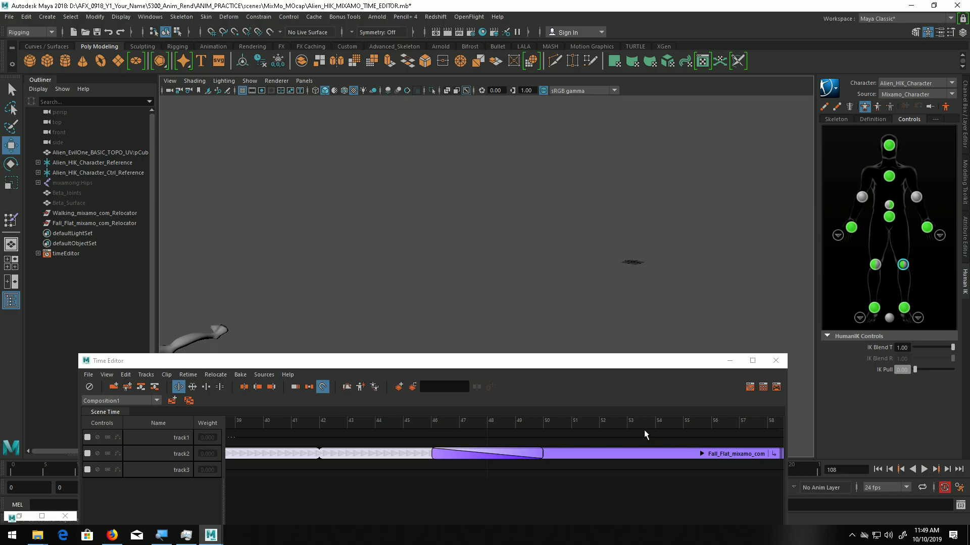
pyautogui.click(877, 469)
pyautogui.click(924, 469)
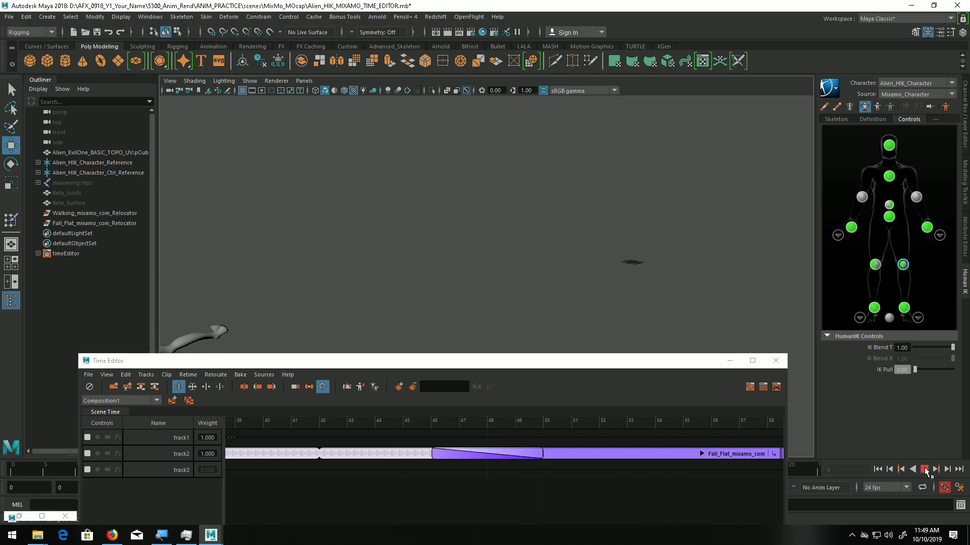
# Examine the alien's fallen end pose up close from several angles and restart playback from the first frame.
pyautogui.keyDown('alt'); pyautogui.moveTo(361, 221); pyautogui.dragTo(509, 162, button='middle'); pyautogui.keyUp('alt')
pyautogui.keyDown('alt'); pyautogui.moveTo(440, 201); pyautogui.dragTo(475, 218, button='right'); pyautogui.keyUp('alt')
pyautogui.keyDown('alt'); pyautogui.moveTo(474, 219); pyautogui.dragTo(501, 220); pyautogui.keyUp('alt')
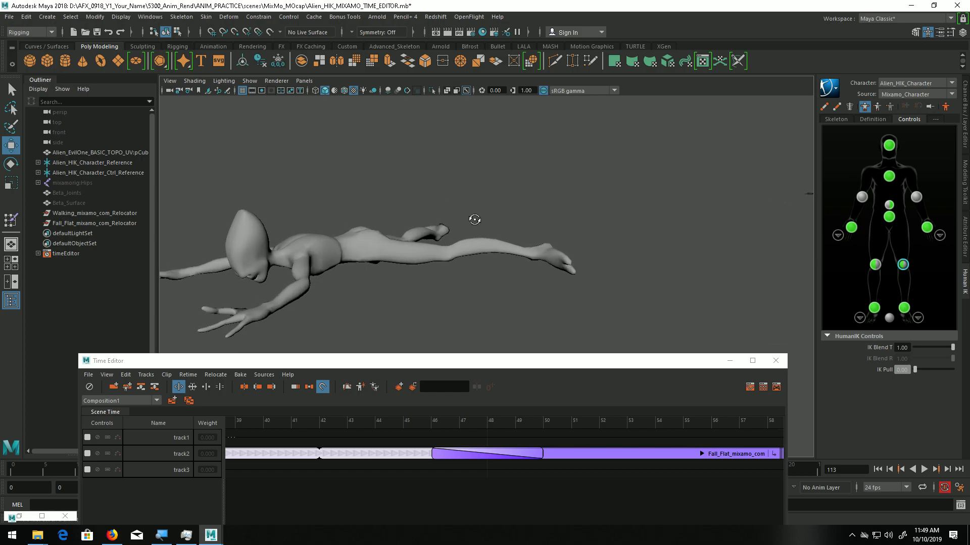
pyautogui.keyDown('alt'); pyautogui.moveTo(501, 220); pyautogui.dragTo(424, 218, button='middle'); pyautogui.keyUp('alt')
pyautogui.keyDown('alt'); pyautogui.moveTo(424, 219); pyautogui.dragTo(446, 217, button='right'); pyautogui.keyUp('alt')
pyautogui.keyDown('alt'); pyautogui.moveTo(446, 217); pyautogui.dragTo(444, 223, button='middle'); pyautogui.keyUp('alt')
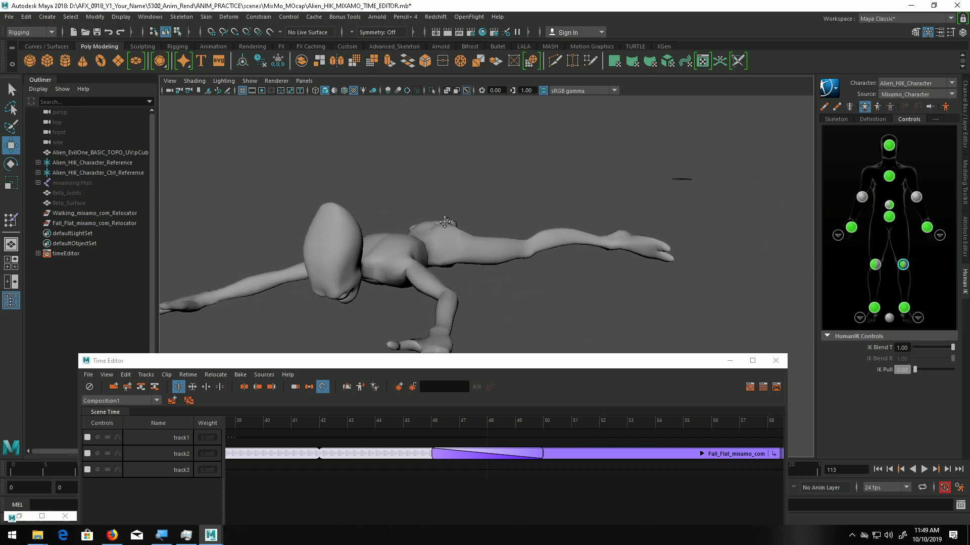
pyautogui.keyDown('alt'); pyautogui.moveTo(444, 223); pyautogui.dragTo(401, 217, button='right'); pyautogui.keyUp('alt')
pyautogui.keyDown('alt'); pyautogui.moveTo(401, 217); pyautogui.dragTo(421, 194, button='middle'); pyautogui.keyUp('alt')
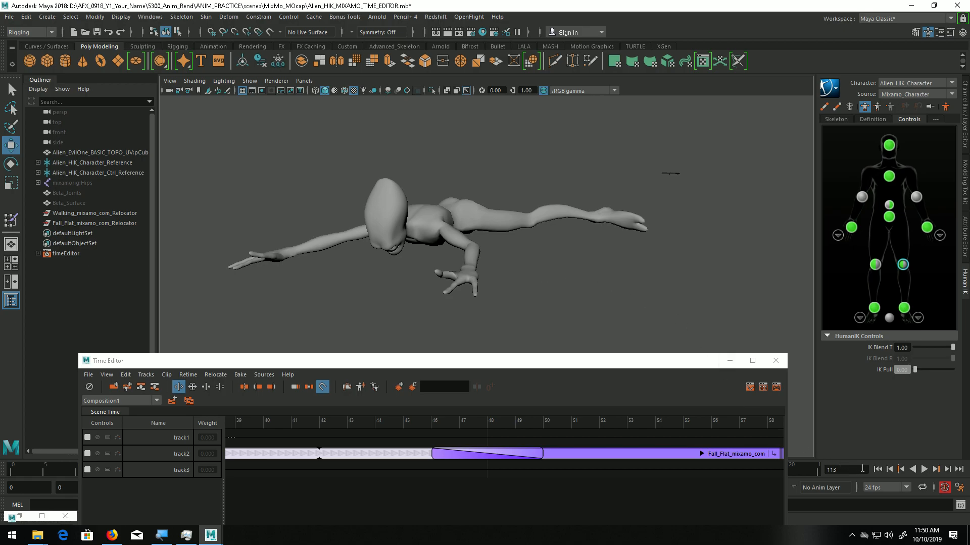
pyautogui.click(877, 470)
pyautogui.click(923, 469)
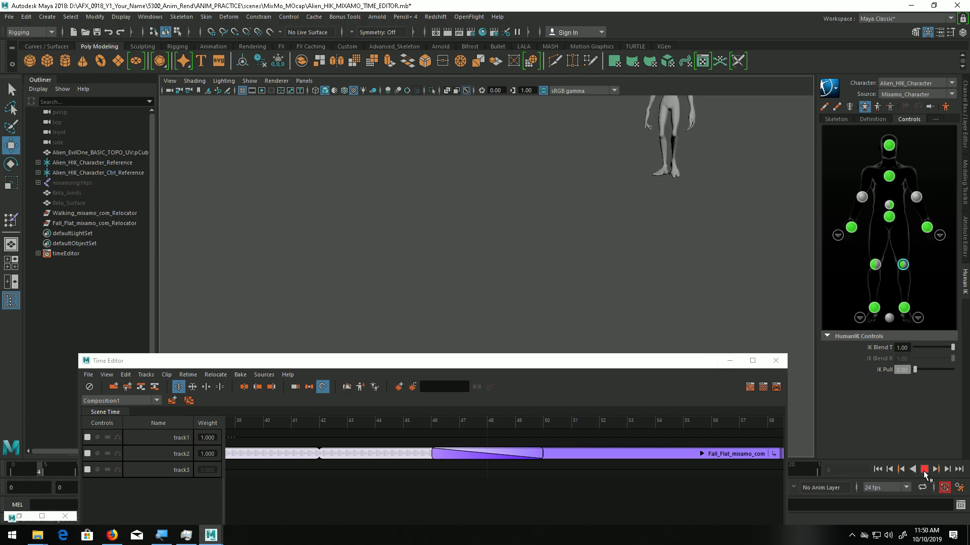